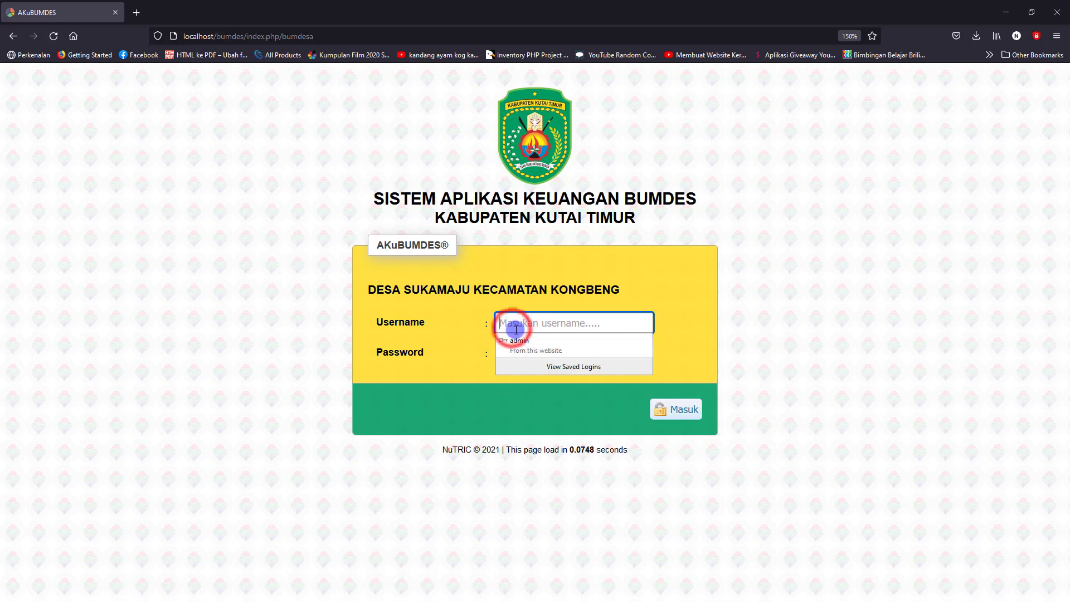
- Log in to AKuBUMDES with the username dagang and the account password
{"action": "type", "text": "dagan"}
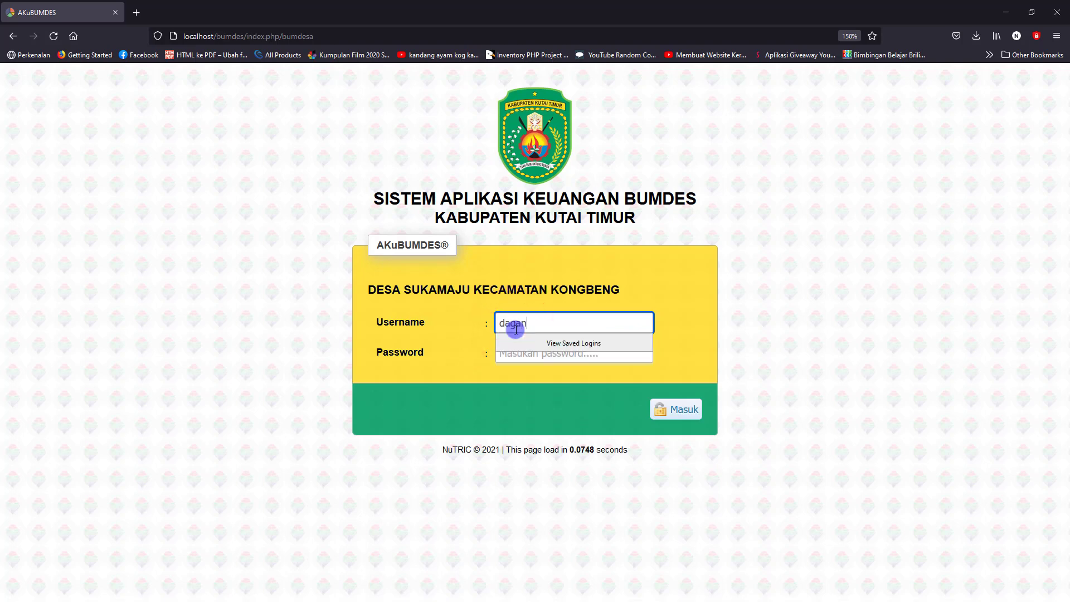
{"action": "type", "text": "g"}
{"action": "left_click", "coordinate": [509, 356]}
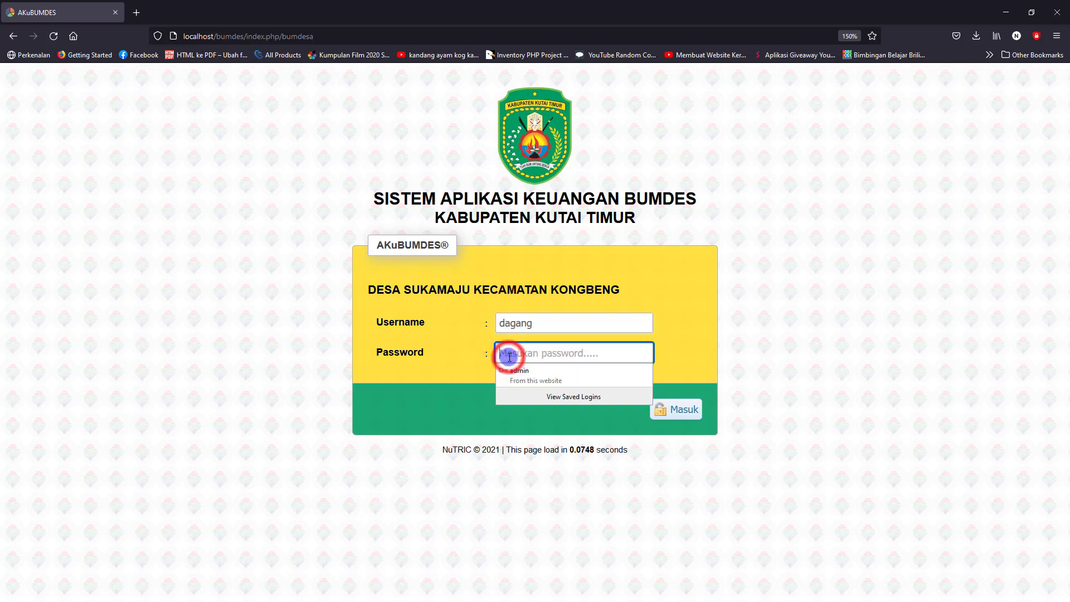
{"action": "type", "text": "••••"}
{"action": "key", "text": "Return"}
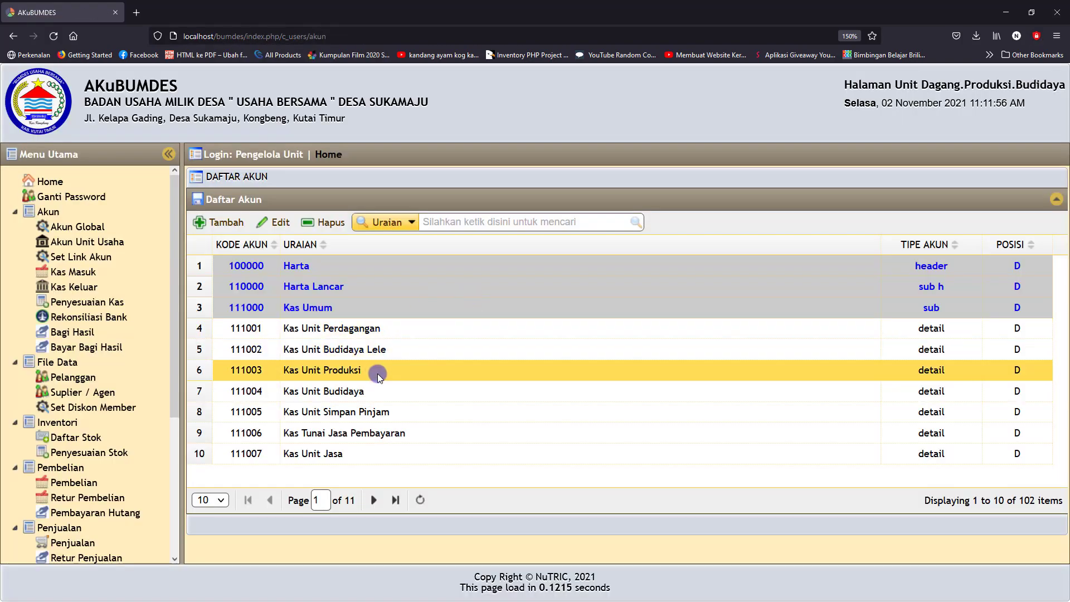
- Arrange the browser window side by side with the contoh transaksi.png image in Photos
{"action": "left_click_drag", "start_coordinate": [639, 12], "coordinate": [0, 178]}
{"action": "left_click", "coordinate": [809, 311]}
{"action": "left_click", "coordinate": [159, 227]}
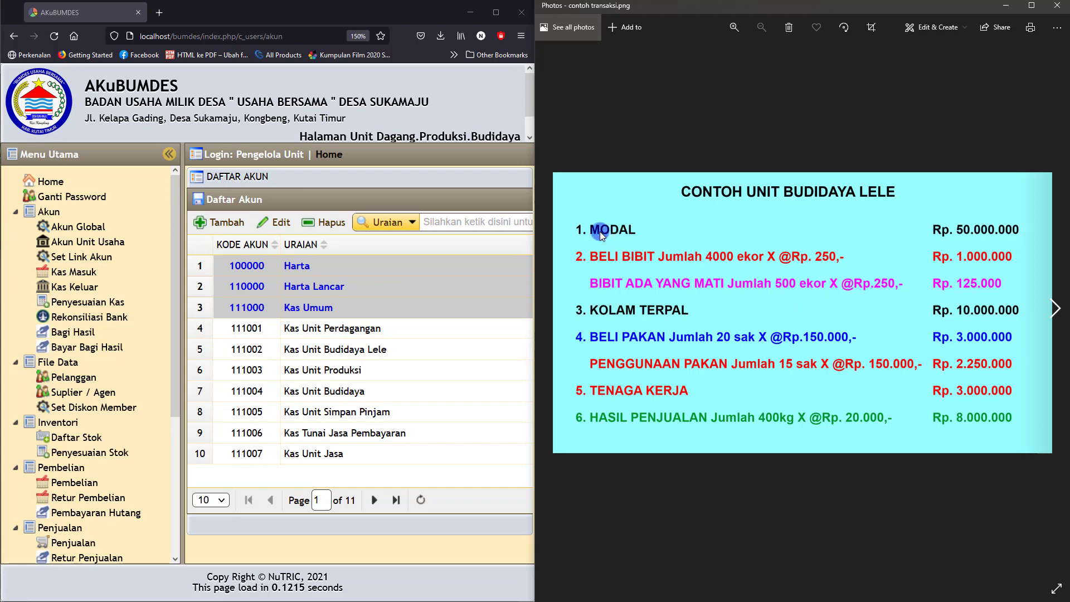
- Create a Kas Masuk entry dated 02-11-2021 with Kas Unit Budidaya Lele as the debit cash account
{"action": "left_click", "coordinate": [71, 272]}
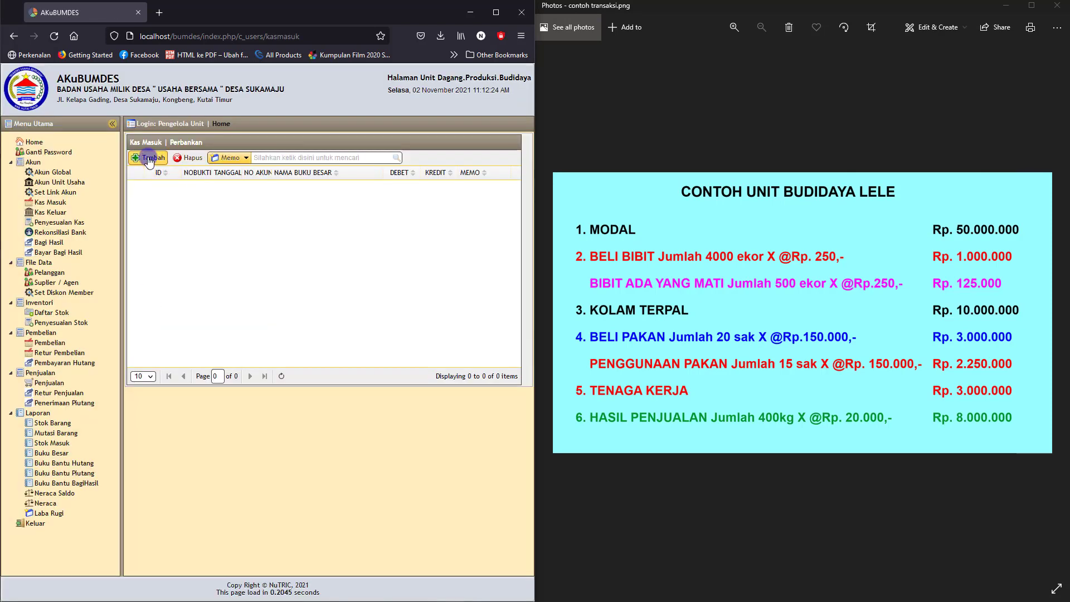
{"action": "left_click", "coordinate": [148, 158]}
{"action": "left_click", "coordinate": [165, 248]}
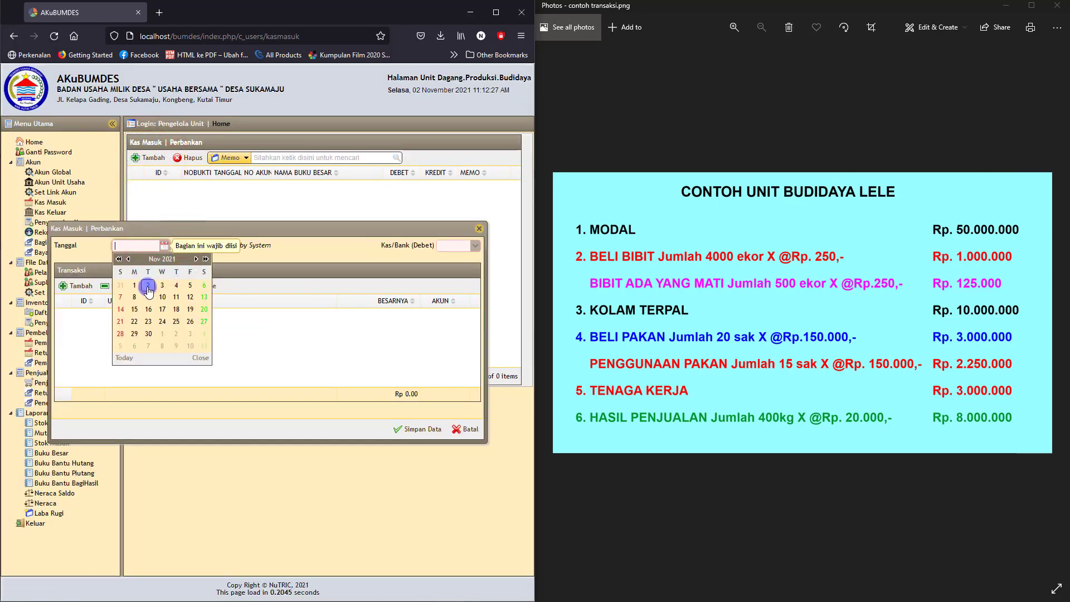
{"action": "left_click", "coordinate": [149, 288]}
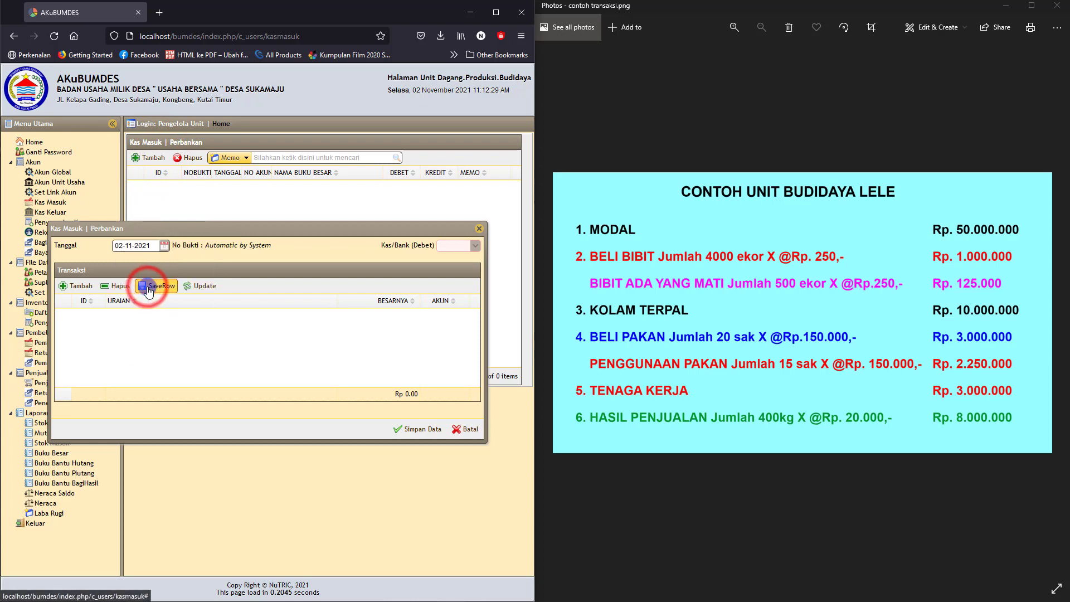
{"action": "left_click", "coordinate": [475, 246]}
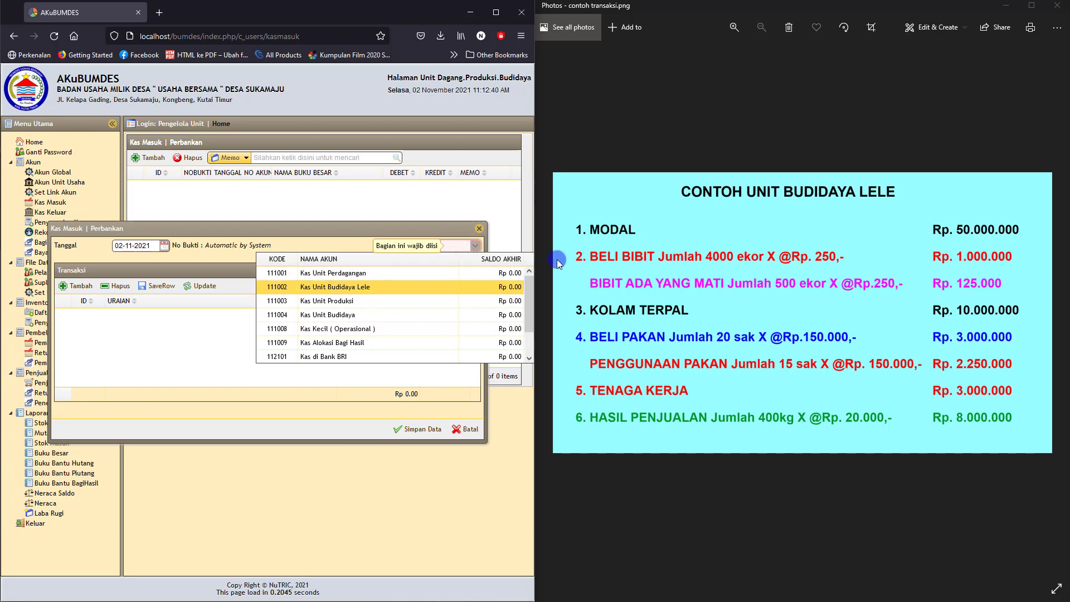
{"action": "left_click", "coordinate": [322, 287]}
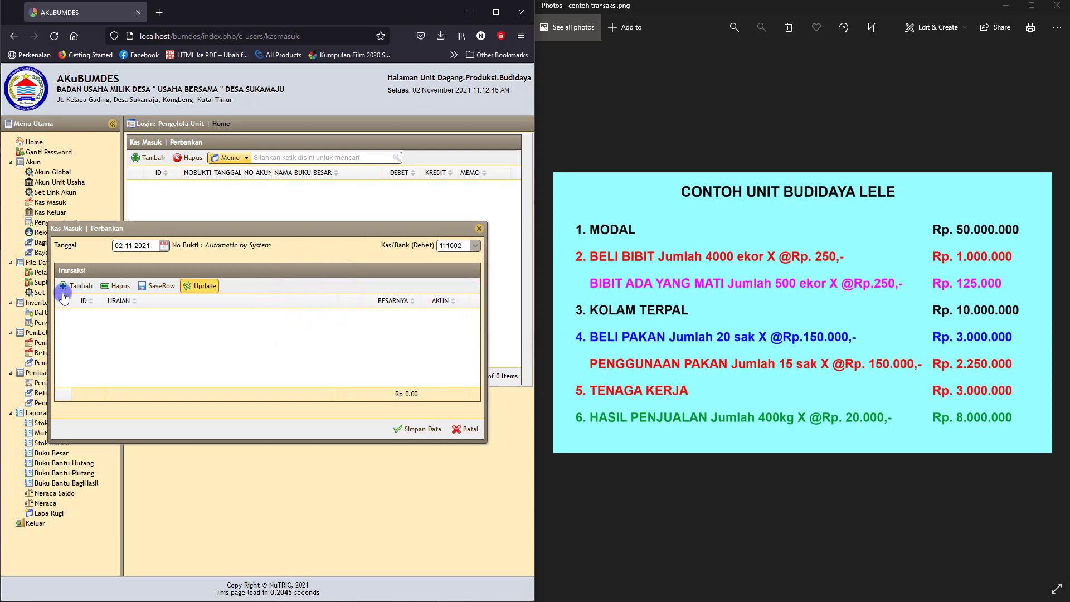
- Start a transaction line on the account Modal Unit Produksi dan Budidaya with the description "Penyertaan Modal desa"
{"action": "left_click", "coordinate": [79, 287]}
{"action": "left_click", "coordinate": [218, 322]}
{"action": "type", "text": "modal"}
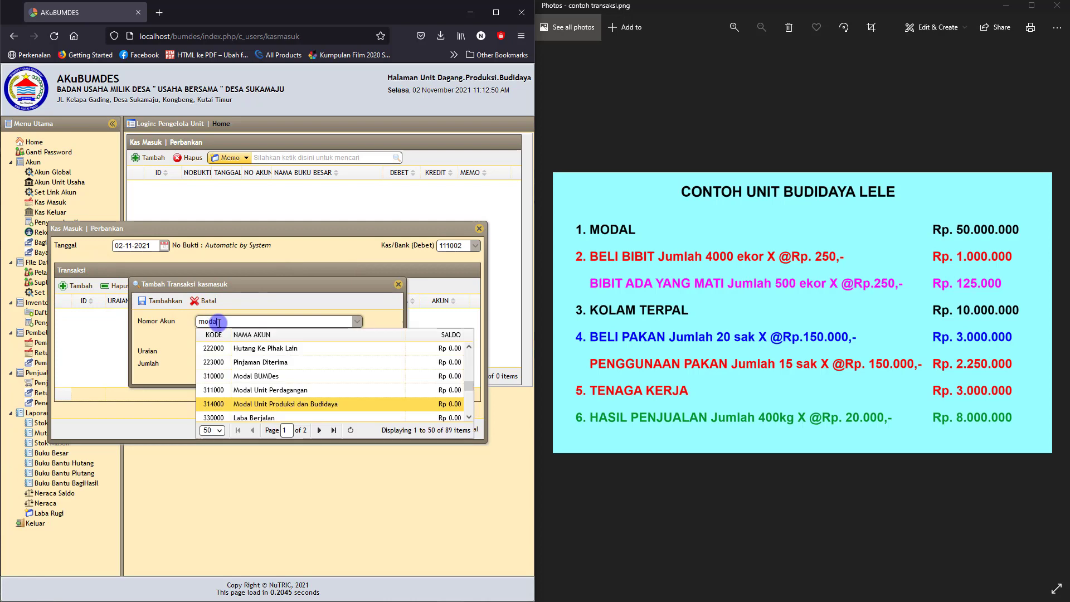
{"action": "left_click", "coordinate": [269, 404]}
{"action": "left_click", "coordinate": [209, 343]}
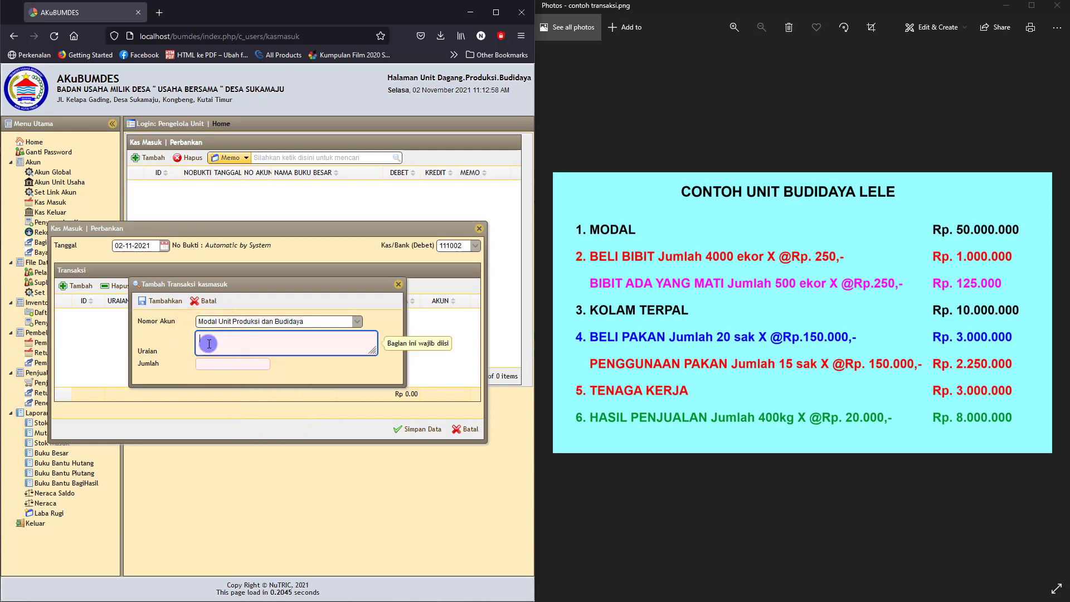
{"action": "type", "text": "Penyertaan Modal desa"}
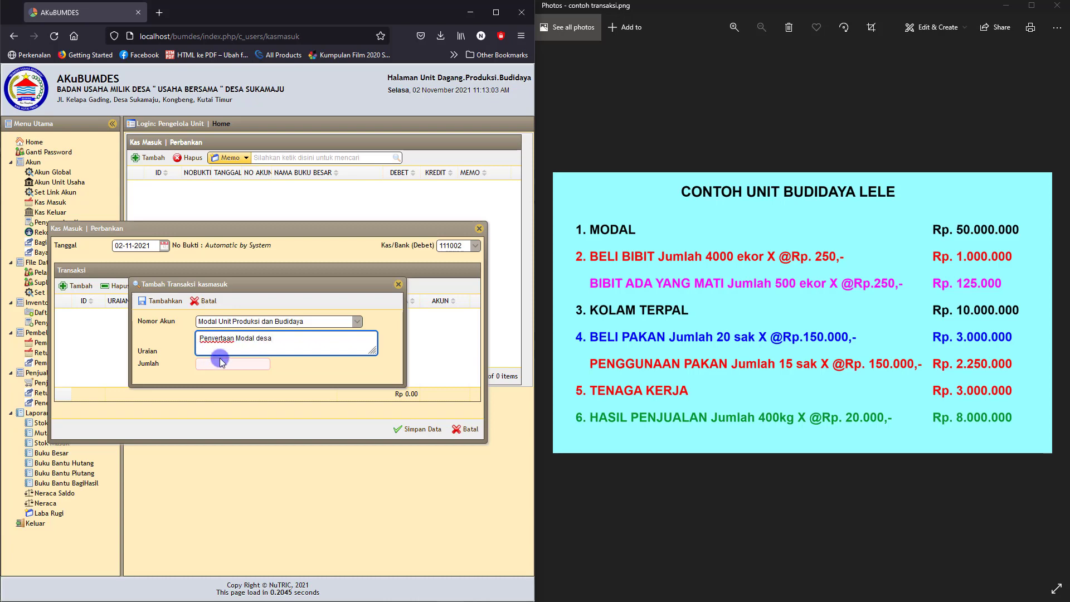
- Set the capital line's amount to Rp 50.000.000, add it to the entry and save the cash receipt
{"action": "left_click", "coordinate": [221, 363]}
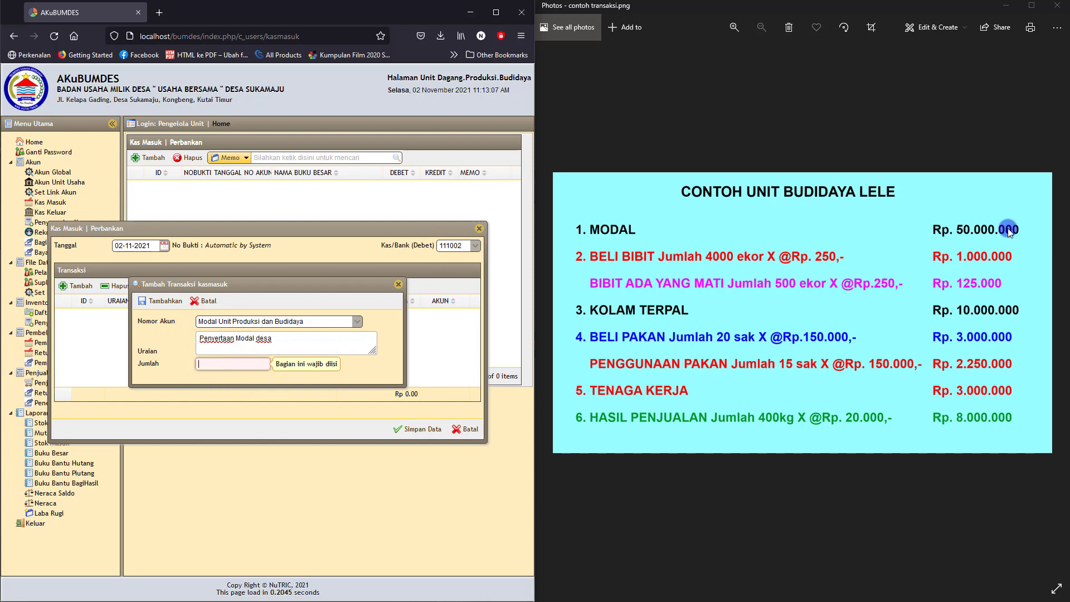
{"action": "left_click", "coordinate": [216, 365]}
{"action": "type", "text": "50.000.000"}
{"action": "left_click", "coordinate": [307, 360]}
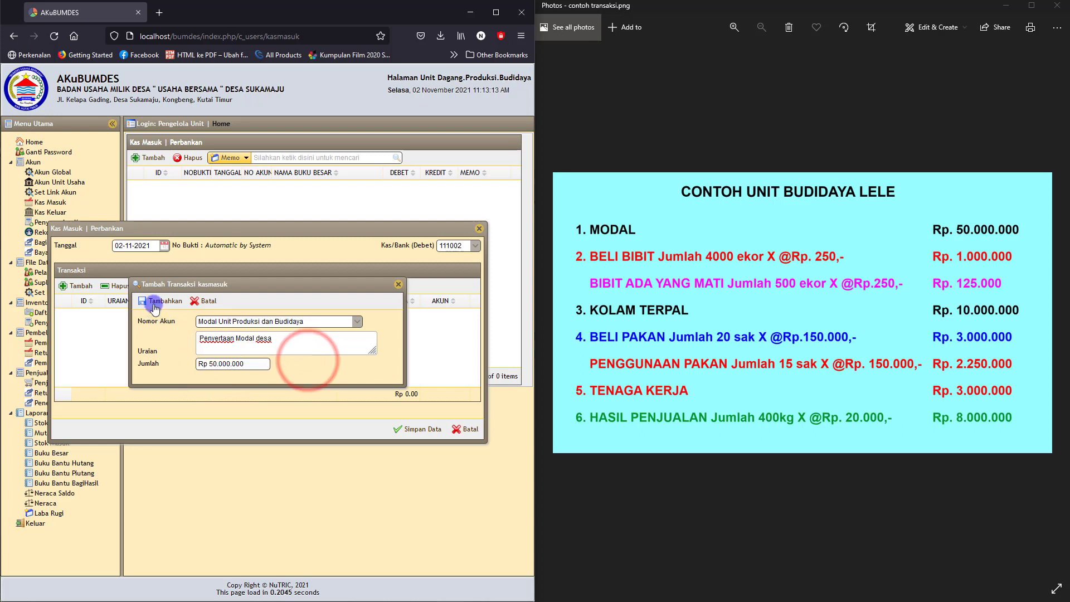
{"action": "left_click", "coordinate": [155, 306]}
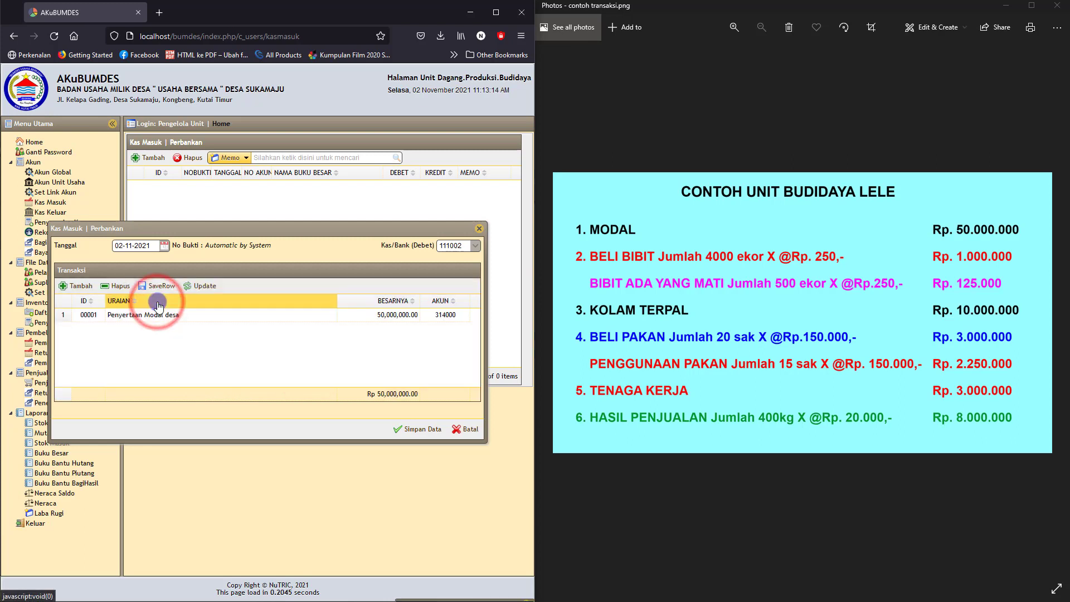
{"action": "left_click", "coordinate": [415, 429]}
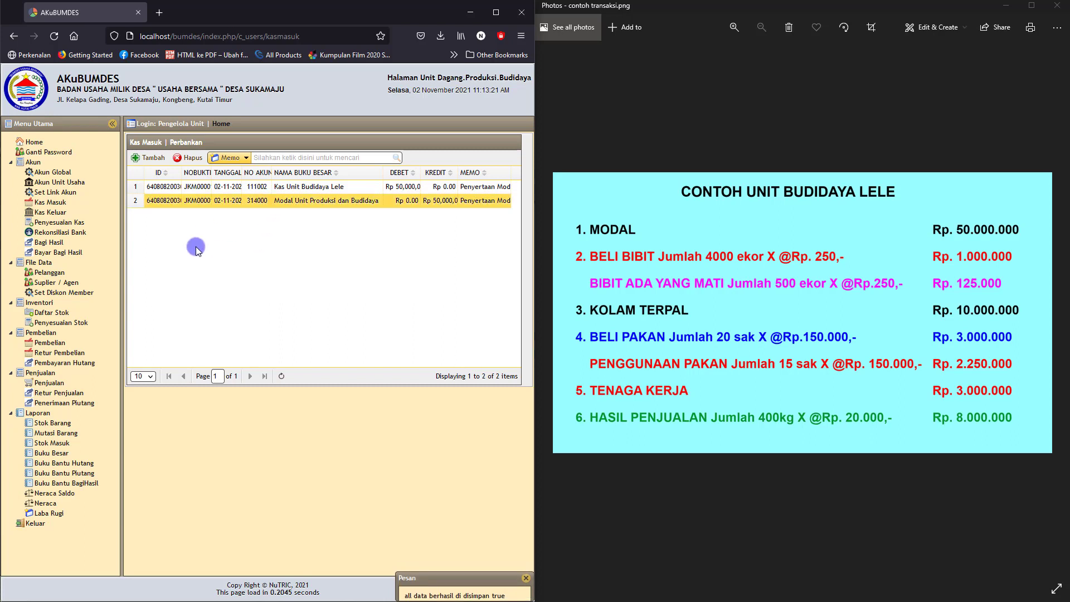
- Create a Kas Keluar entry dated 02-11-2021 with Kas Unit Budidaya Lele as the credit cash account
{"action": "left_click", "coordinate": [50, 213]}
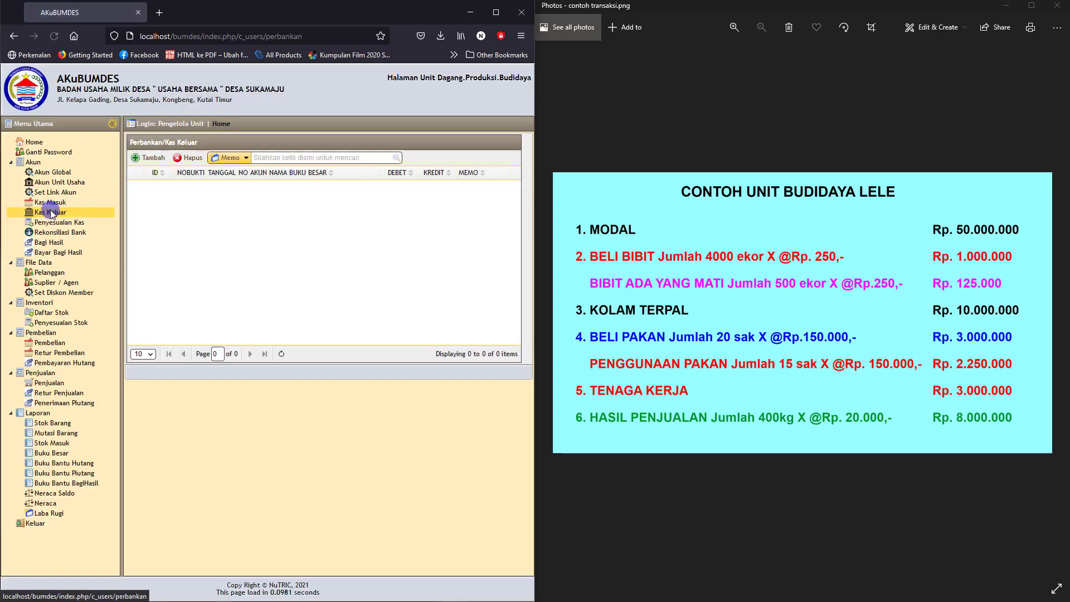
{"action": "left_click", "coordinate": [148, 159]}
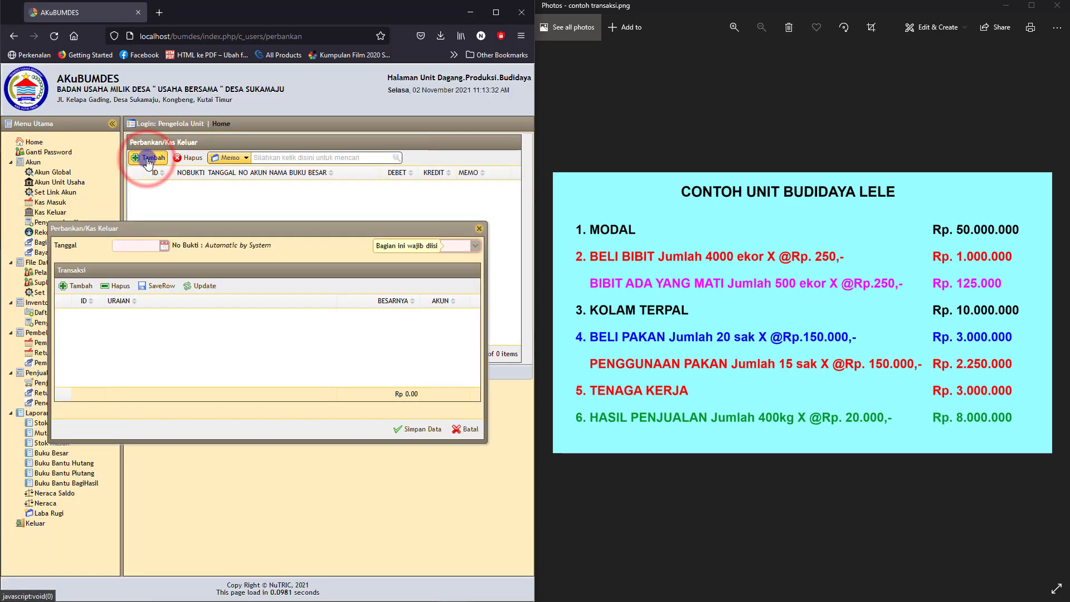
{"action": "left_click", "coordinate": [158, 245]}
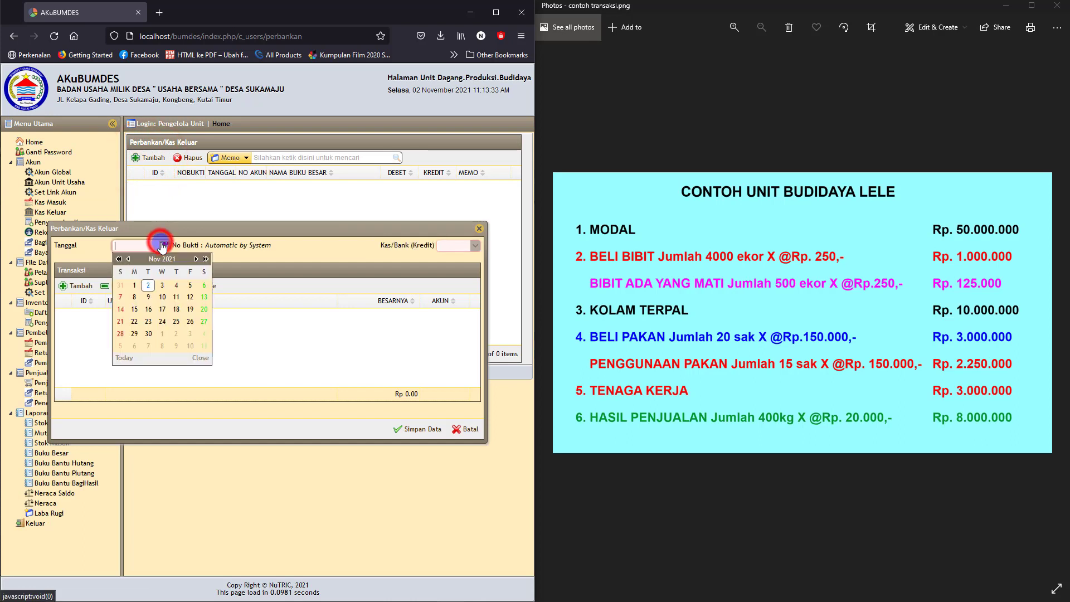
{"action": "left_click", "coordinate": [149, 285]}
{"action": "left_click", "coordinate": [475, 246]}
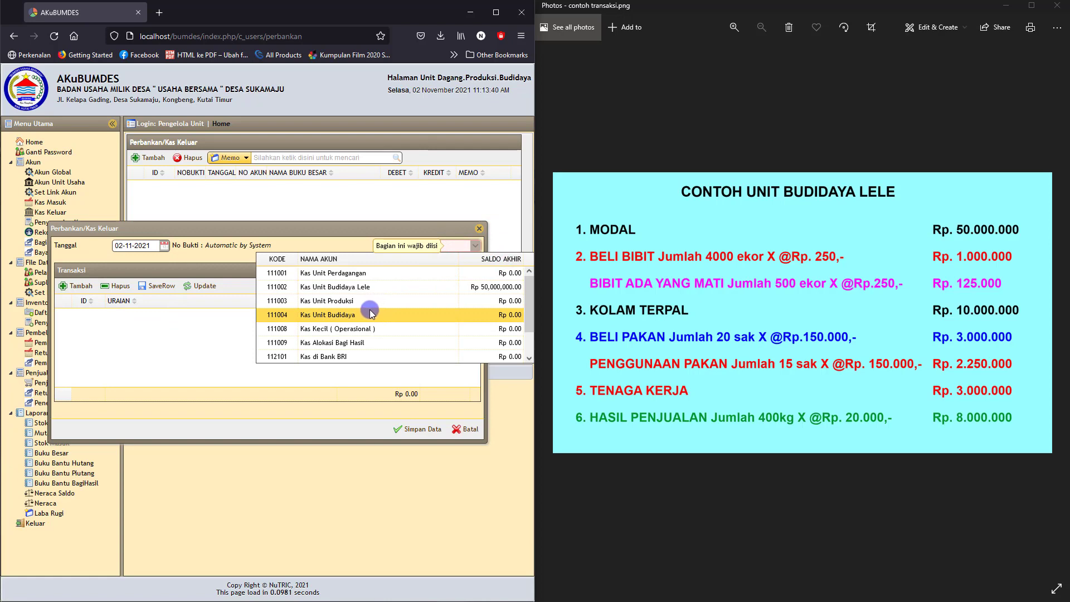
{"action": "left_click", "coordinate": [355, 288]}
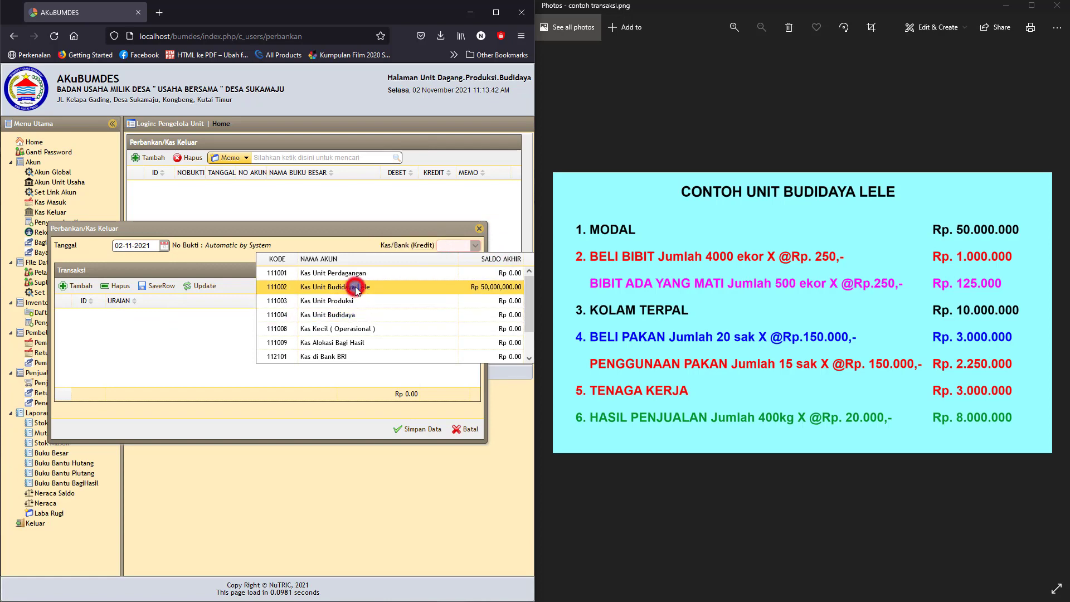
- Start a transaction line in the cash-out entry on the account Biaya Produksi Budidaya
{"action": "left_click", "coordinate": [72, 285]}
{"action": "left_click", "coordinate": [212, 322]}
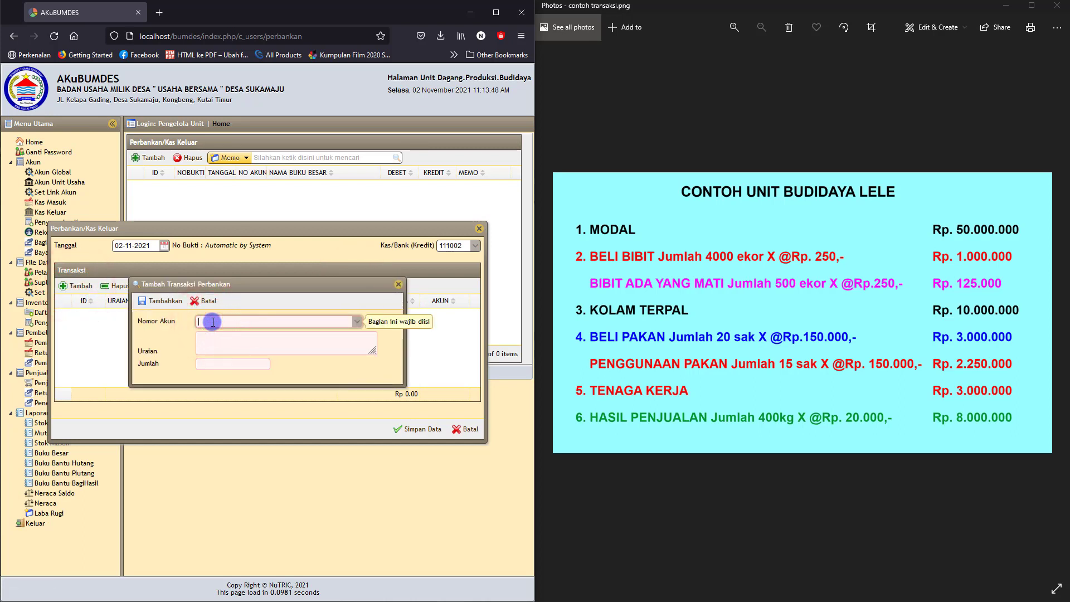
{"action": "type", "text": "biaya"}
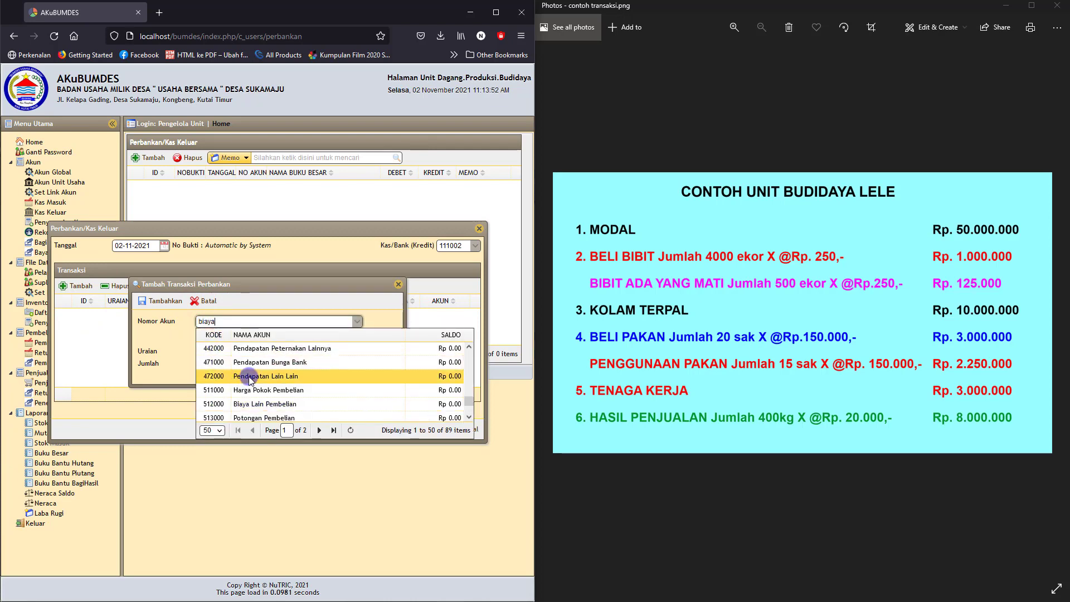
{"action": "scroll", "coordinate": [254, 377], "scroll_direction": "up", "scroll_amount": 5}
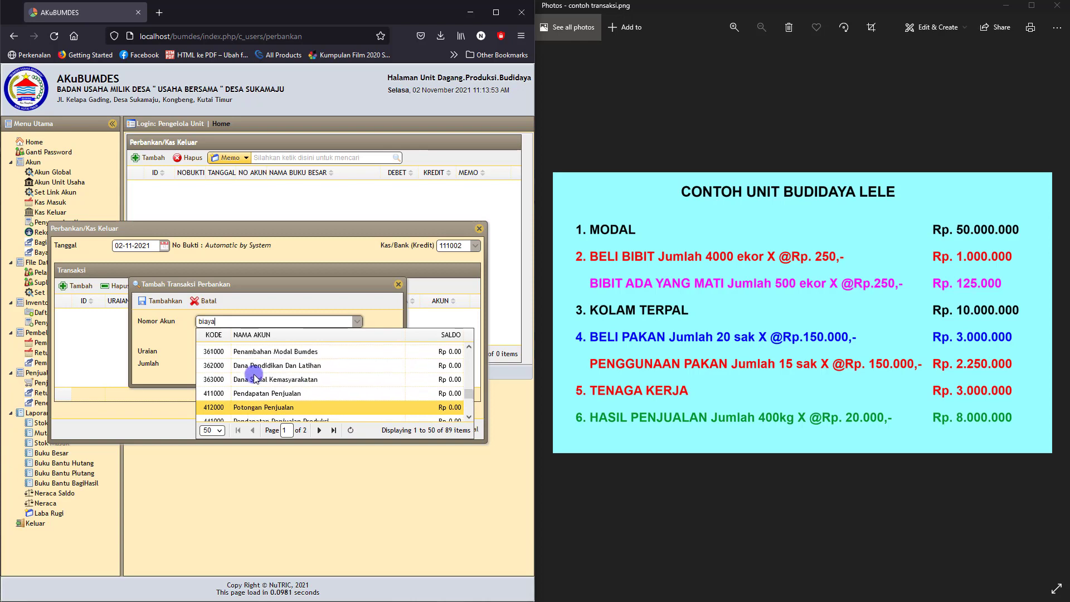
{"action": "scroll", "coordinate": [253, 377], "scroll_direction": "up", "scroll_amount": 5}
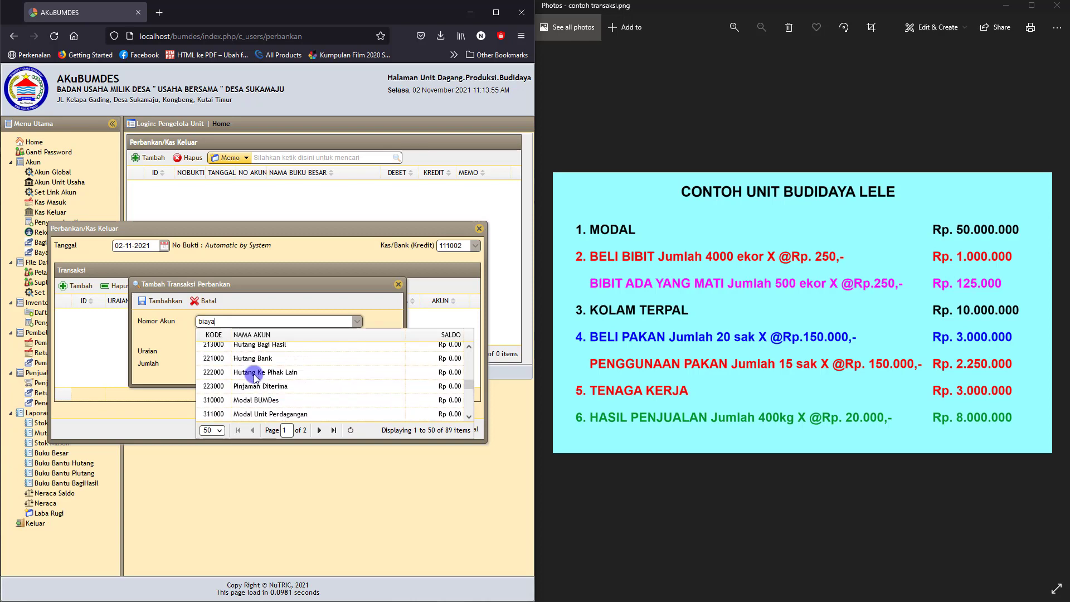
{"action": "scroll", "coordinate": [253, 373], "scroll_direction": "up", "scroll_amount": 2}
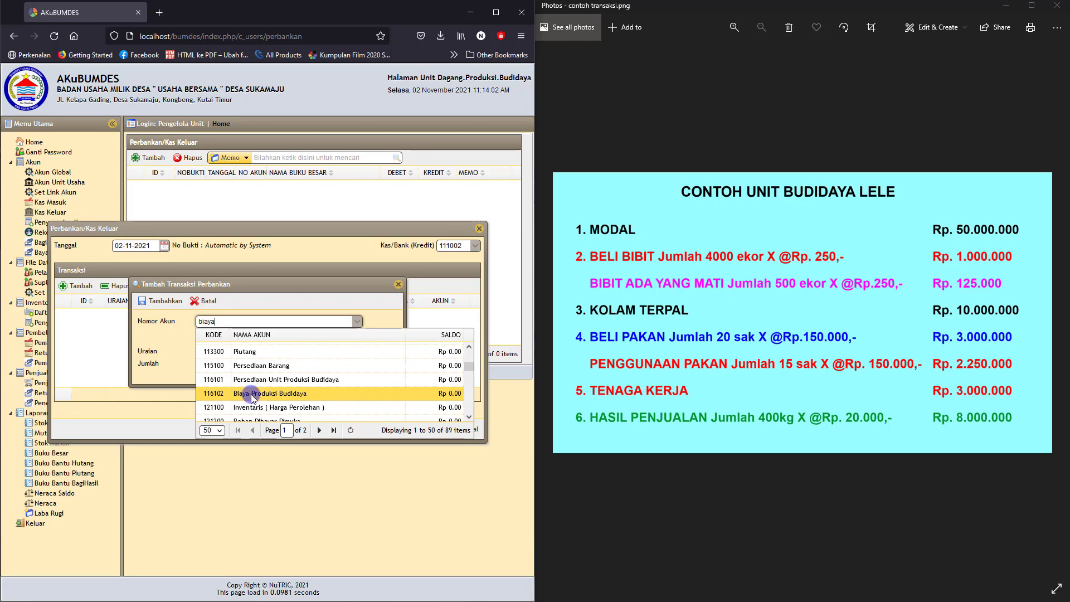
{"action": "left_click", "coordinate": [251, 395]}
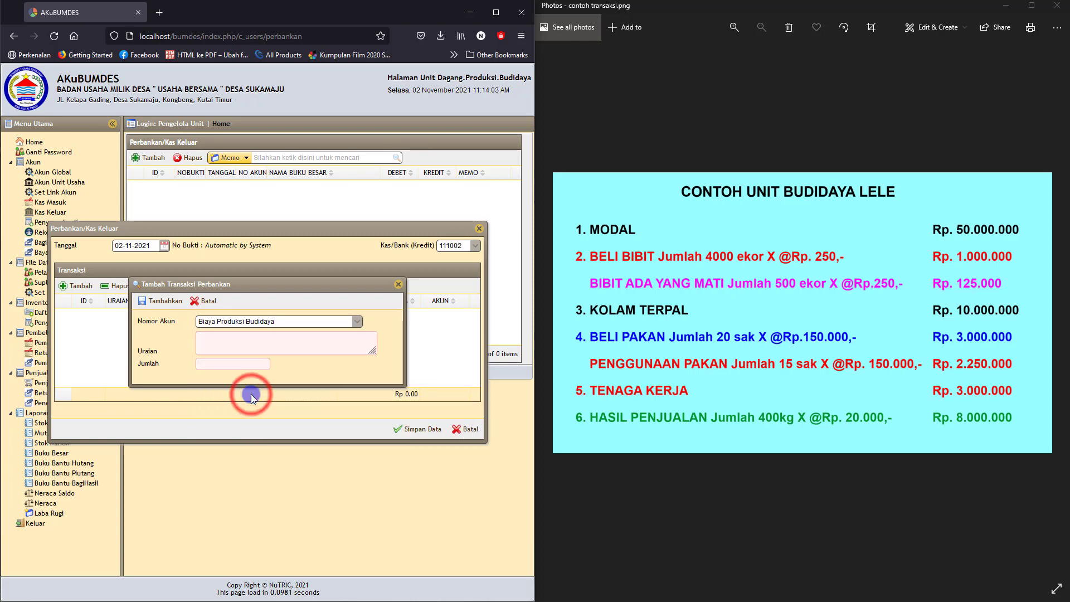
{"action": "left_click", "coordinate": [223, 332]}
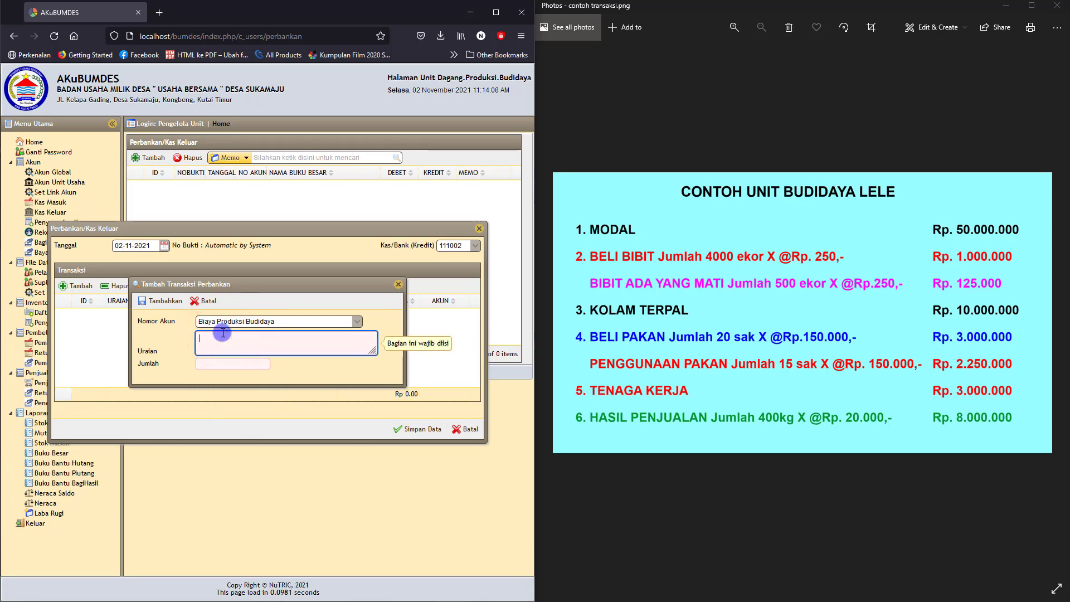
{"action": "type", "text": "Be"}
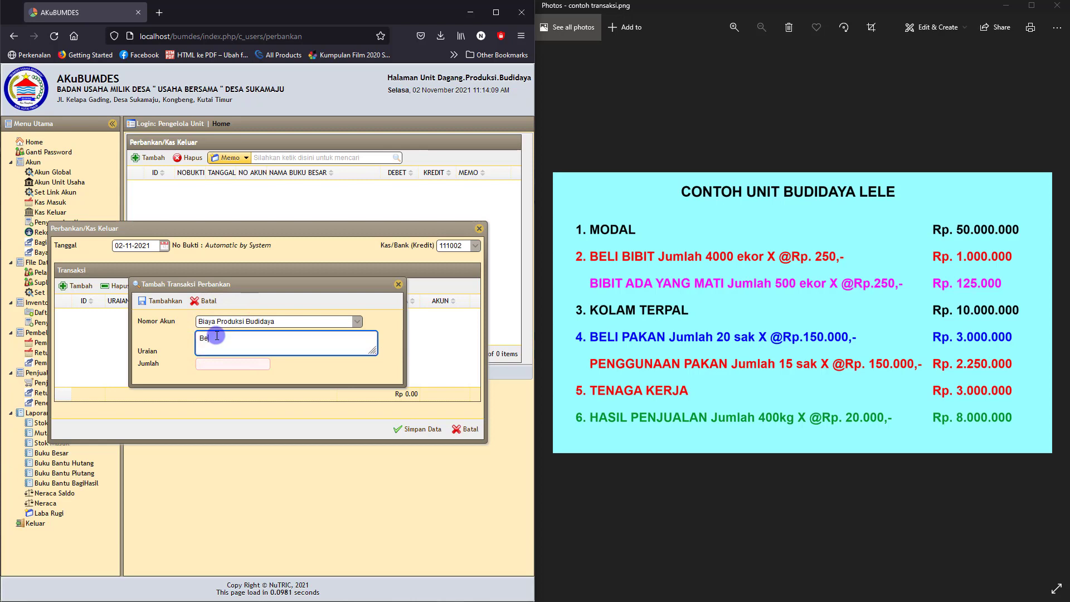
{"action": "type", "text": "li bib"}
{"action": "type", "text": "it jumlah"}
{"action": "left_click", "coordinate": [216, 365]}
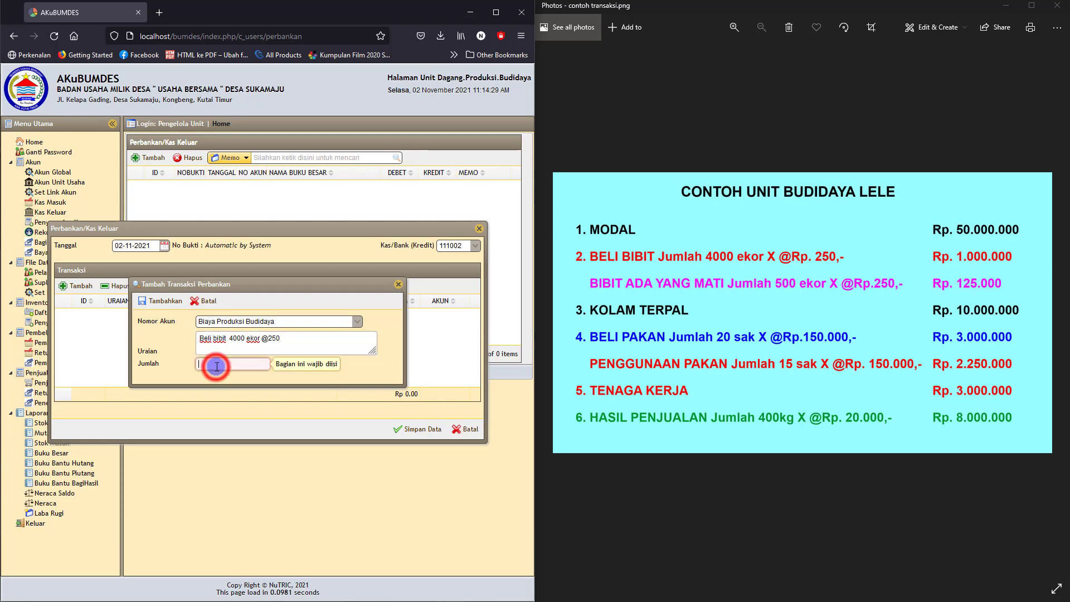
{"action": "type", "text": "1000000"}
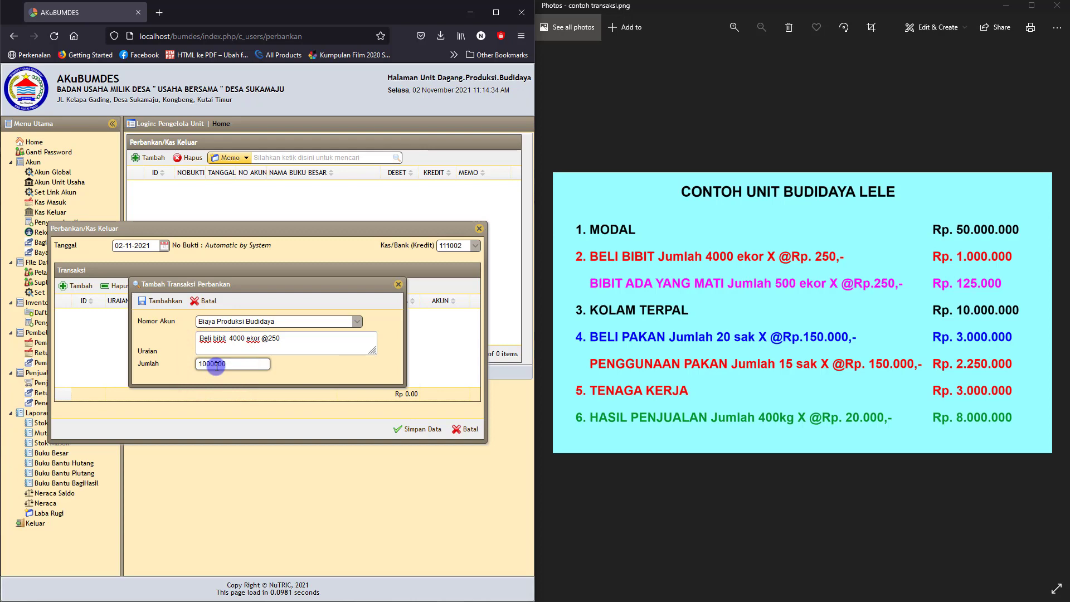
{"action": "left_click", "coordinate": [291, 362]}
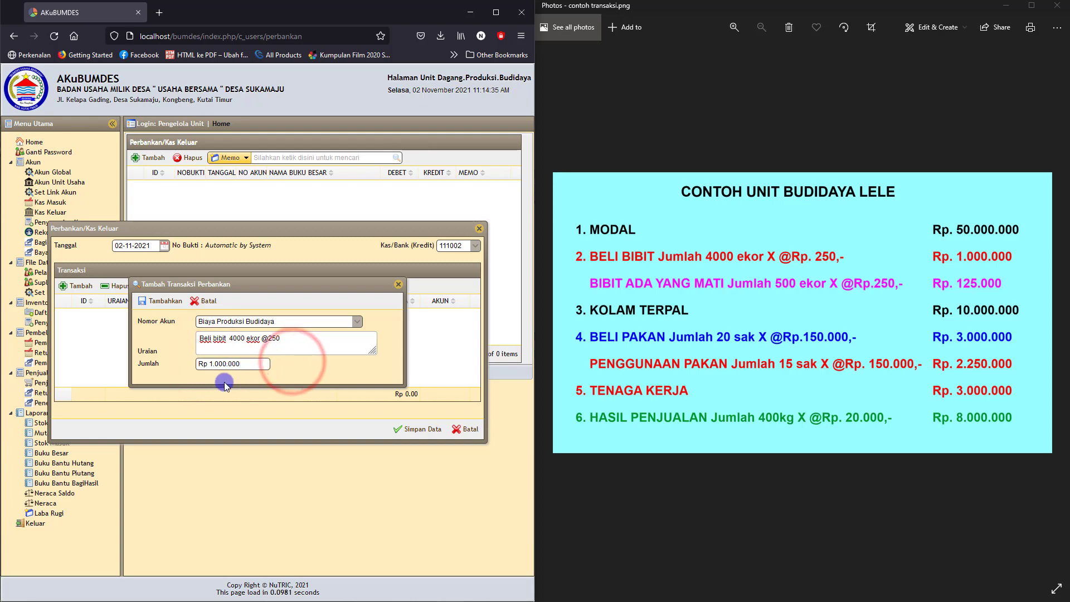
{"action": "left_click", "coordinate": [166, 303]}
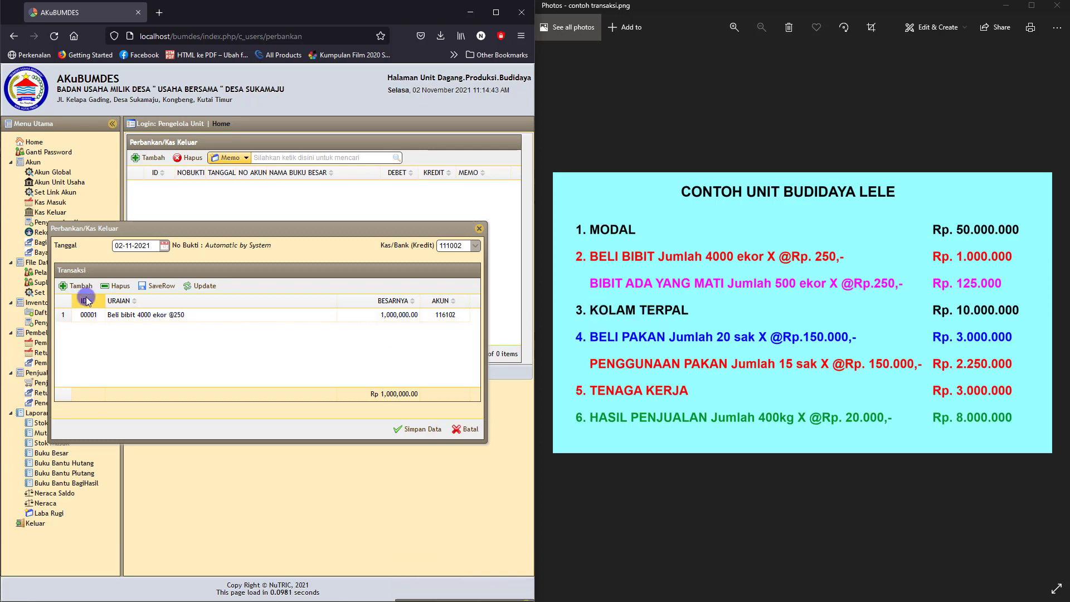
- Start a second transaction line in the cash-out entry on the account Perlengkapan Produksi
{"action": "left_click", "coordinate": [77, 286]}
{"action": "left_click", "coordinate": [203, 322]}
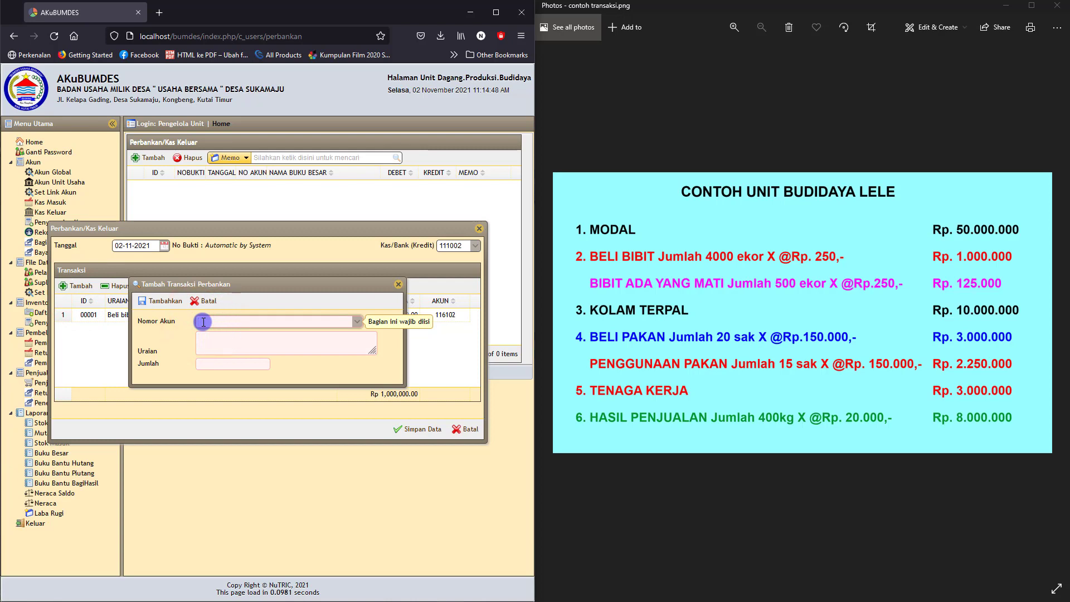
{"action": "type", "text": "inventaris"}
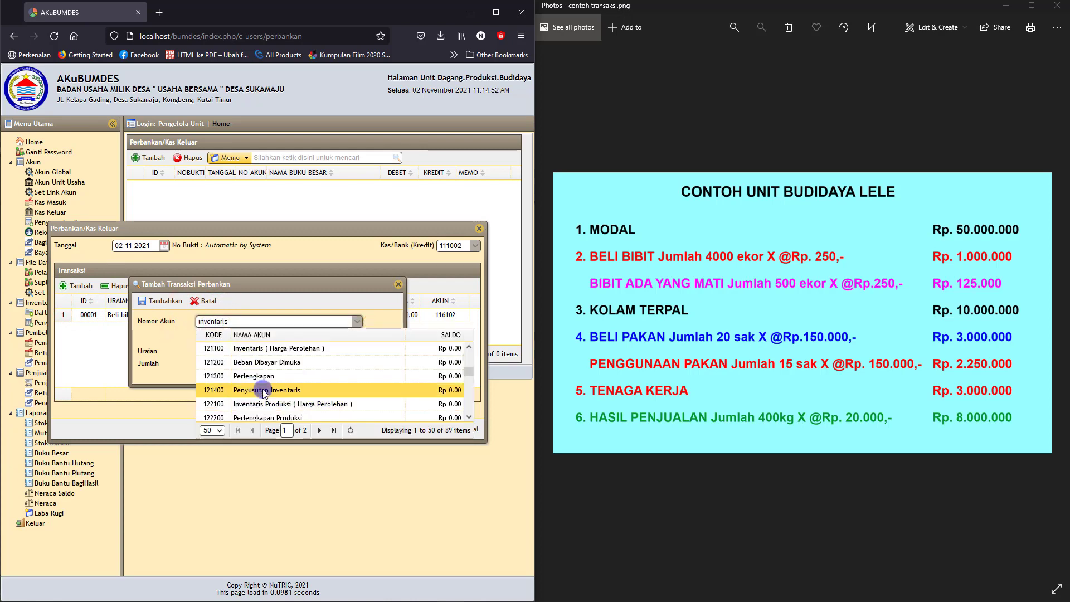
{"action": "scroll", "coordinate": [262, 385], "scroll_direction": "down", "scroll_amount": 2}
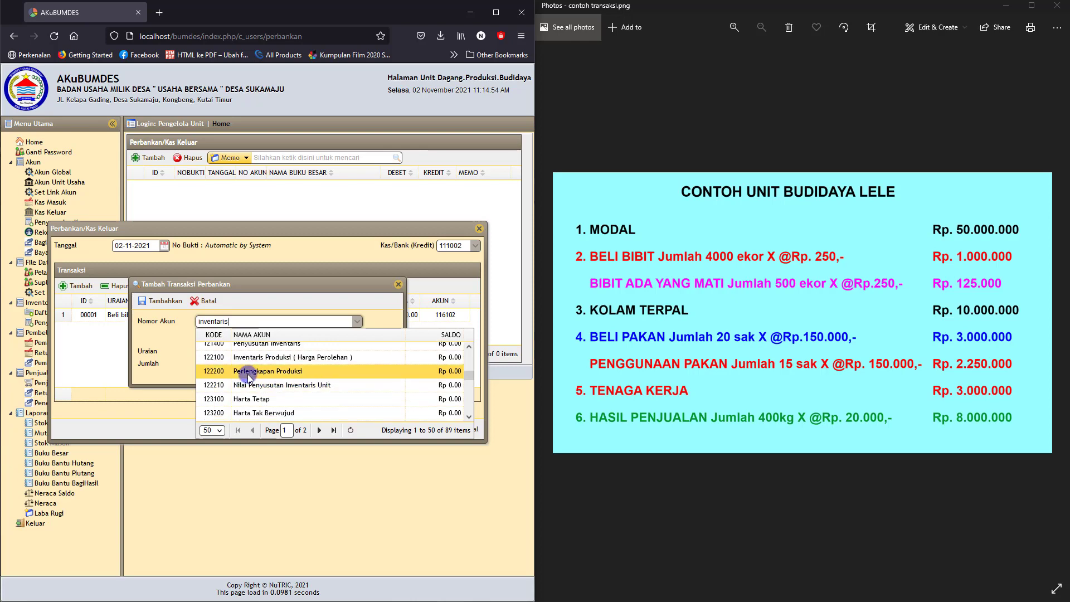
{"action": "left_click", "coordinate": [248, 372]}
- Describe the line as "Beli Kolam terpal", set its amount to Rp 10.000.000 and add it to the entry
{"action": "left_click", "coordinate": [214, 341]}
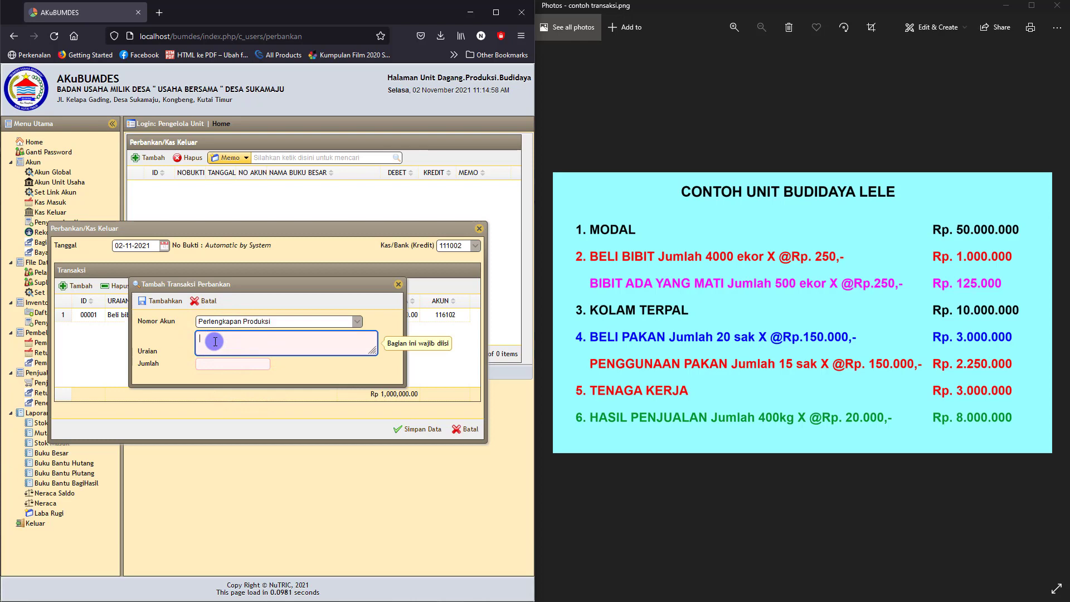
{"action": "type", "text": "Beli"}
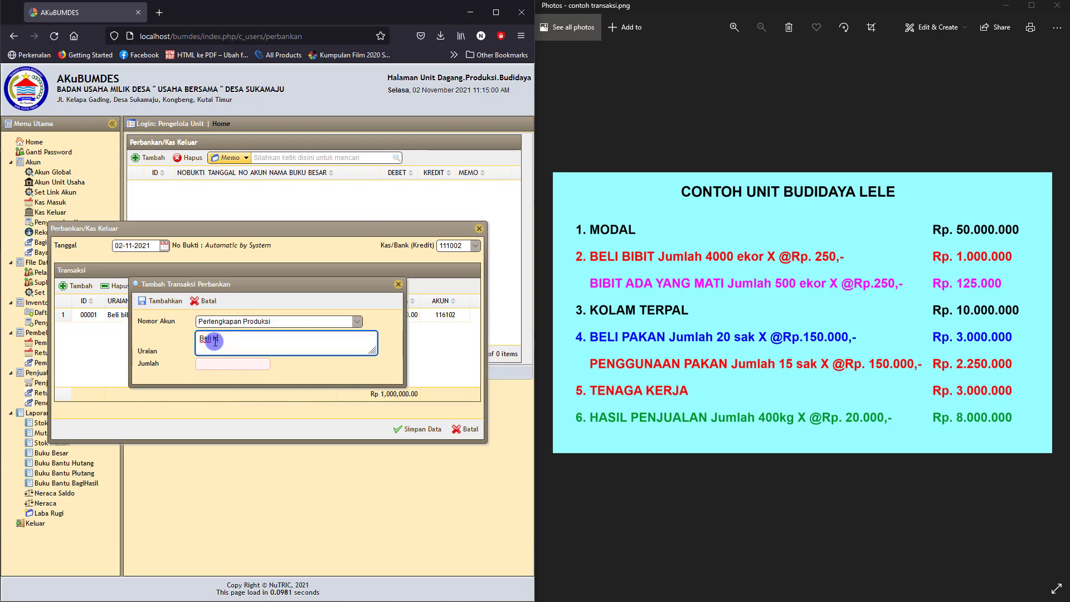
{"action": "type", "text": " kolam terplak"}
{"action": "left_click", "coordinate": [207, 367]}
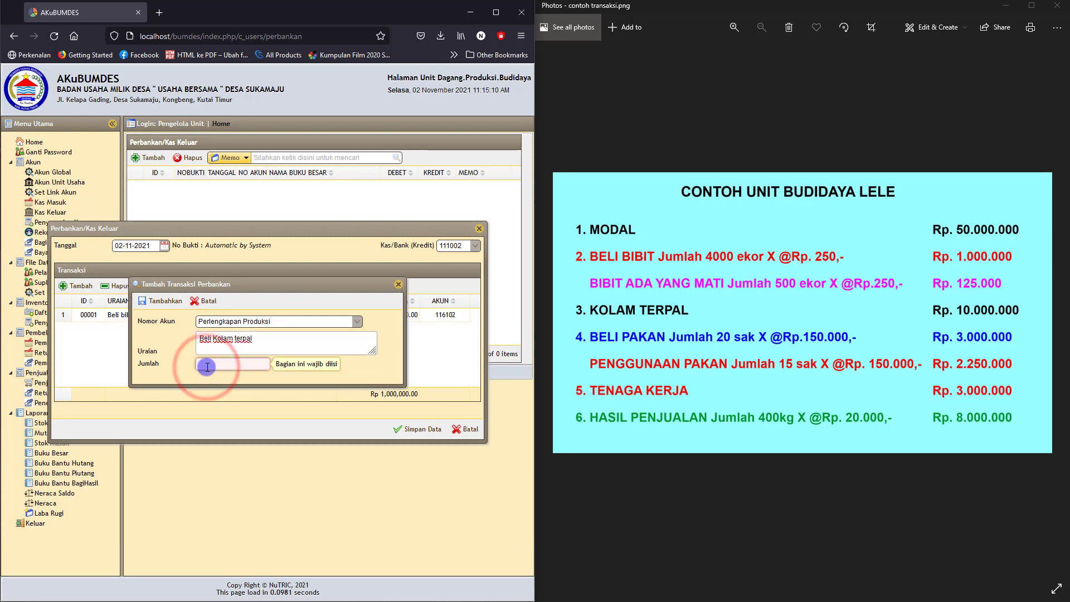
{"action": "type", "text": "10000000"}
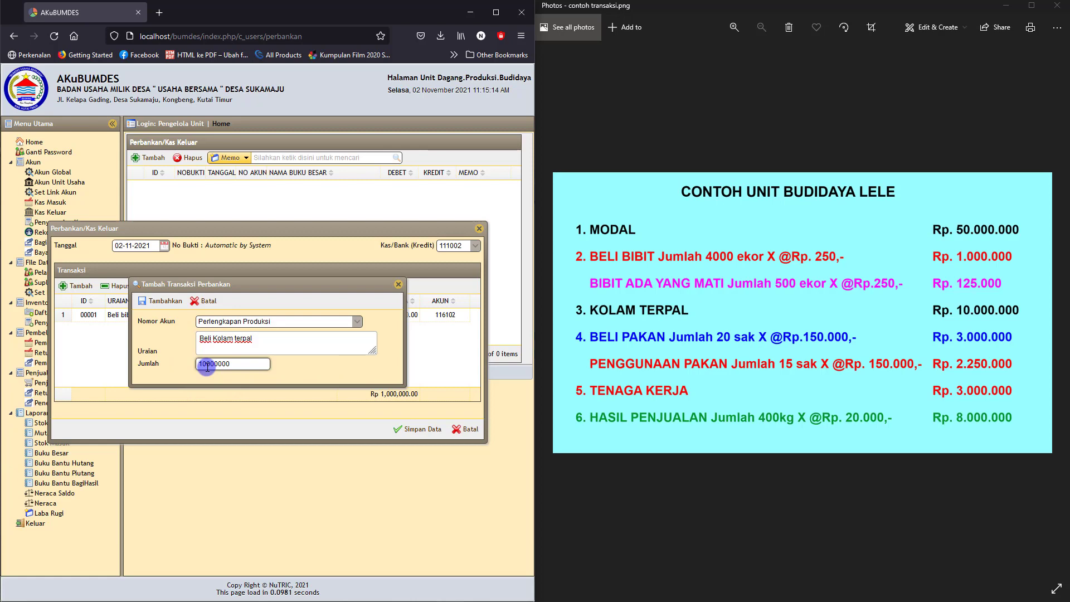
{"action": "left_click", "coordinate": [315, 381]}
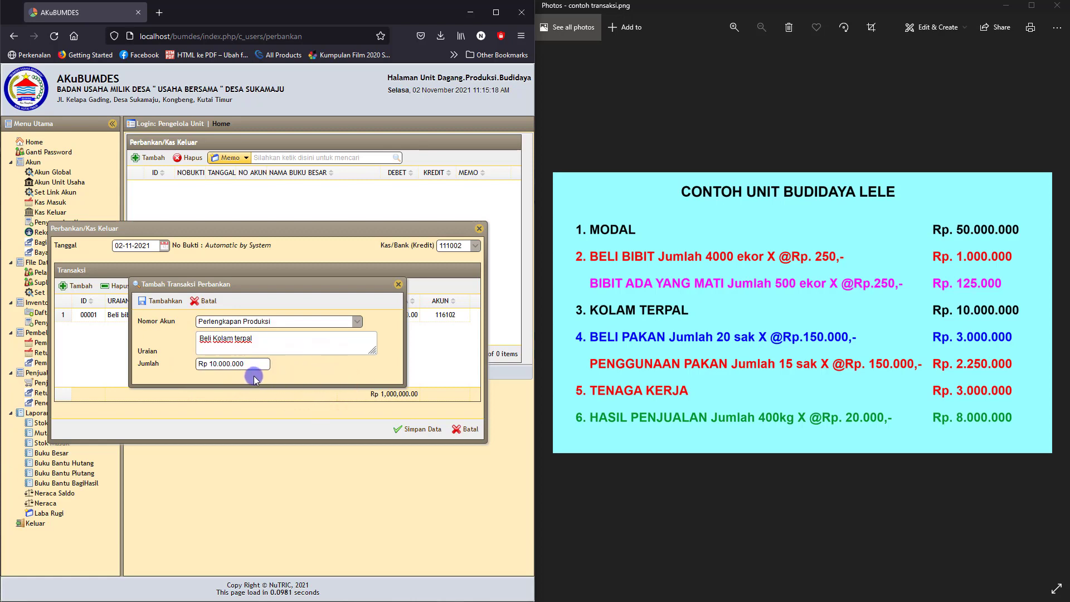
{"action": "left_click", "coordinate": [165, 303]}
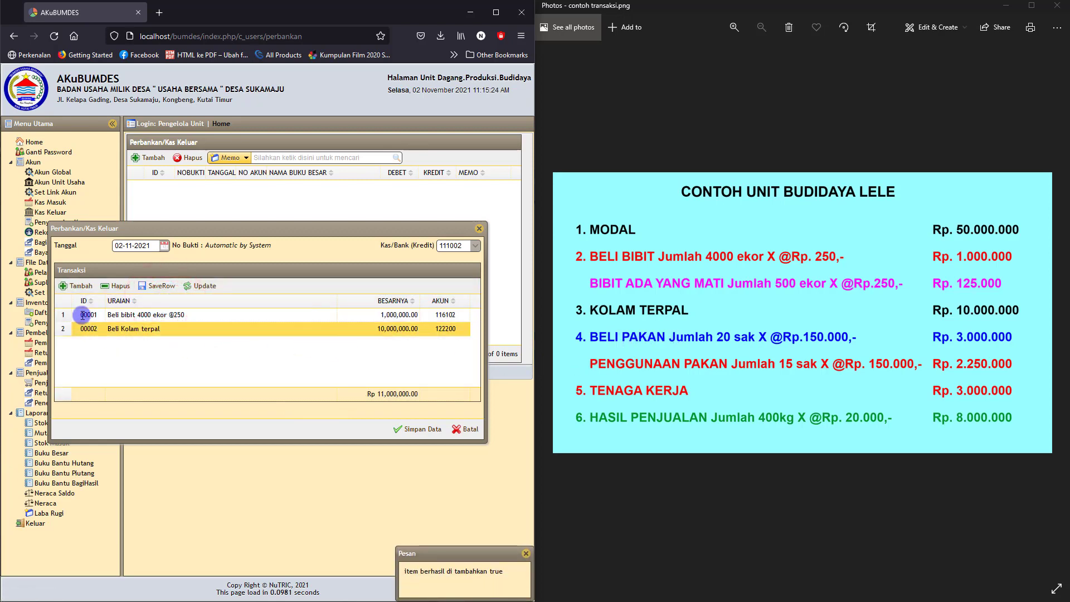
- Start a third transaction line in the cash-out entry on the account Persediaan Unit Produksi Budidaya
{"action": "left_click", "coordinate": [78, 285]}
{"action": "left_click", "coordinate": [209, 323]}
{"action": "left_click", "coordinate": [209, 322]}
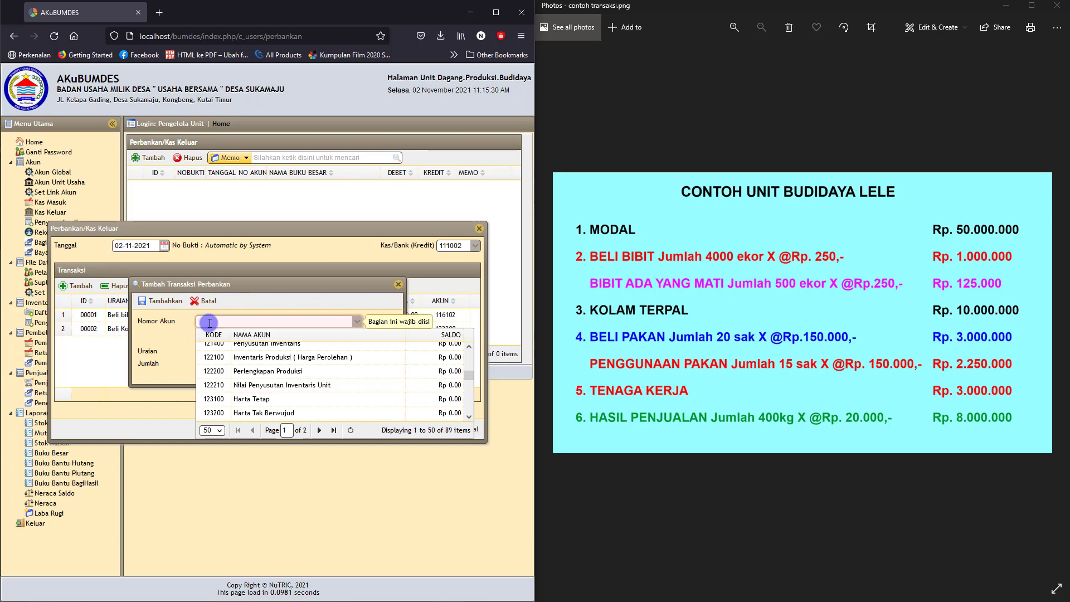
{"action": "scroll", "coordinate": [267, 375], "scroll_direction": "up", "scroll_amount": 3}
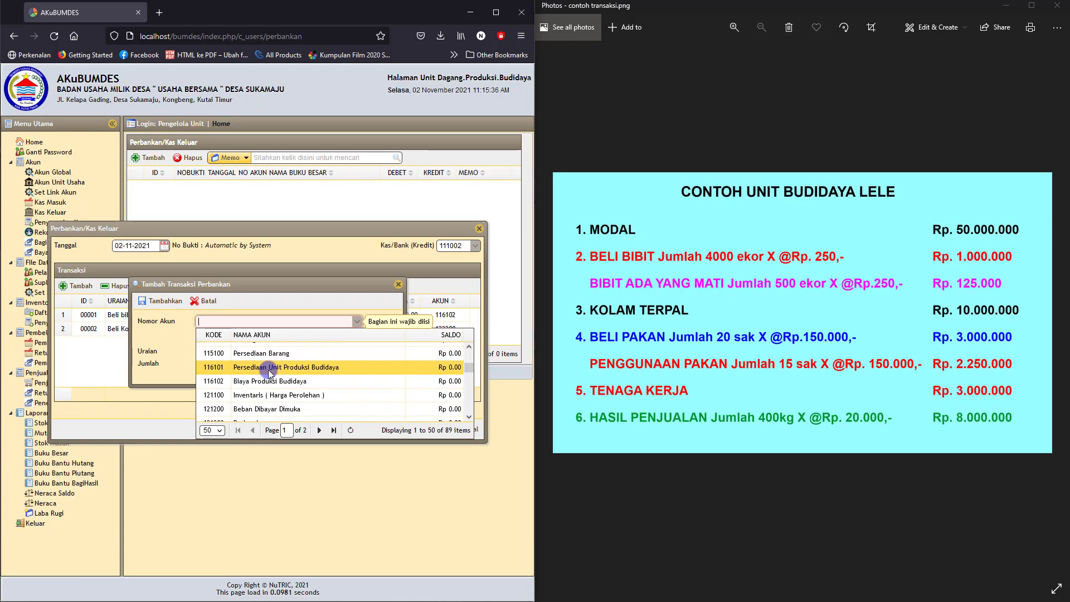
{"action": "left_click", "coordinate": [269, 369]}
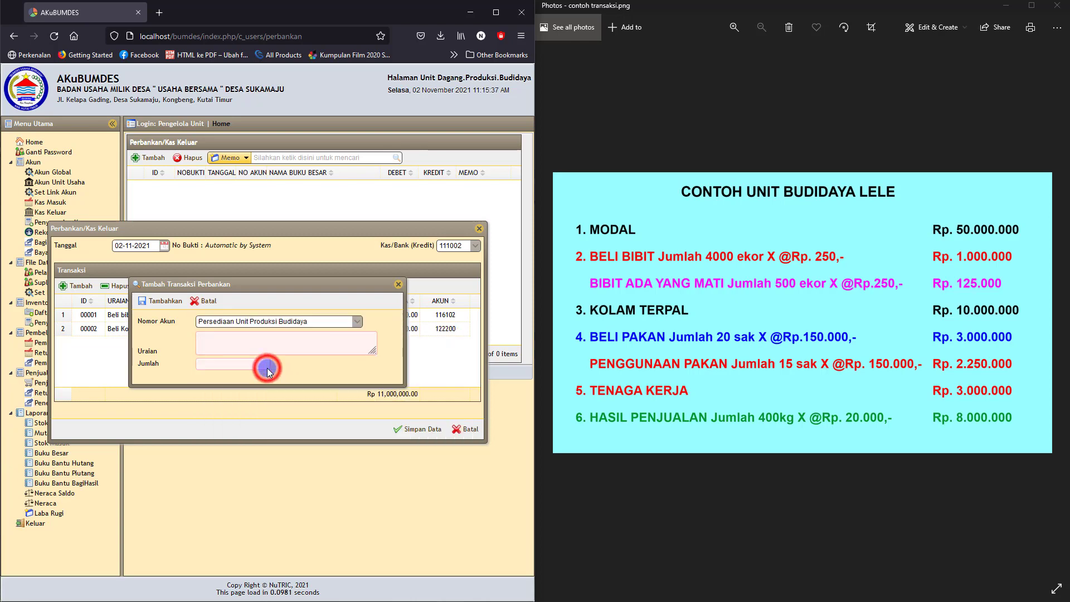
{"action": "left_click", "coordinate": [237, 344]}
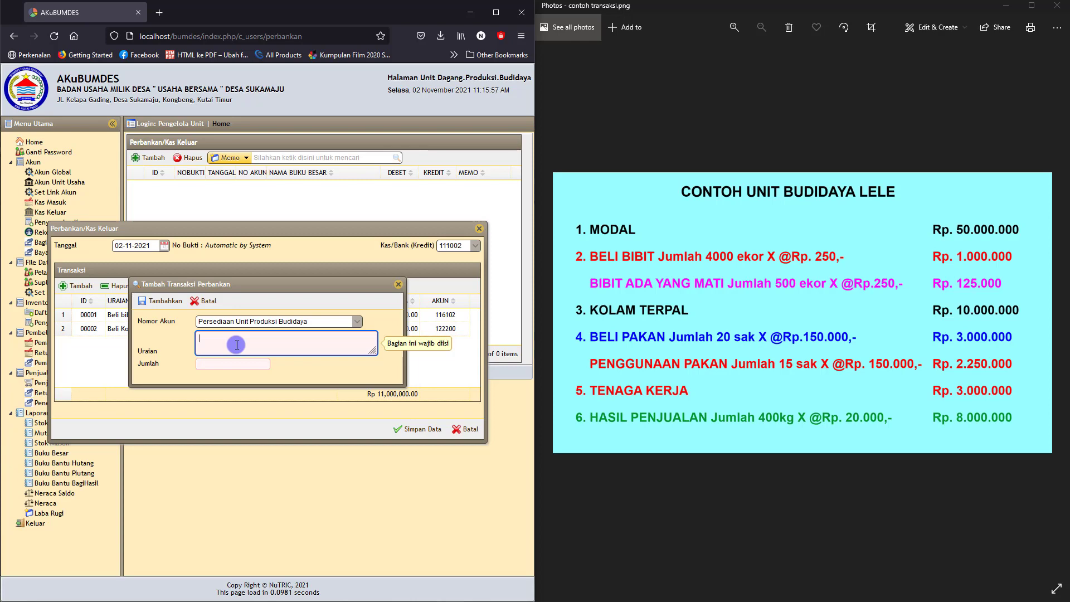
{"action": "type", "text": "Beli pakan"}
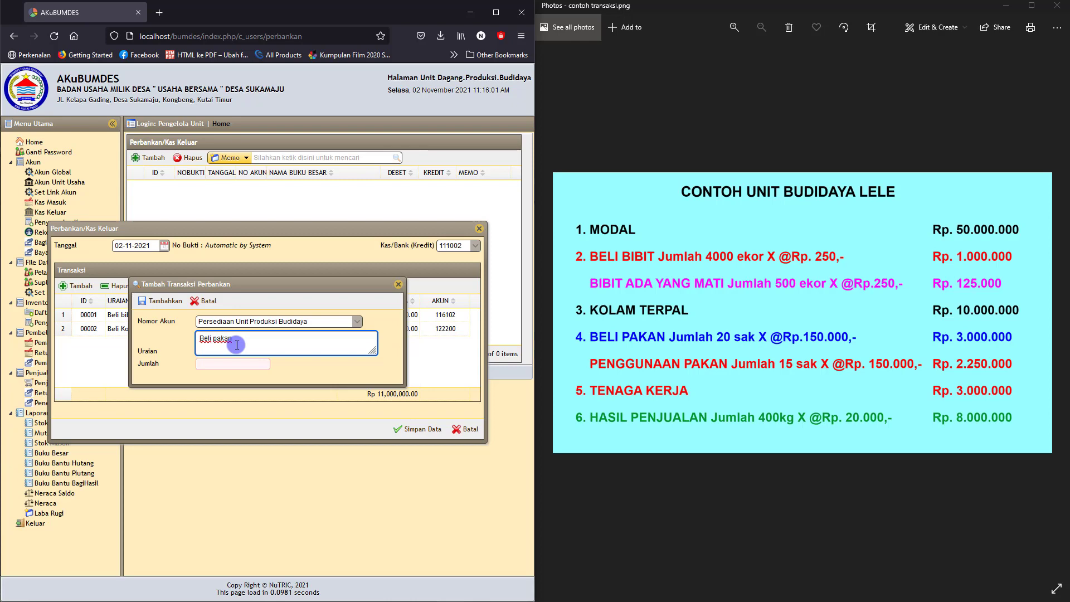
{"action": "type", "text": " 20 sak @150.000"}
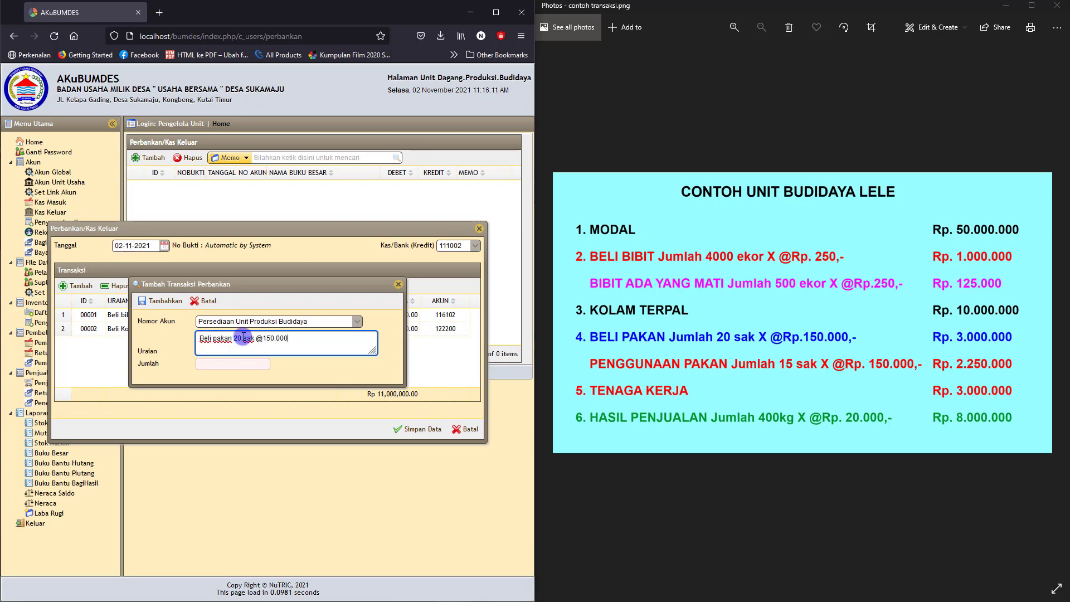
{"action": "left_click", "coordinate": [219, 367]}
{"action": "type", "text": "3.000."}
{"action": "type", "text": "000000"}
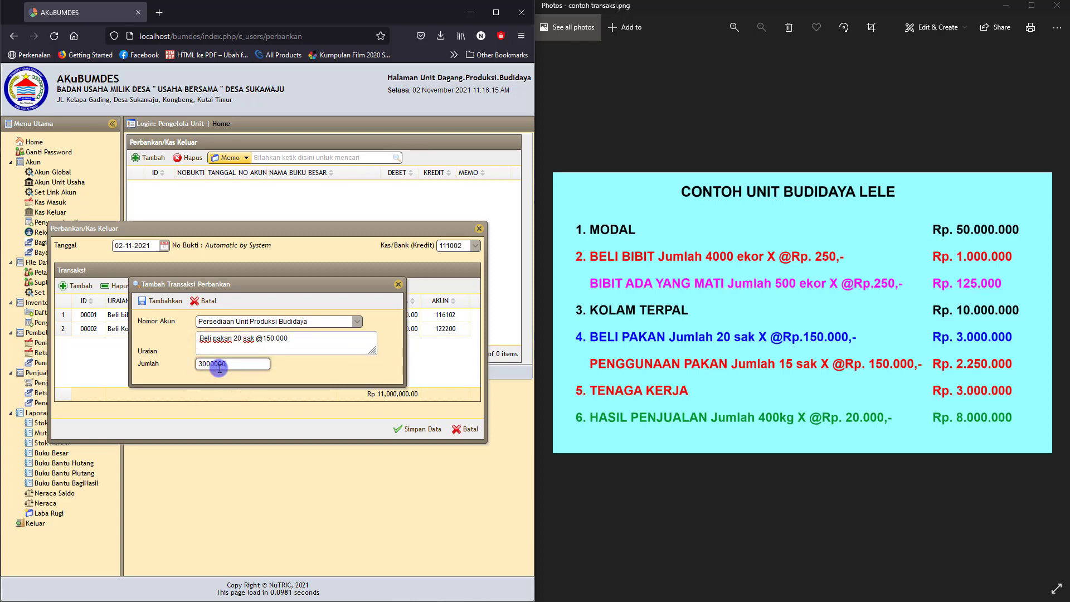
{"action": "left_click", "coordinate": [303, 379]}
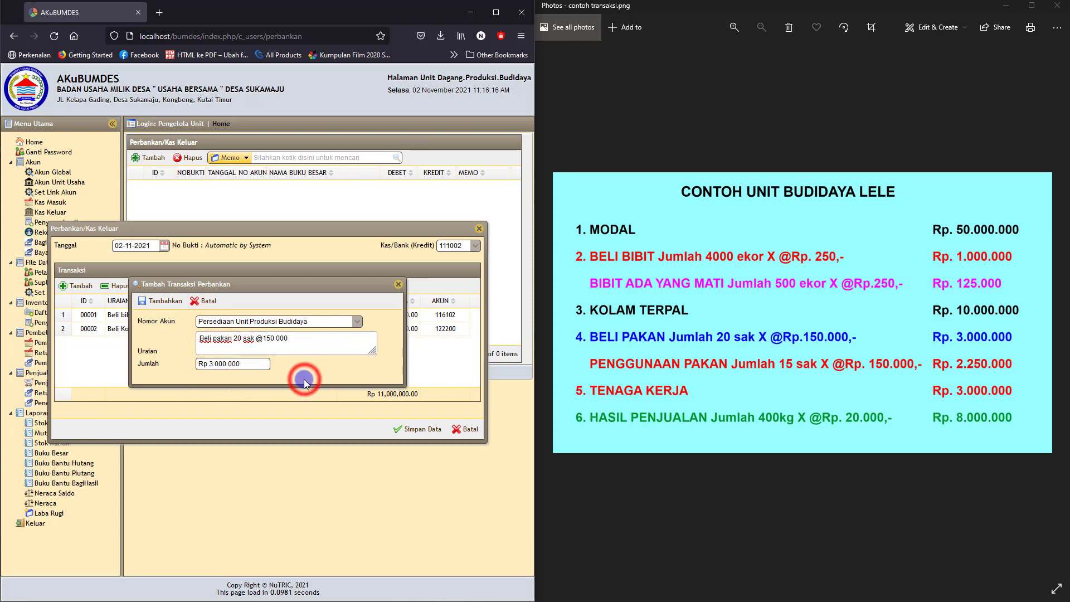
{"action": "left_click", "coordinate": [163, 301]}
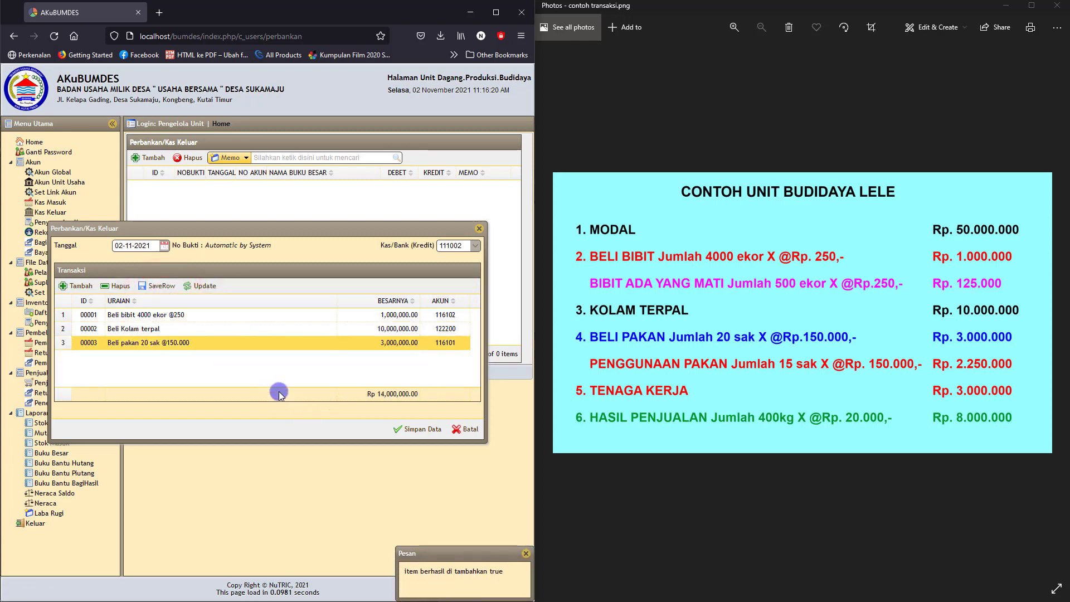
{"action": "left_click", "coordinate": [413, 430]}
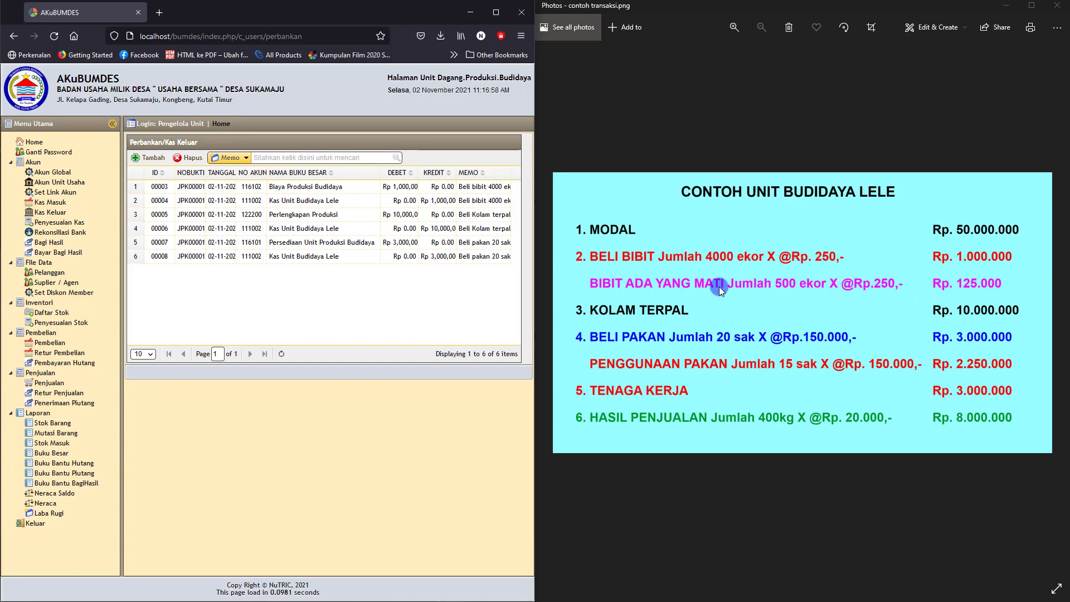
- Display the Neraca report for the date 02-11-2021
{"action": "left_click", "coordinate": [45, 504]}
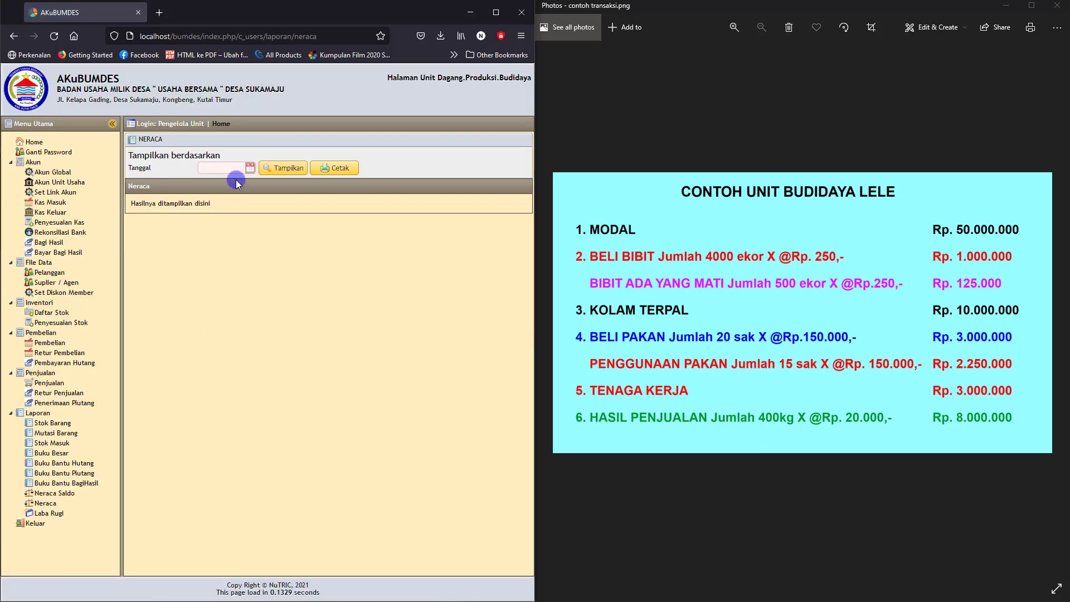
{"action": "left_click", "coordinate": [250, 168]}
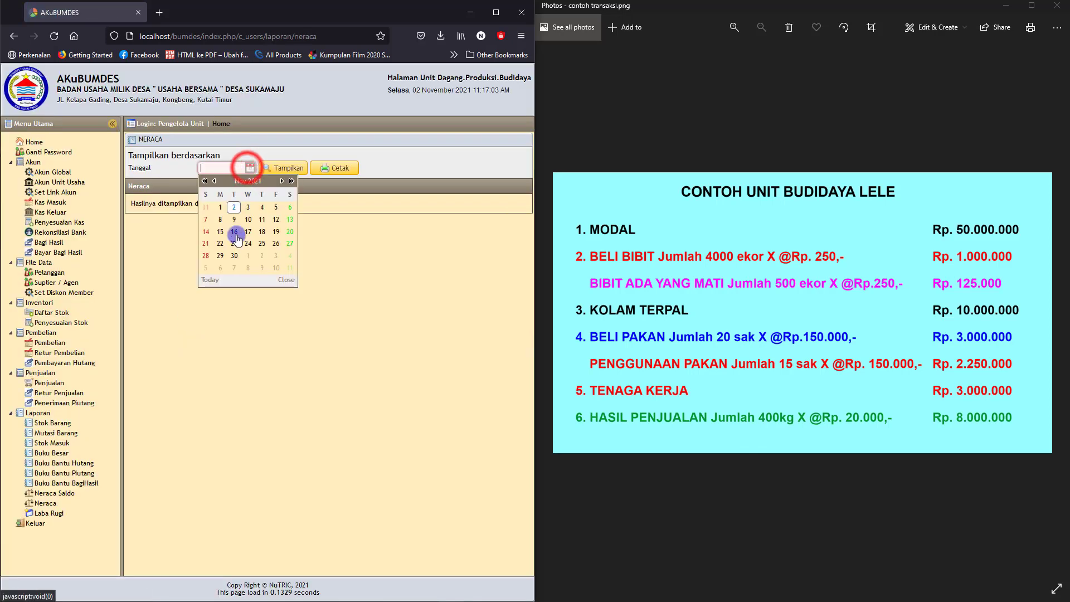
{"action": "left_click", "coordinate": [233, 207]}
{"action": "left_click", "coordinate": [286, 169]}
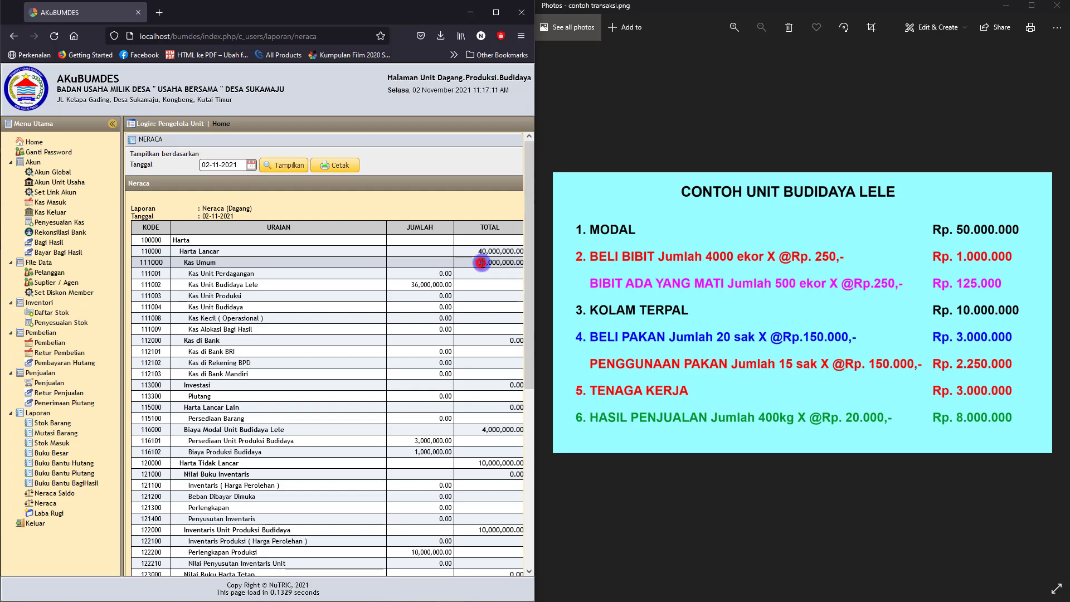
- Examine the Neraca's asset amounts for the catfish unit's cash, production inventory, production cost and production equipment
{"action": "left_click_drag", "start_coordinate": [481, 262], "coordinate": [513, 262]}
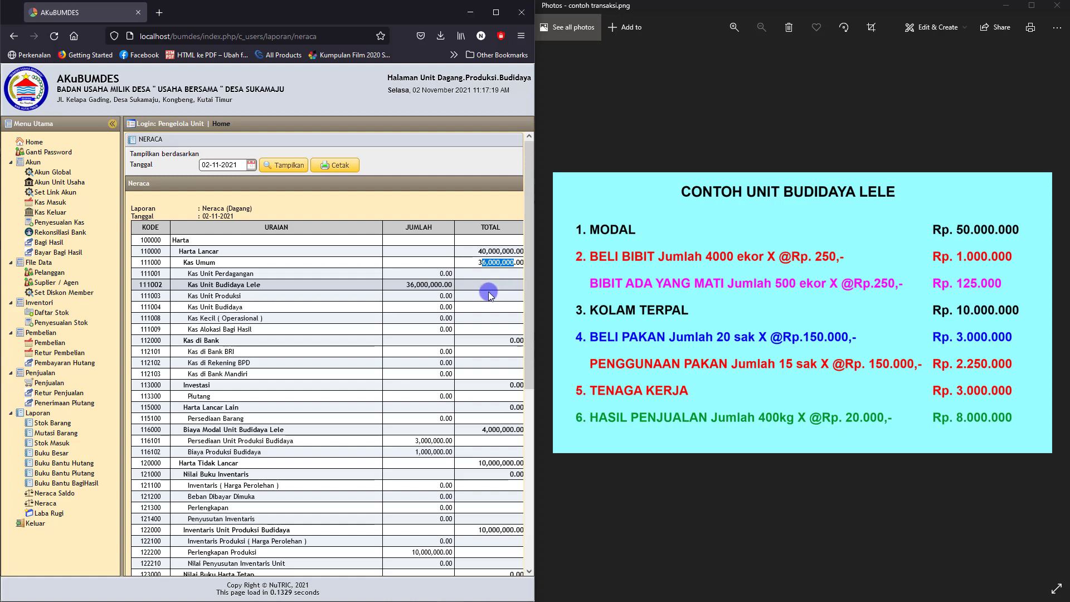
{"action": "left_click_drag", "start_coordinate": [407, 285], "coordinate": [453, 285]}
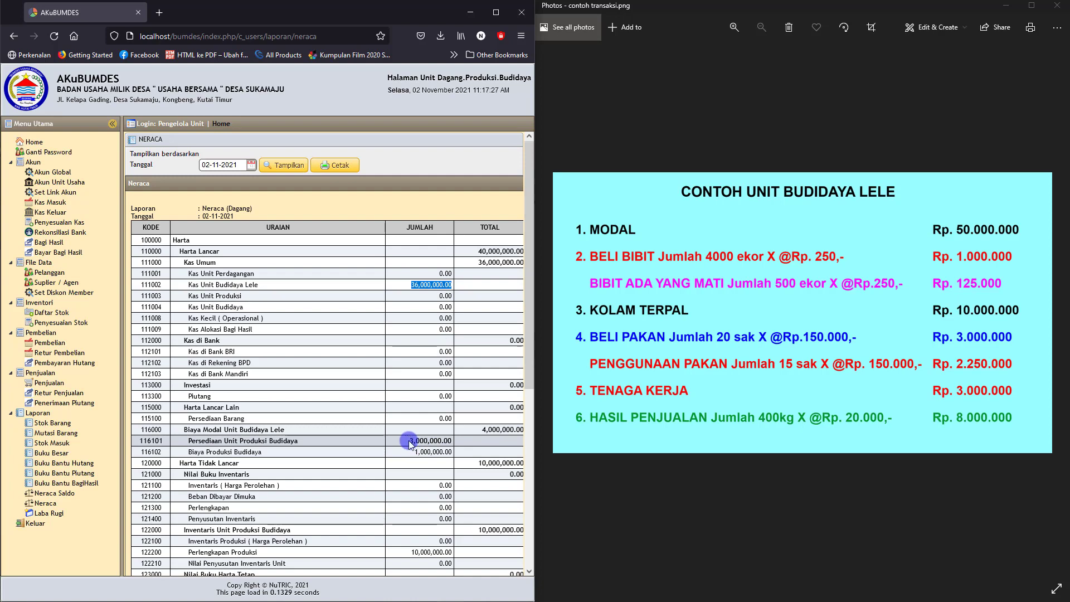
{"action": "left_click_drag", "start_coordinate": [409, 441], "coordinate": [453, 443]}
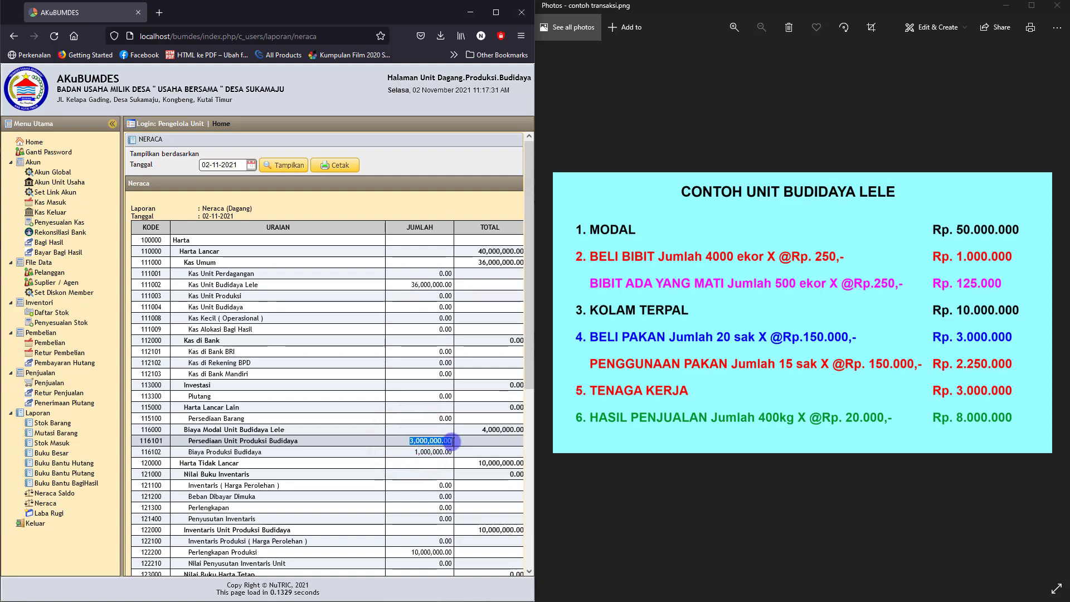
{"action": "scroll", "coordinate": [451, 443], "scroll_direction": "down", "scroll_amount": 3}
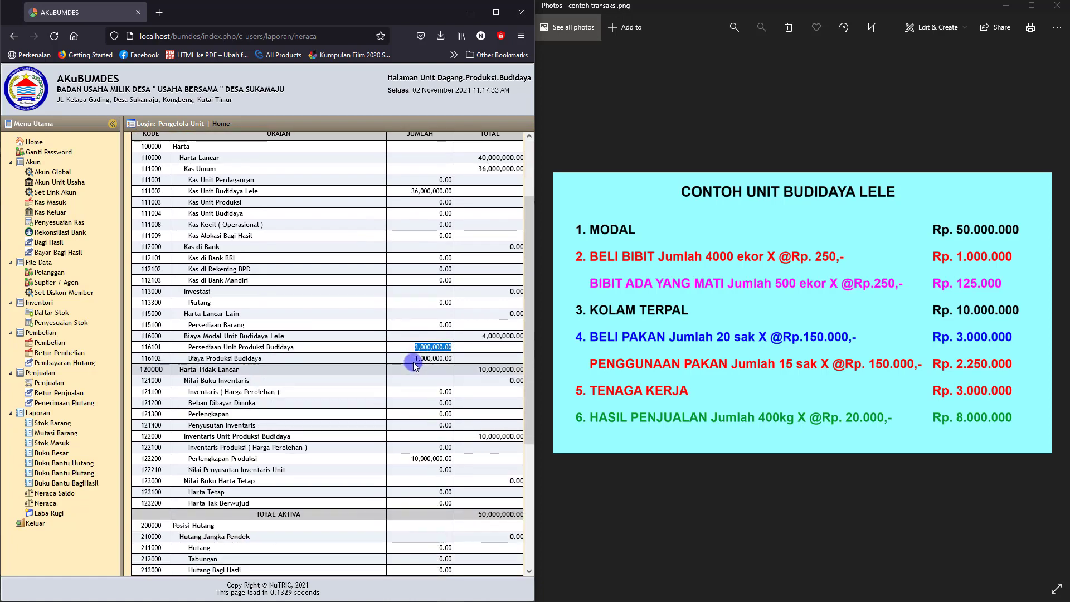
{"action": "left_click_drag", "start_coordinate": [413, 359], "coordinate": [450, 360]}
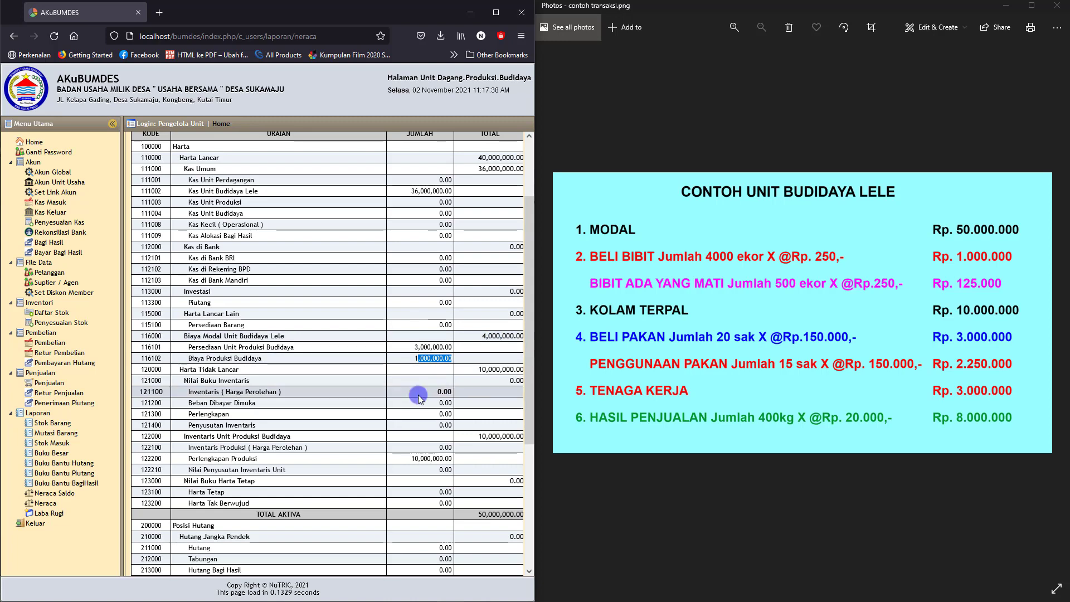
{"action": "left_click_drag", "start_coordinate": [402, 458], "coordinate": [450, 461]}
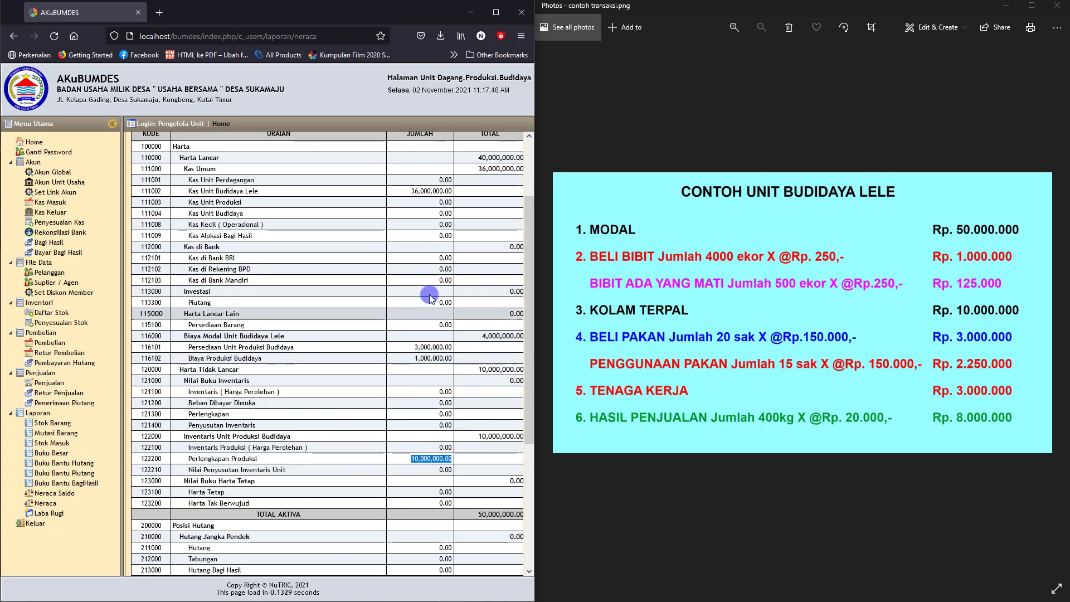
{"action": "left_click", "coordinate": [401, 191]}
{"action": "left_click", "coordinate": [402, 350]}
{"action": "left_click_drag", "start_coordinate": [426, 350], "coordinate": [447, 359]}
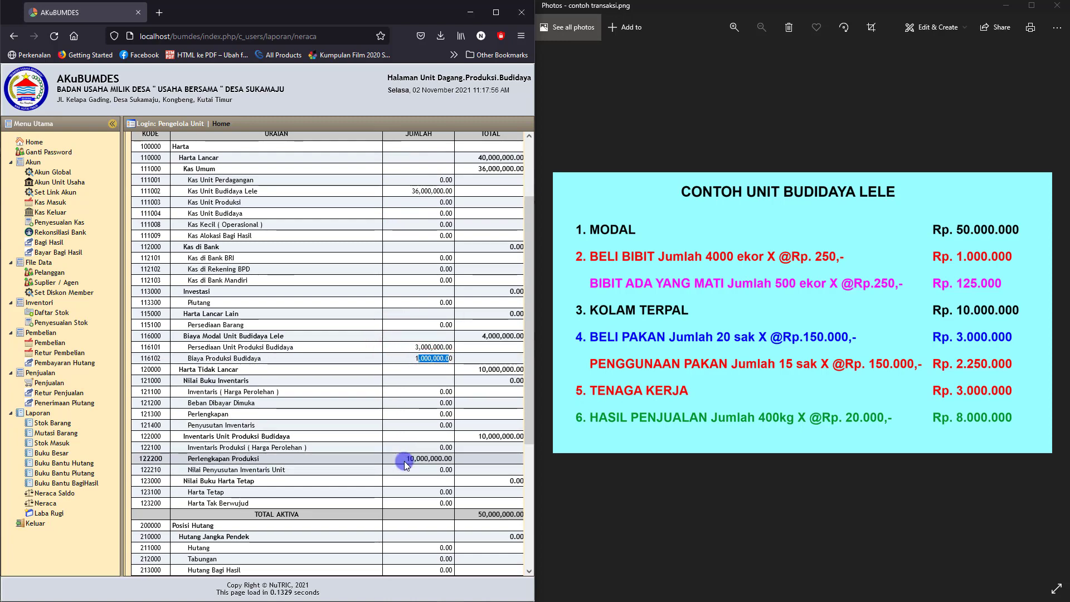
{"action": "left_click_drag", "start_coordinate": [402, 458], "coordinate": [452, 458]}
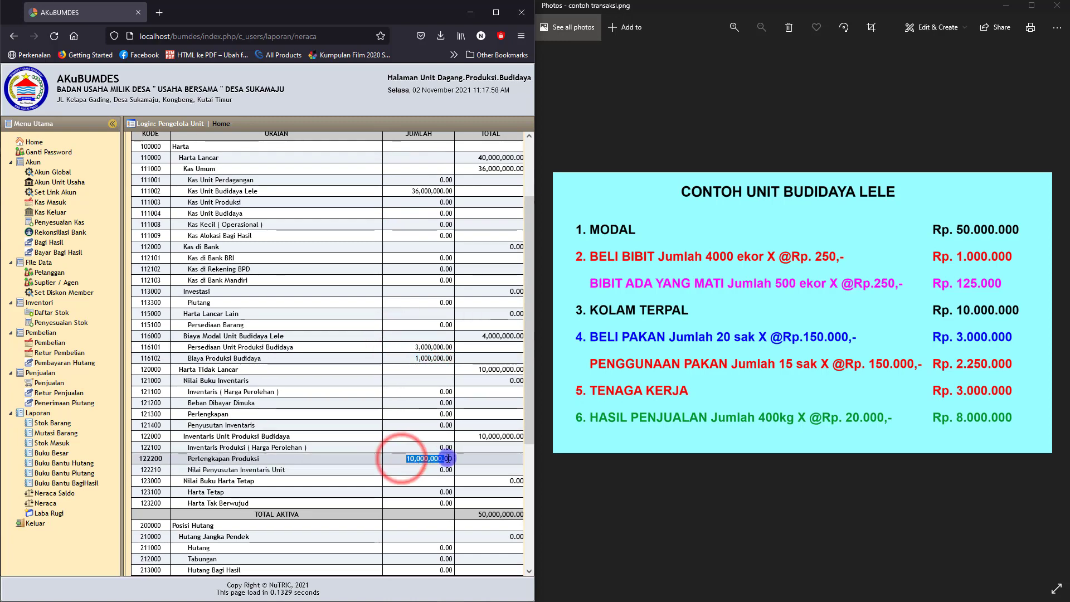
- Compare the Neraca's total assets with the Modal Unit Produksi dan Budidaya amount and recheck the production inventory
{"action": "left_click_drag", "start_coordinate": [477, 514], "coordinate": [513, 514]}
{"action": "scroll", "coordinate": [446, 334], "scroll_direction": "down", "scroll_amount": 5}
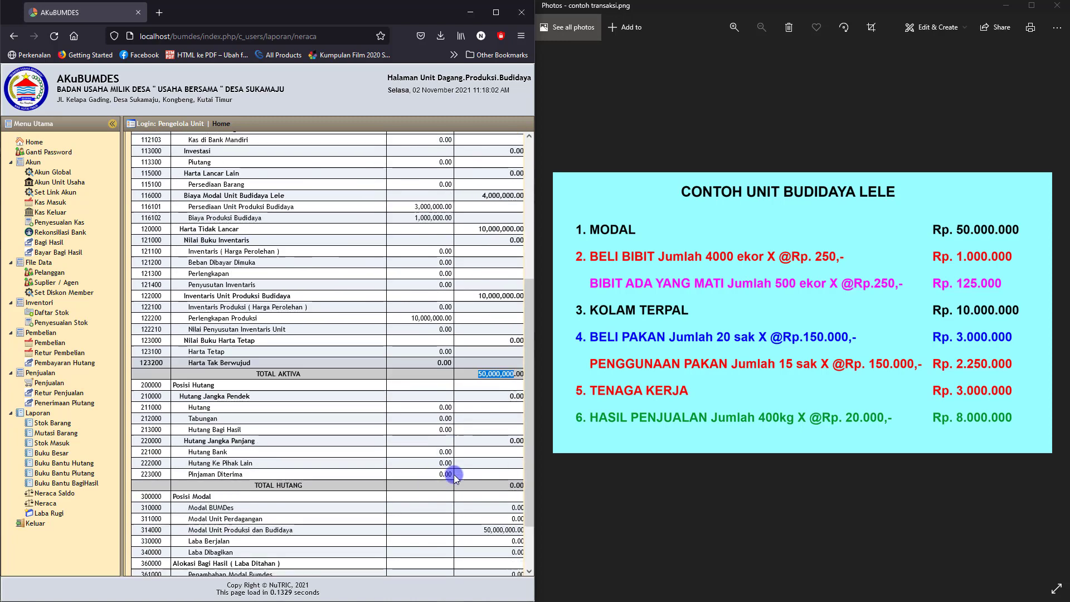
{"action": "scroll", "coordinate": [434, 290], "scroll_direction": "down", "scroll_amount": 3}
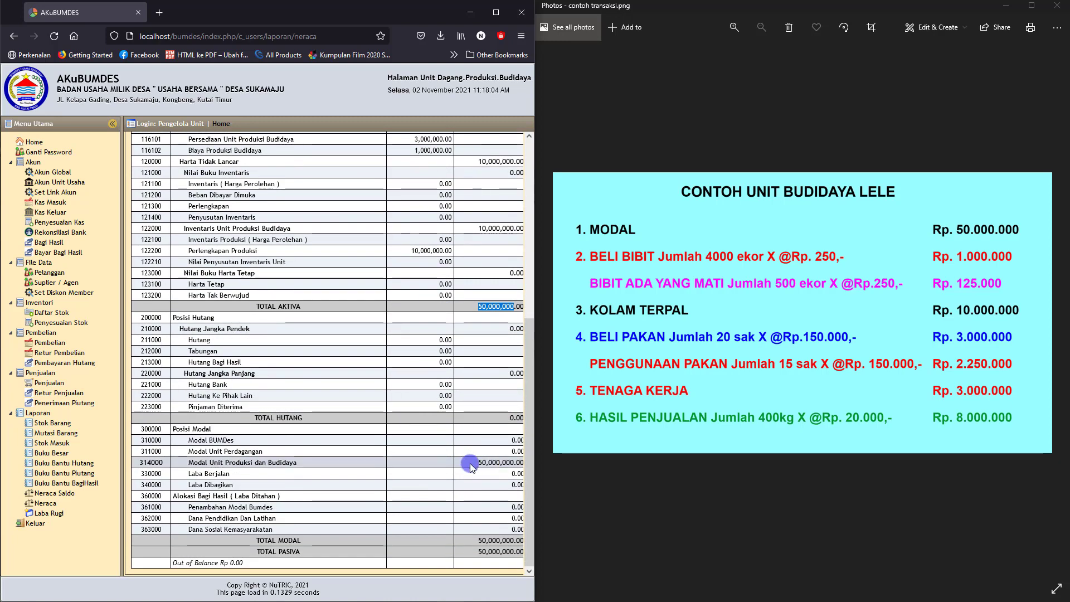
{"action": "left_click_drag", "start_coordinate": [472, 466], "coordinate": [526, 464]}
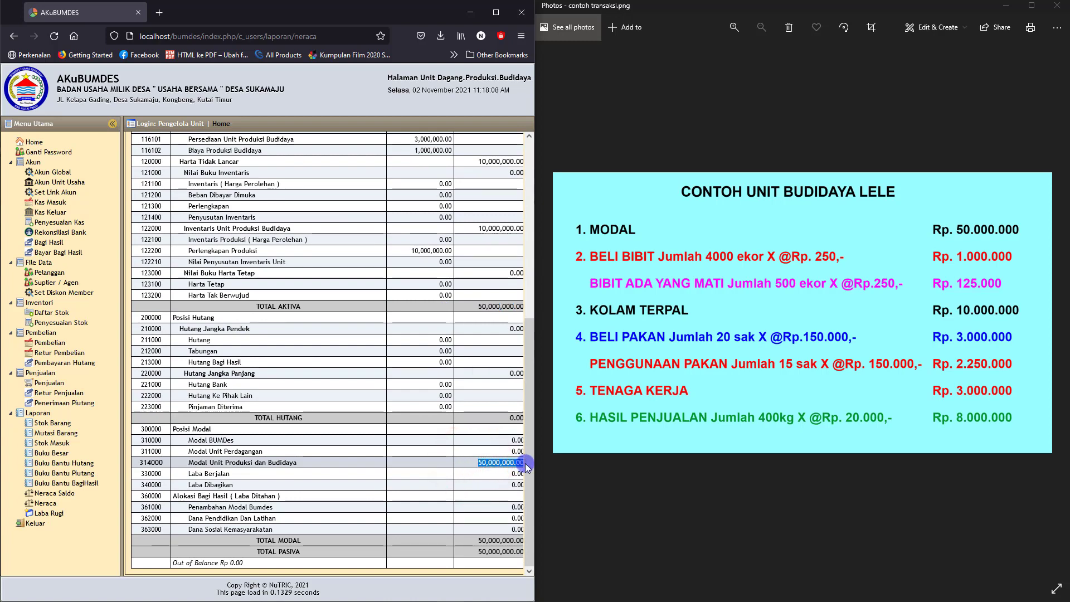
{"action": "left_click_drag", "start_coordinate": [475, 462], "coordinate": [504, 472]}
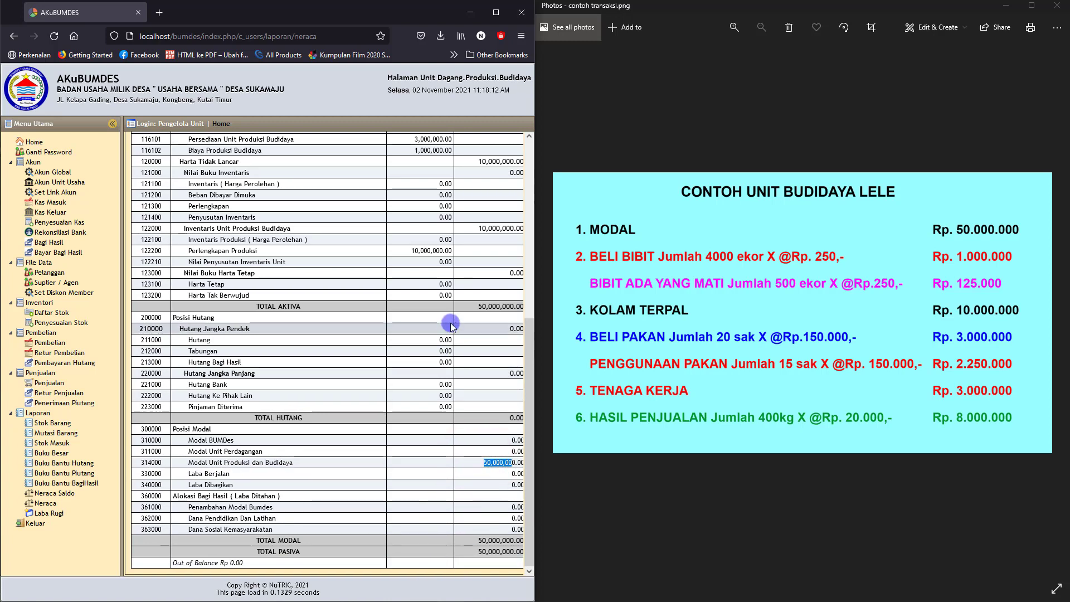
{"action": "scroll", "coordinate": [464, 293], "scroll_direction": "up", "scroll_amount": 3}
{"action": "double_click", "coordinate": [410, 233]}
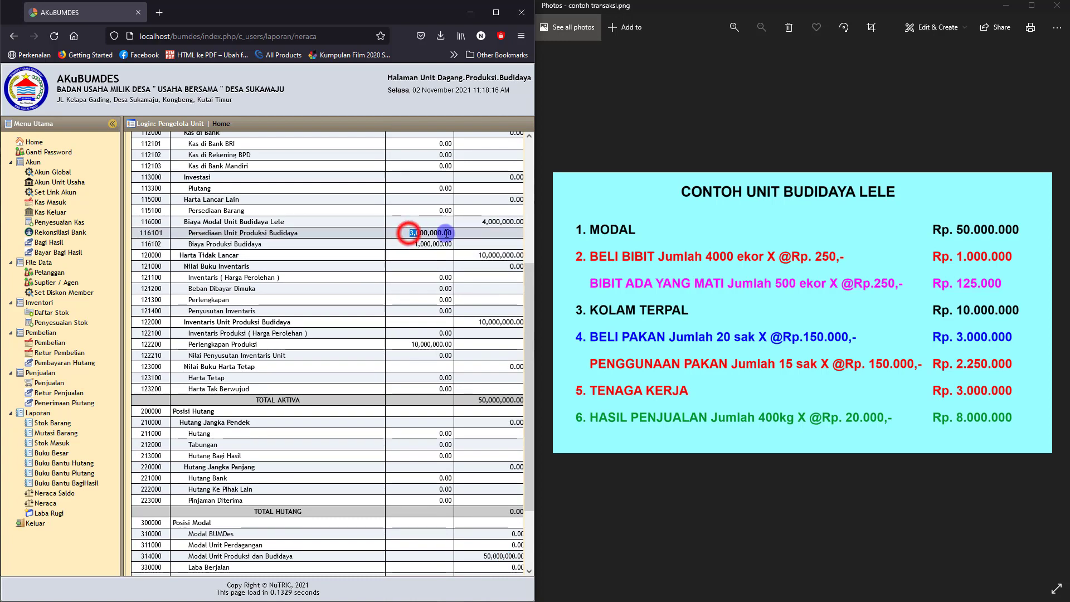
- Check the Biaya Produksi Budidaya and Perlengkapan Produksi amounts in the Neraca
{"action": "double_click", "coordinate": [408, 244]}
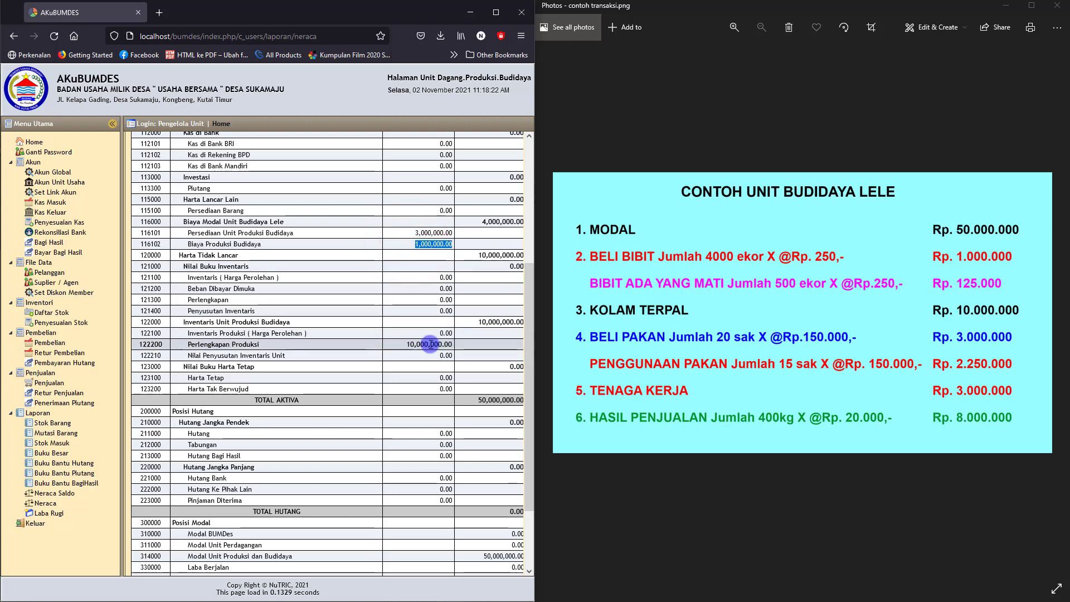
{"action": "double_click", "coordinate": [403, 345]}
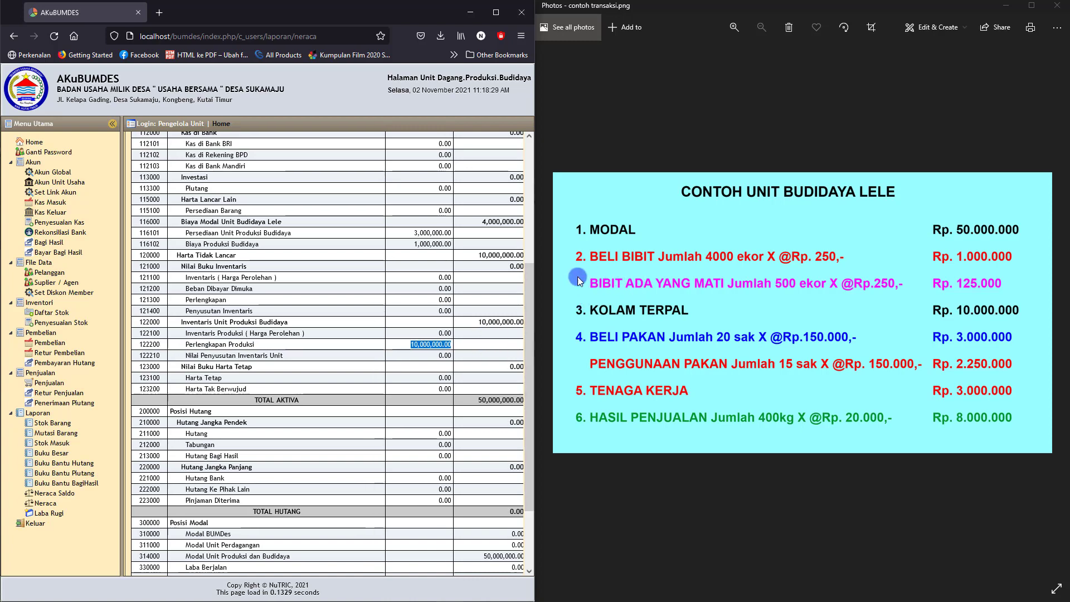
- Start a new Penyesuaian Kas journal entry dated 02-11-2021
{"action": "left_click", "coordinate": [51, 224]}
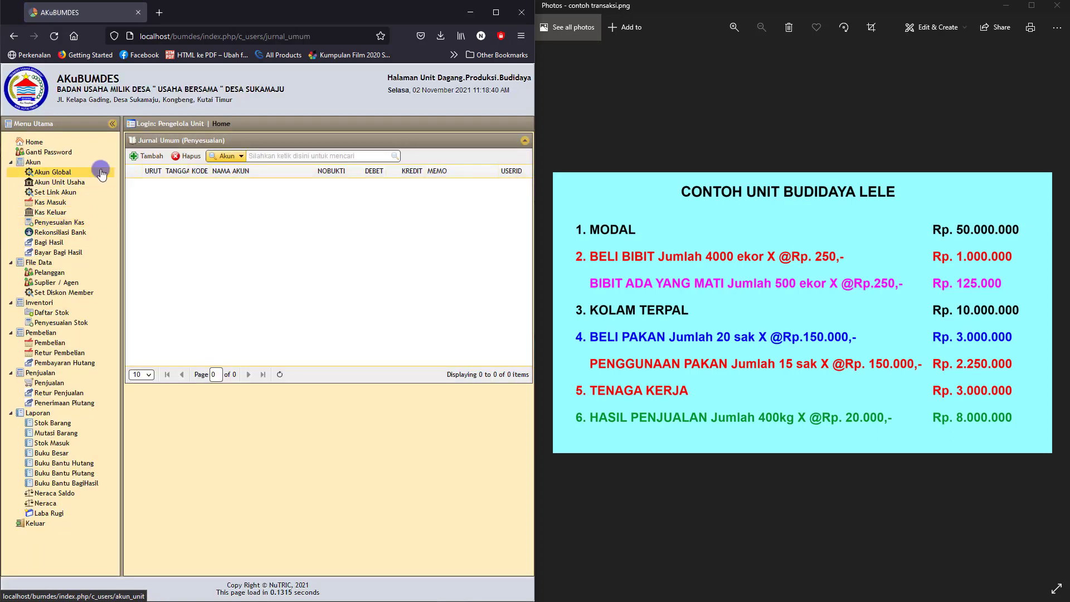
{"action": "left_click", "coordinate": [152, 158]}
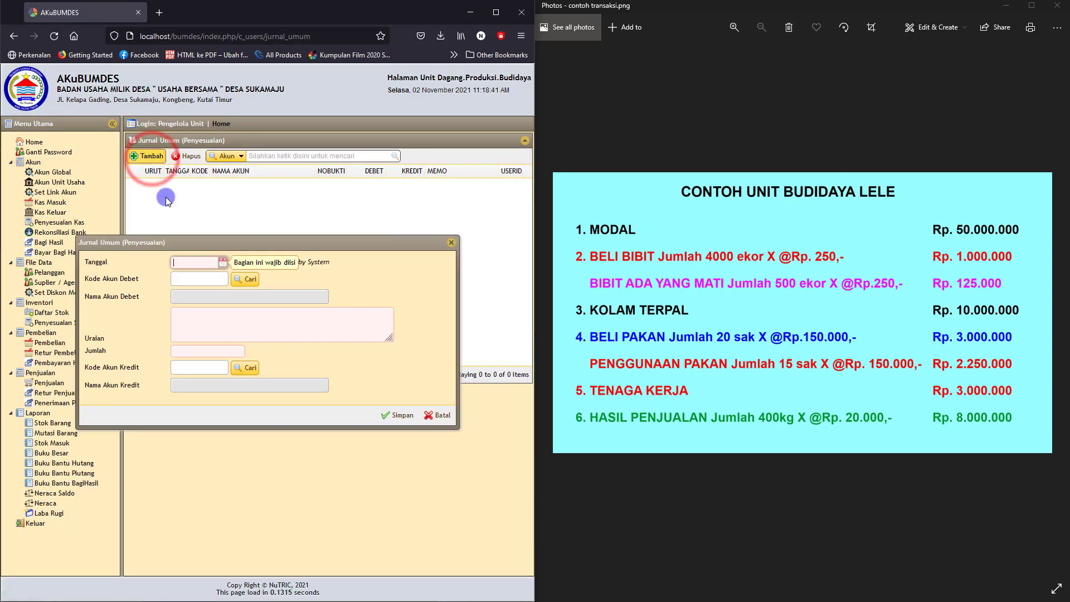
{"action": "left_click", "coordinate": [223, 261]}
{"action": "left_click", "coordinate": [206, 302]}
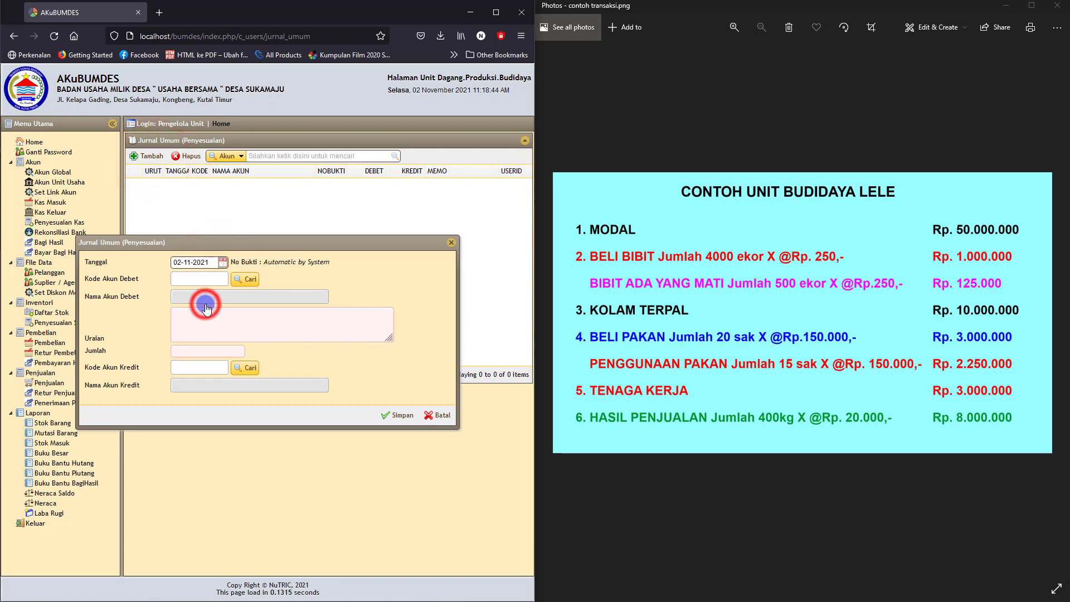
- Find the expense accounts with "beban" and set the debit account to 621000 Beban Biaya Produksi
{"action": "left_click", "coordinate": [249, 282]}
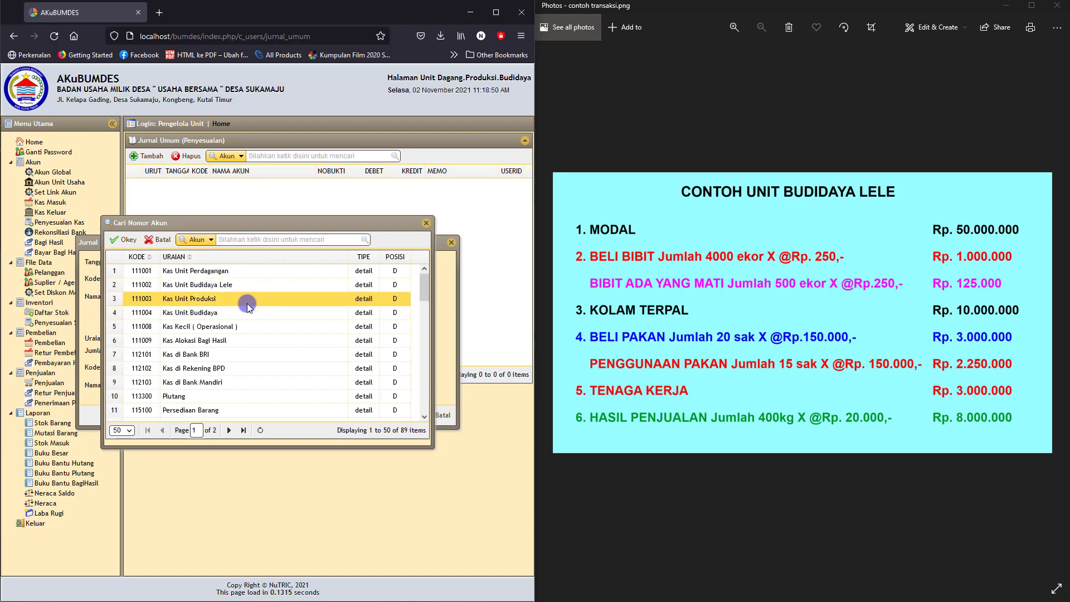
{"action": "scroll", "coordinate": [248, 309], "scroll_direction": "down", "scroll_amount": 3}
{"action": "scroll", "coordinate": [248, 308], "scroll_direction": "down", "scroll_amount": 5}
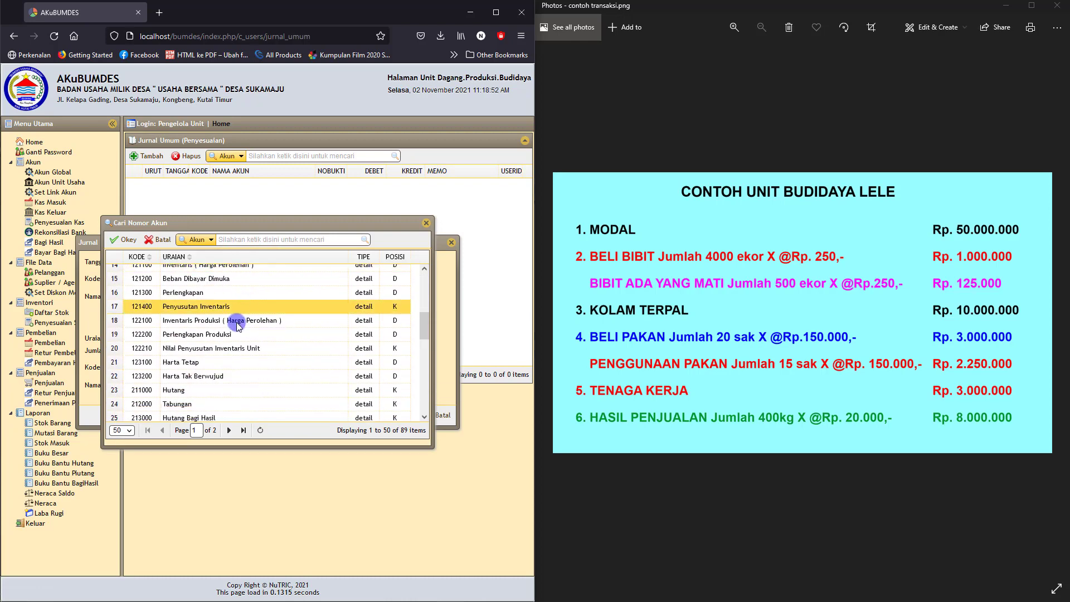
{"action": "left_click", "coordinate": [230, 239]}
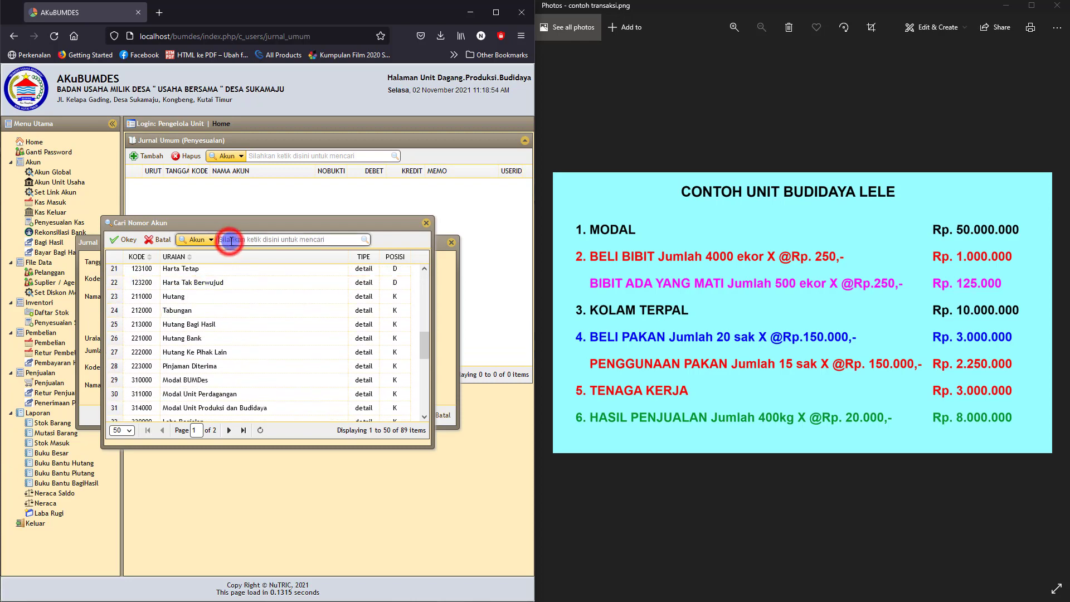
{"action": "type", "text": "beban"}
{"action": "left_click", "coordinate": [364, 239]}
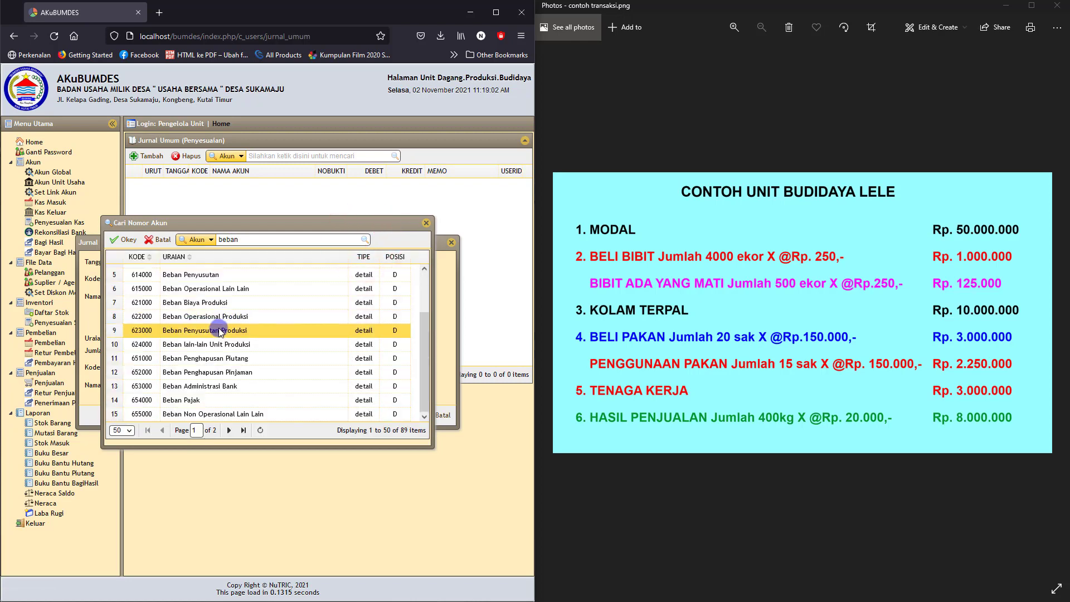
{"action": "left_click", "coordinate": [195, 304]}
{"action": "left_click", "coordinate": [128, 241]}
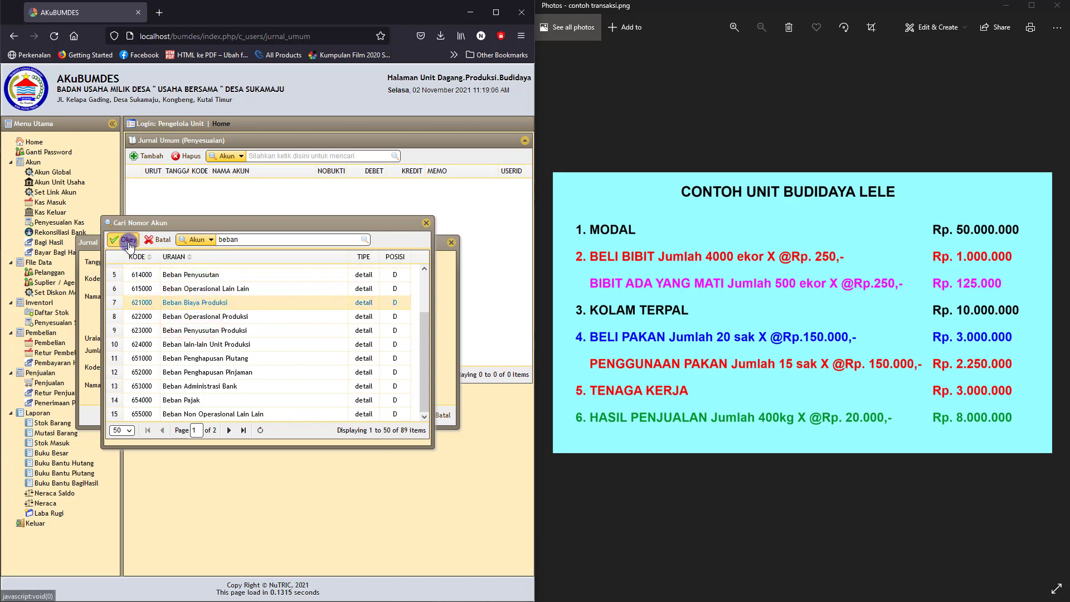
{"action": "left_click", "coordinate": [191, 322]}
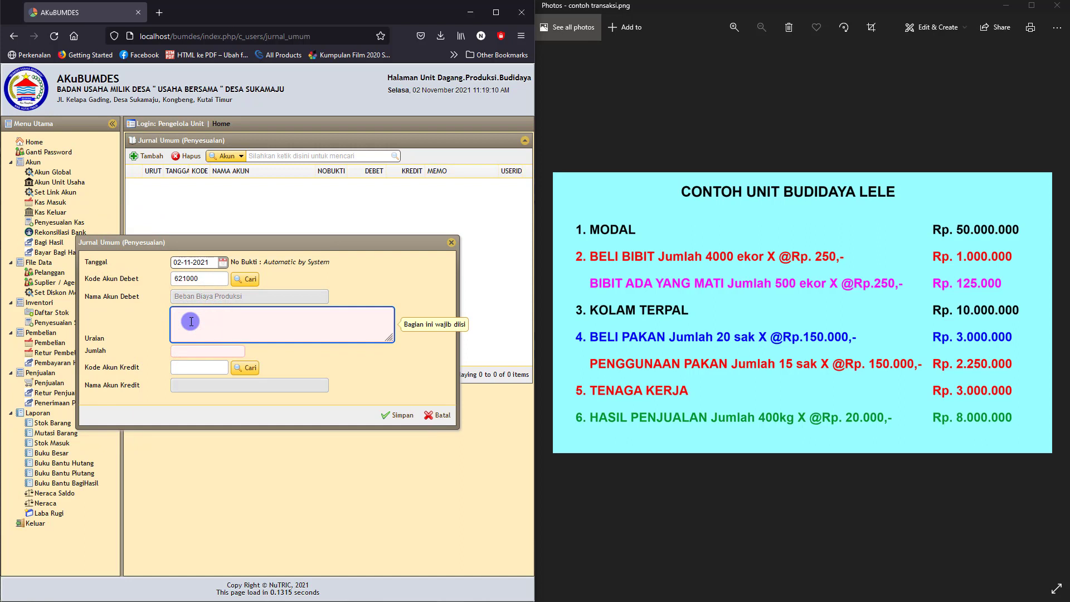
{"action": "type", "text": "kem"}
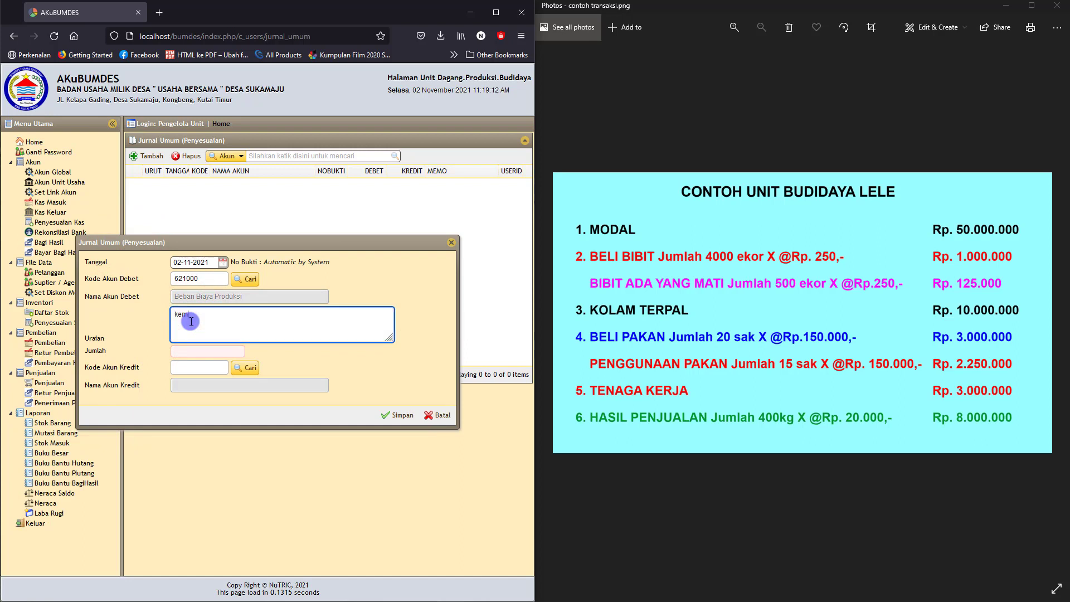
{"action": "key", "text": "BackSpace"}
{"action": "type", "text": "bi"}
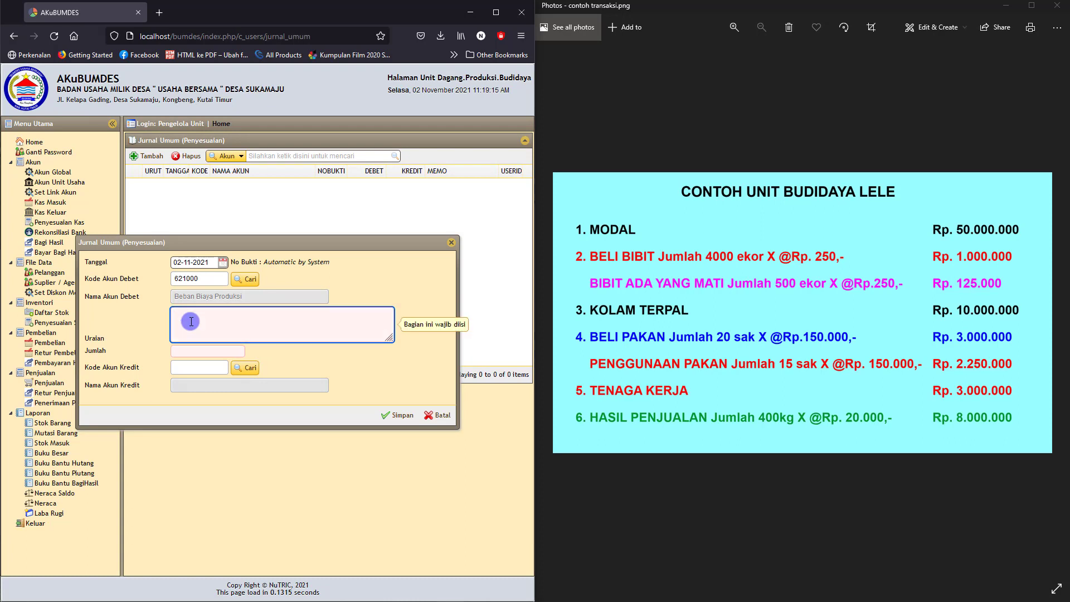
{"action": "type", "text": "jumlah bibit mati 500 ekor x @250"}
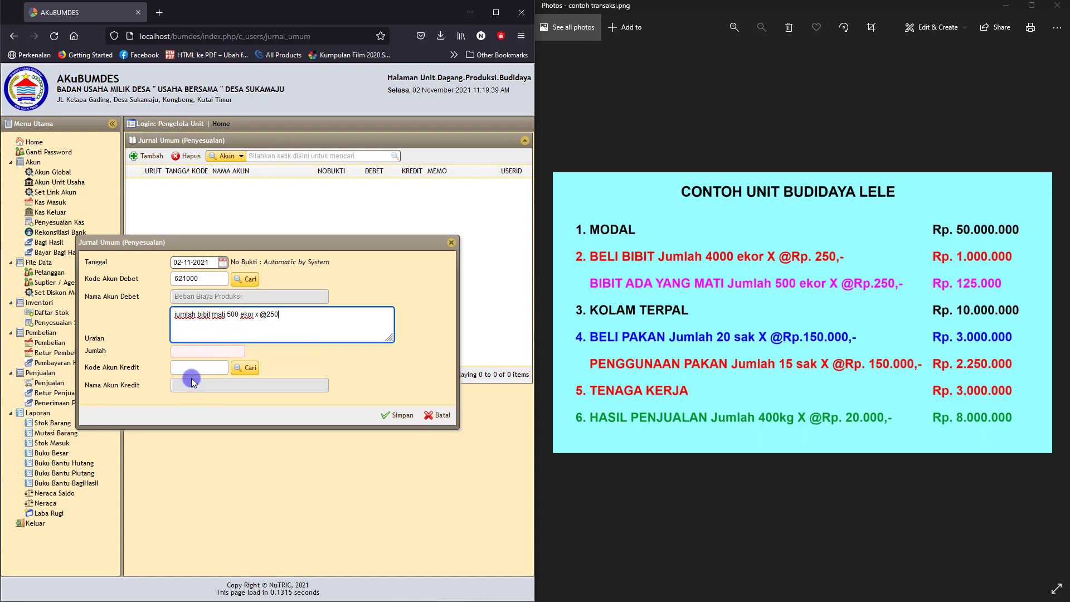
{"action": "left_click", "coordinate": [184, 353]}
{"action": "type", "text": "125"}
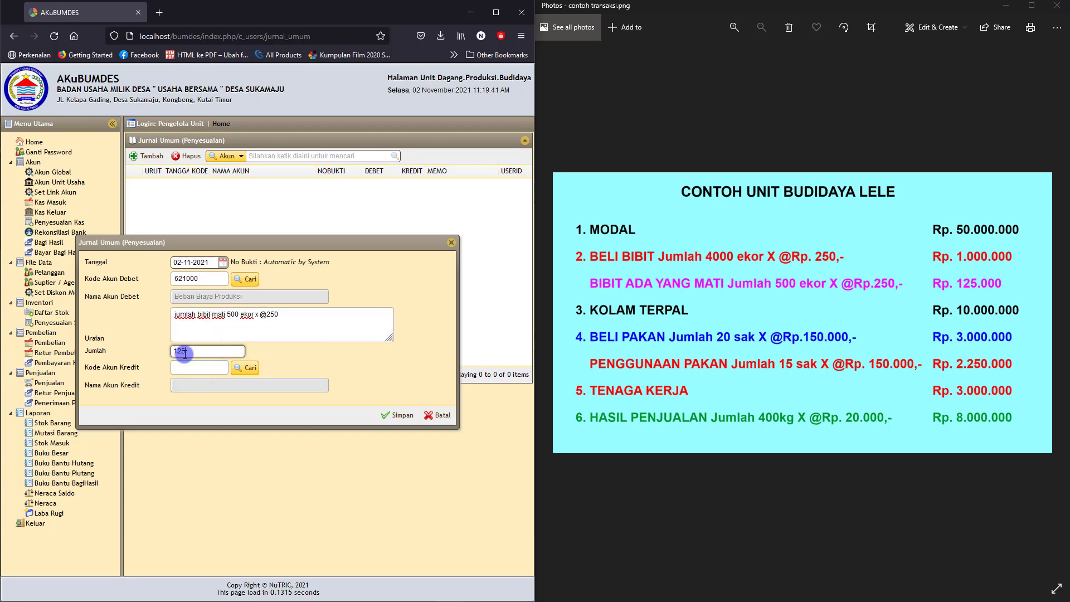
- Set the credit account to 116102 Biaya Produksi Budidaya and save the adjusting entry
{"action": "left_click", "coordinate": [248, 367]}
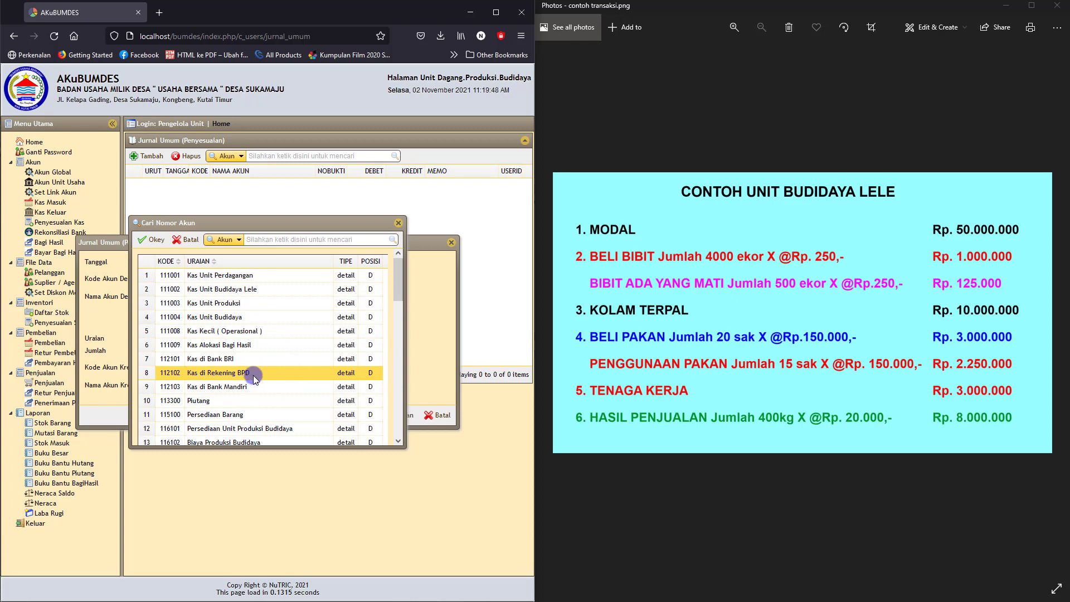
{"action": "scroll", "coordinate": [253, 367], "scroll_direction": "down", "scroll_amount": 3}
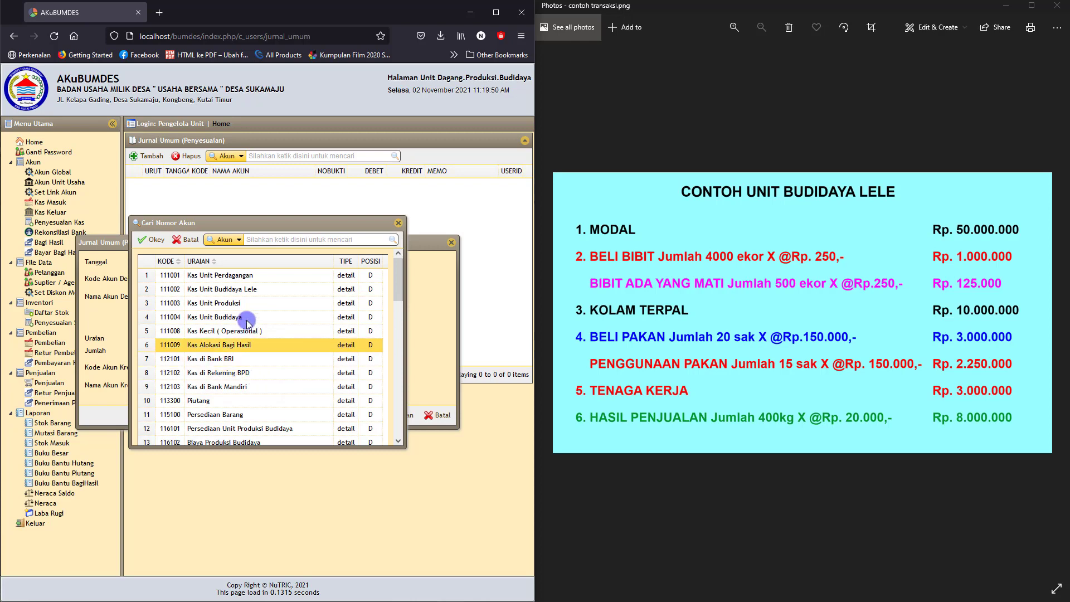
{"action": "left_click", "coordinate": [221, 396]}
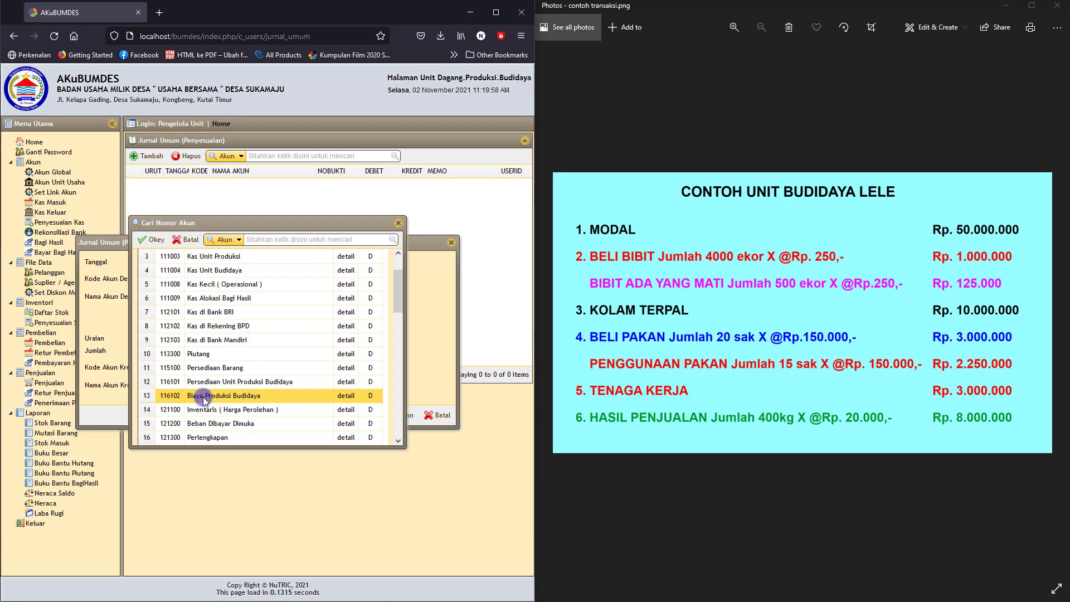
{"action": "left_click", "coordinate": [203, 398]}
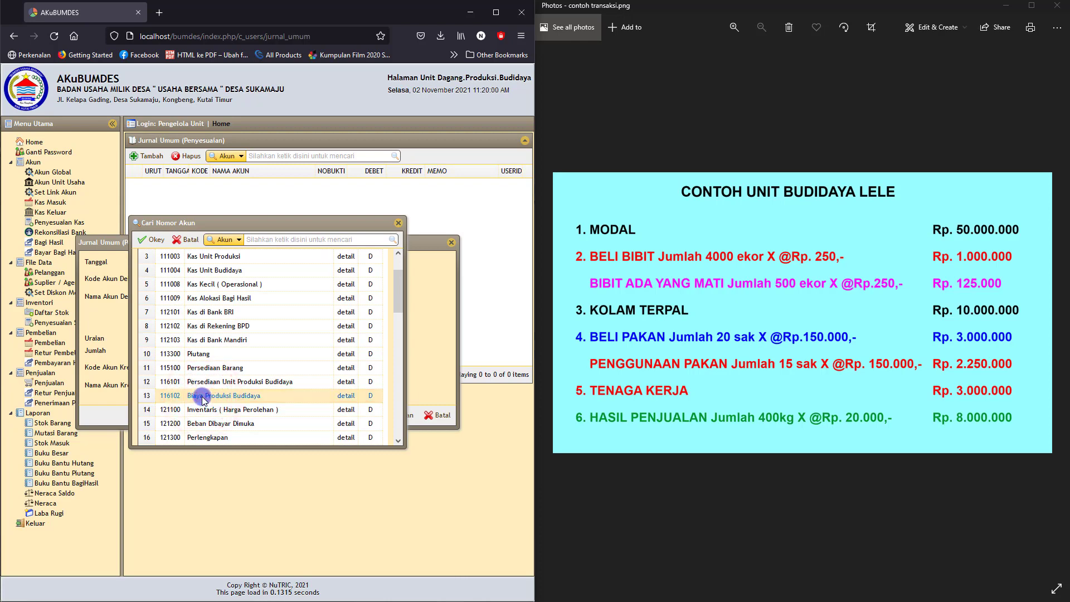
{"action": "left_click", "coordinate": [152, 239]}
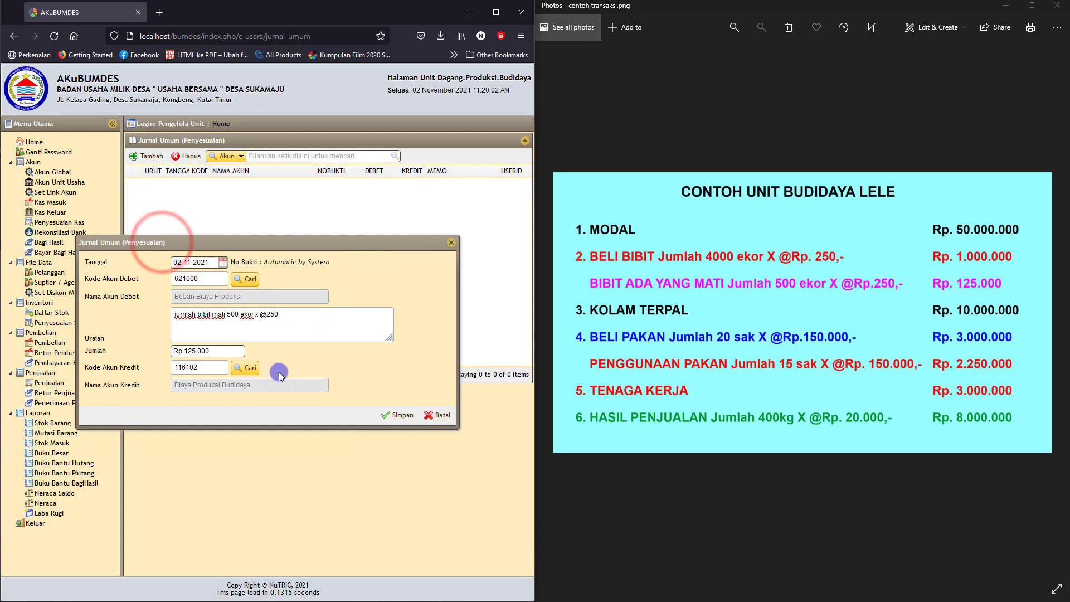
{"action": "left_click", "coordinate": [401, 419]}
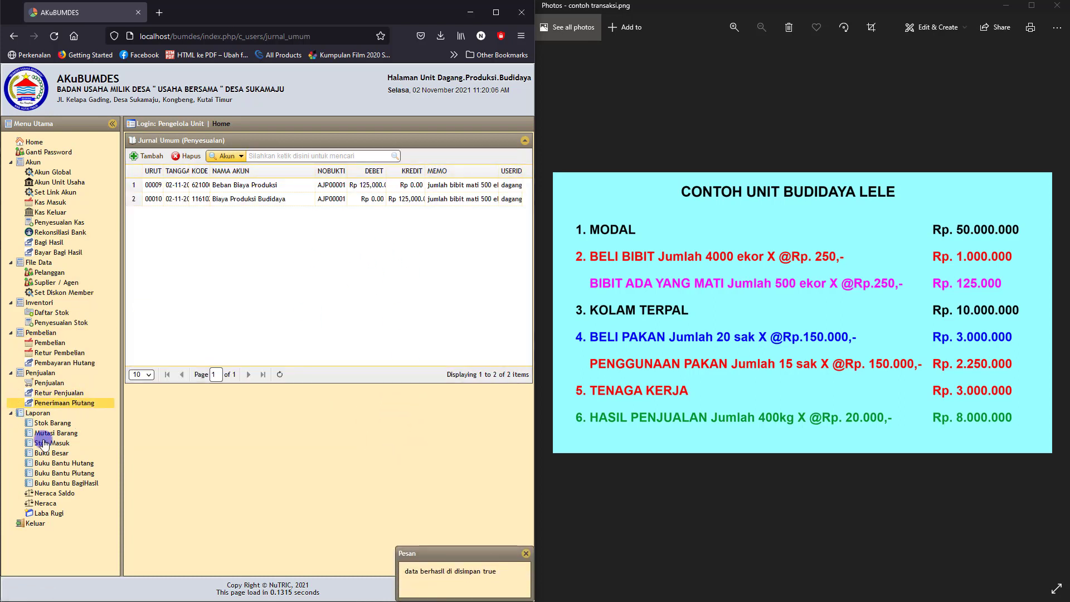
- Display the Neraca report for 02-11-2021 again
{"action": "left_click", "coordinate": [45, 503]}
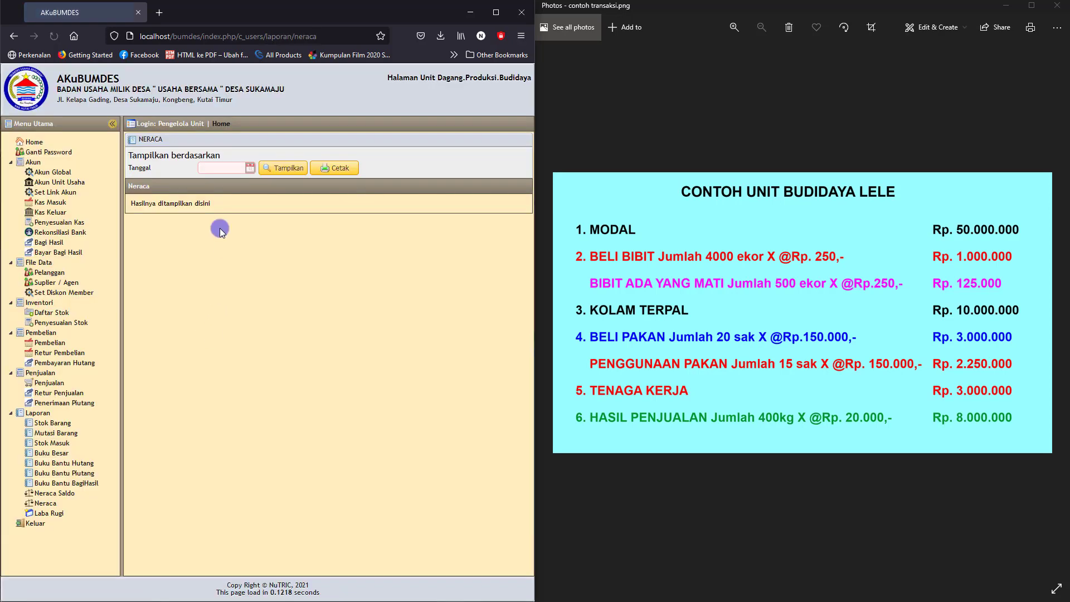
{"action": "left_click", "coordinate": [250, 167]}
{"action": "left_click", "coordinate": [233, 208]}
{"action": "left_click", "coordinate": [282, 167]}
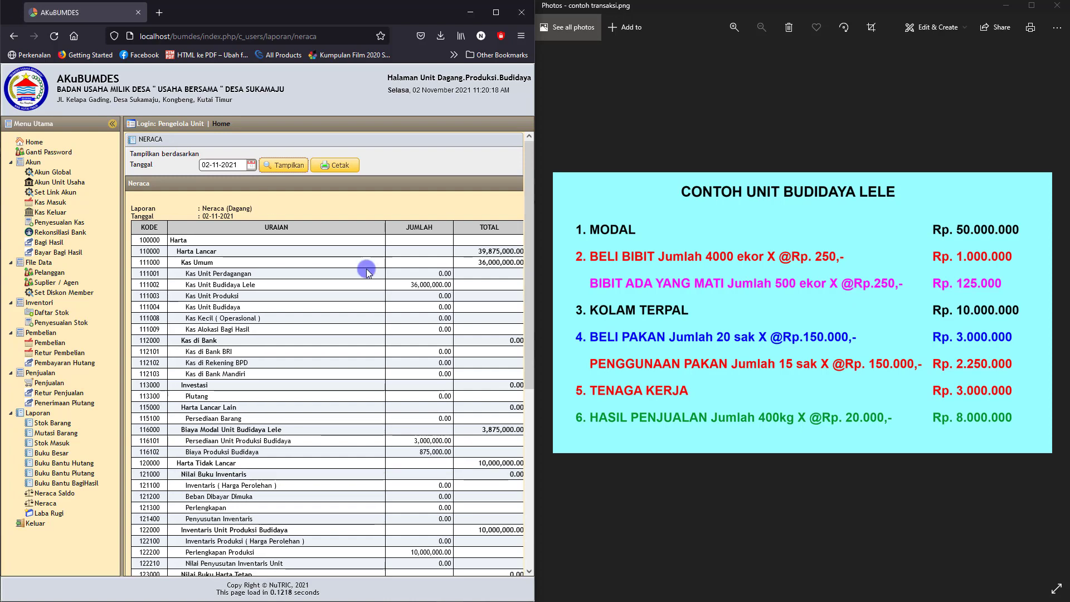
- Compare the Neraca's Biaya Produksi Budidaya amount with Laba Berjalan to see the effect of the dead-seed adjustment
{"action": "left_click_drag", "start_coordinate": [412, 451], "coordinate": [466, 452]}
{"action": "scroll", "coordinate": [466, 452], "scroll_direction": "down", "scroll_amount": 5}
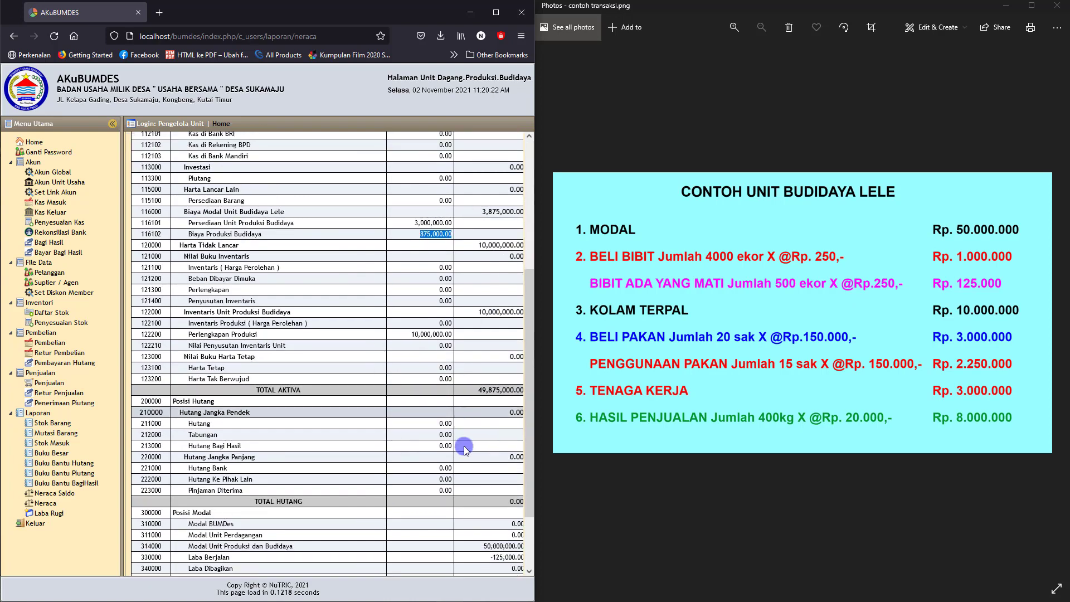
{"action": "left_click_drag", "start_coordinate": [480, 494], "coordinate": [523, 494]}
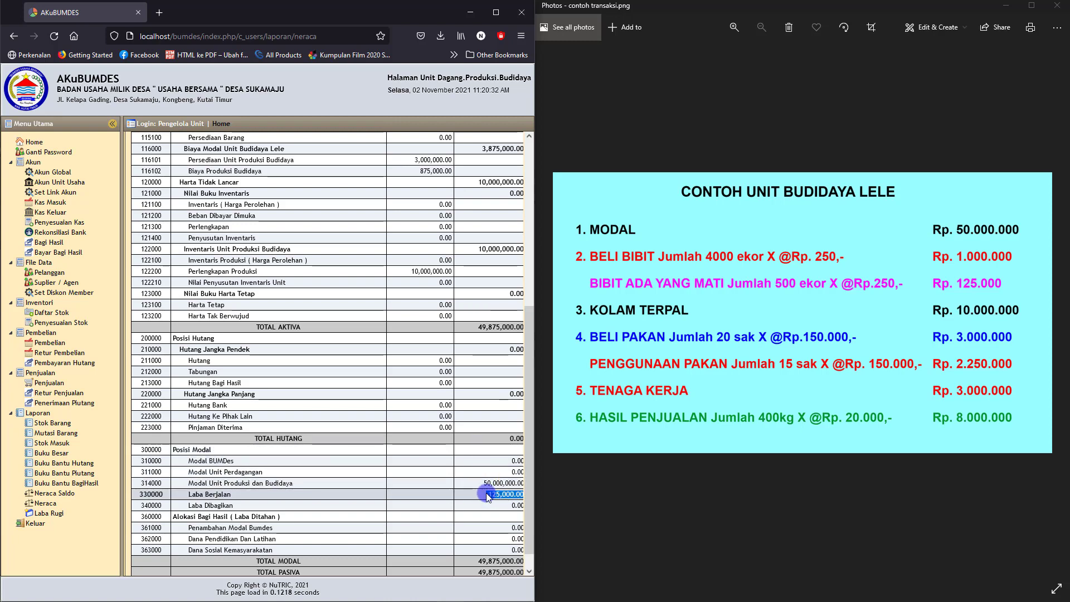
{"action": "left_click_drag", "start_coordinate": [486, 493], "coordinate": [524, 491]}
{"action": "left_click_drag", "start_coordinate": [409, 170], "coordinate": [456, 179]}
{"action": "left_click_drag", "start_coordinate": [474, 493], "coordinate": [524, 494]}
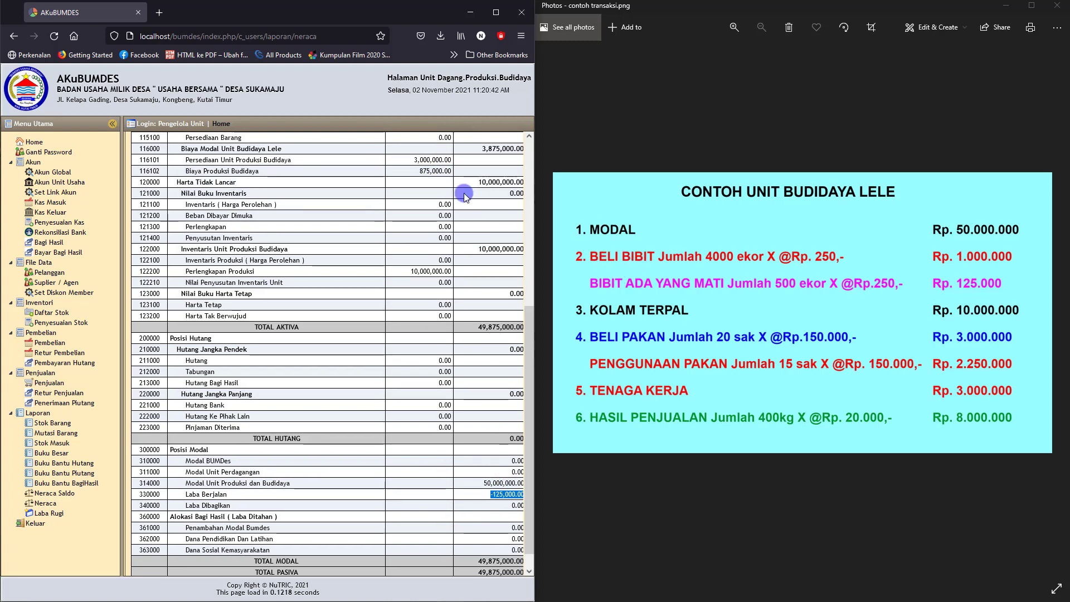
{"action": "left_click", "coordinate": [483, 493]}
{"action": "double_click", "coordinate": [496, 494]}
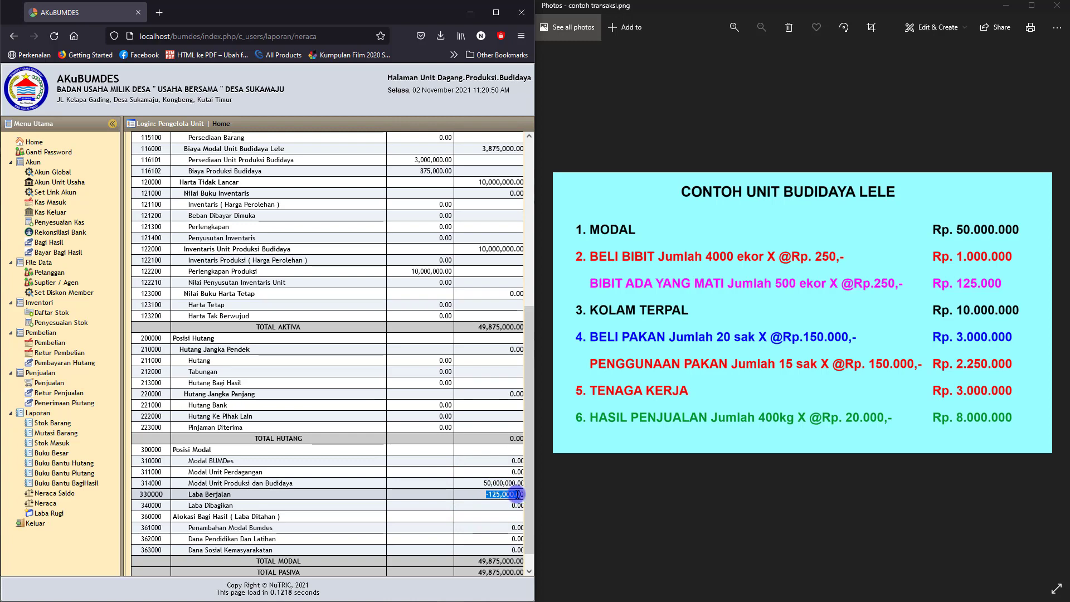
{"action": "double_click", "coordinate": [414, 170]}
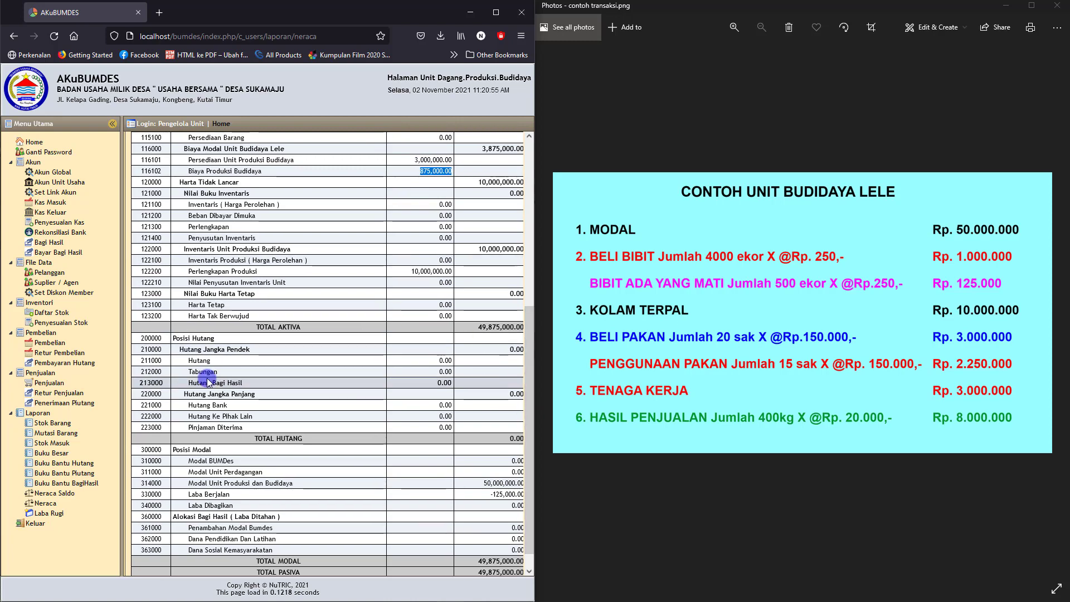
{"action": "scroll", "coordinate": [216, 372], "scroll_direction": "up", "scroll_amount": 5}
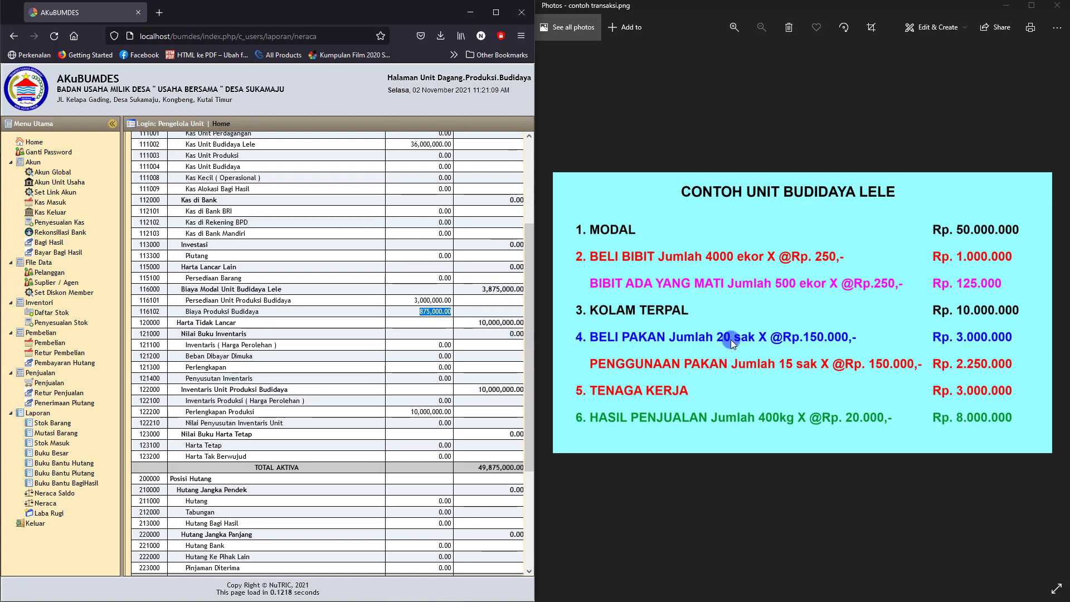
- Start a new Kas Keluar entry dated 02-11-2021, credited to 111002 Kas Unit Budidaya Lele
{"action": "left_click", "coordinate": [47, 212]}
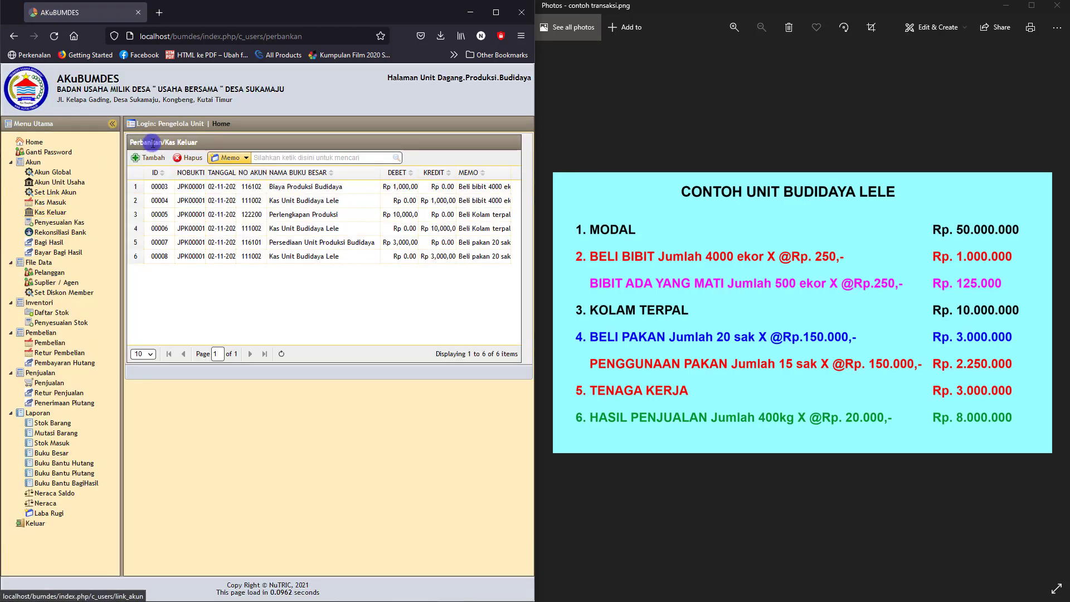
{"action": "left_click", "coordinate": [149, 157]}
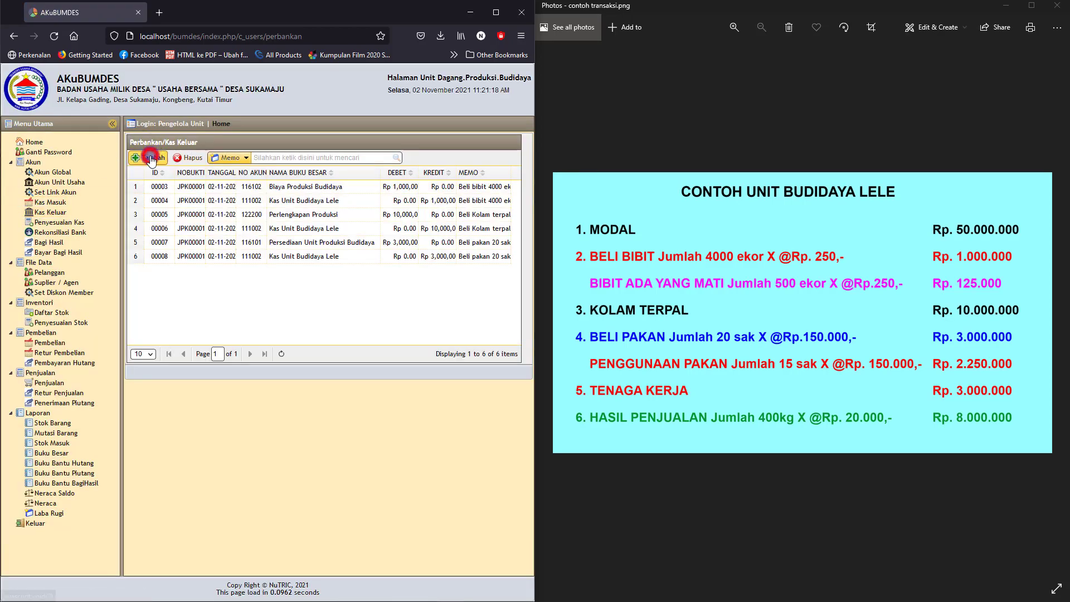
{"action": "left_click", "coordinate": [164, 245]}
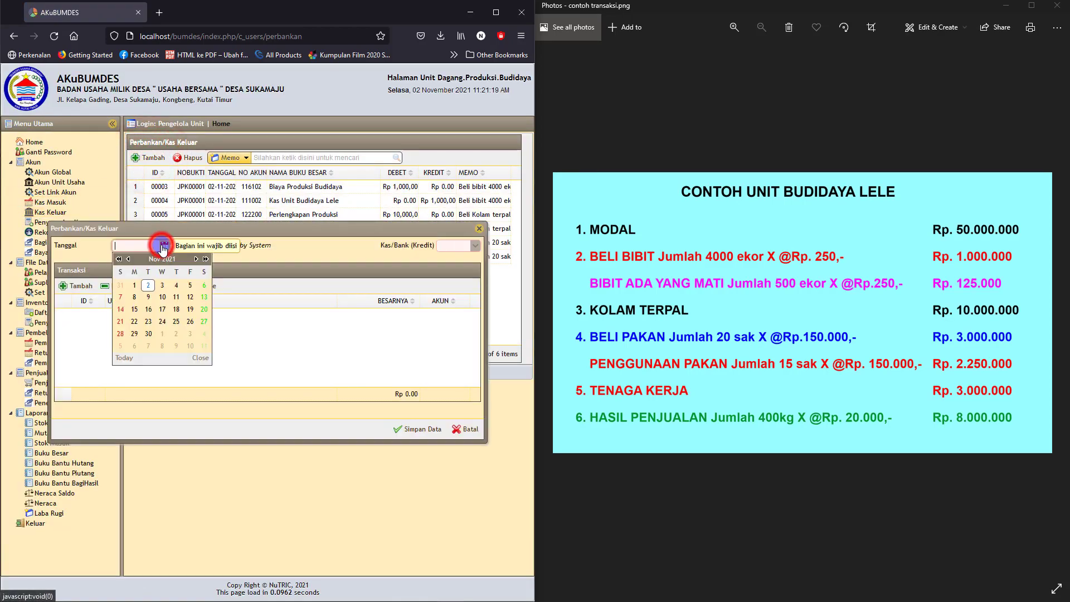
{"action": "left_click", "coordinate": [148, 281]}
{"action": "left_click", "coordinate": [473, 246]}
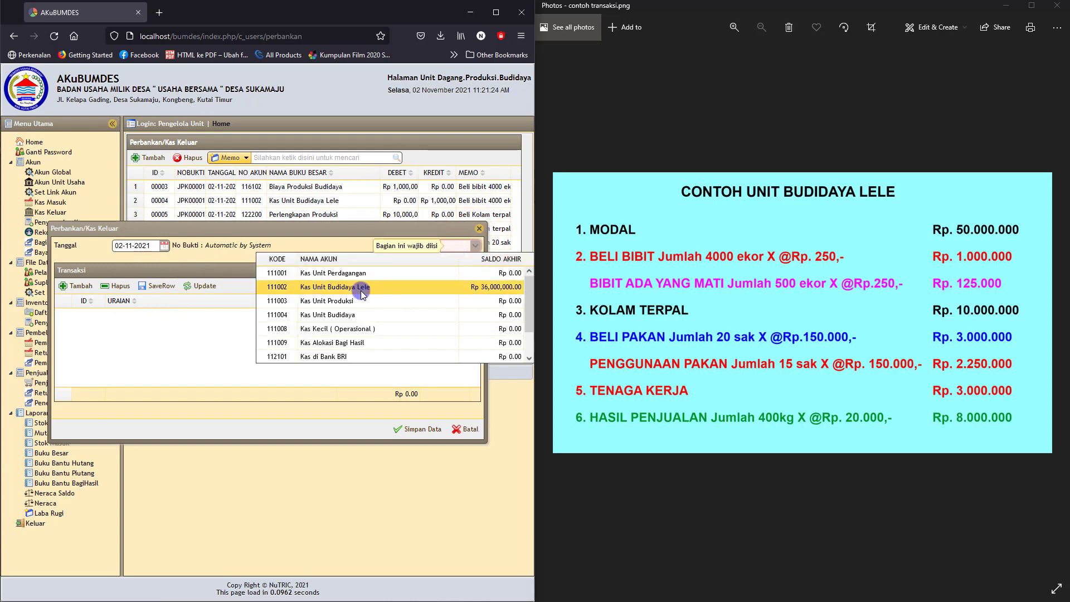
{"action": "left_click", "coordinate": [332, 287]}
- Add a transaction row to the cash-out entry and choose 621000 Beban Biaya Produksi as its account
{"action": "left_click", "coordinate": [76, 288]}
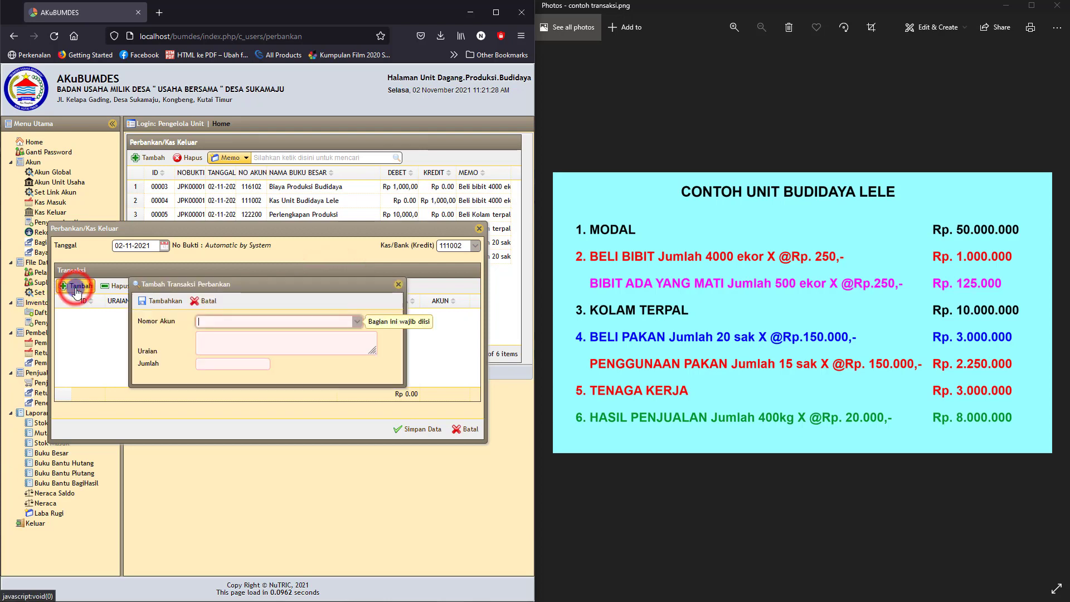
{"action": "left_click", "coordinate": [208, 322]}
{"action": "type", "text": "beban"}
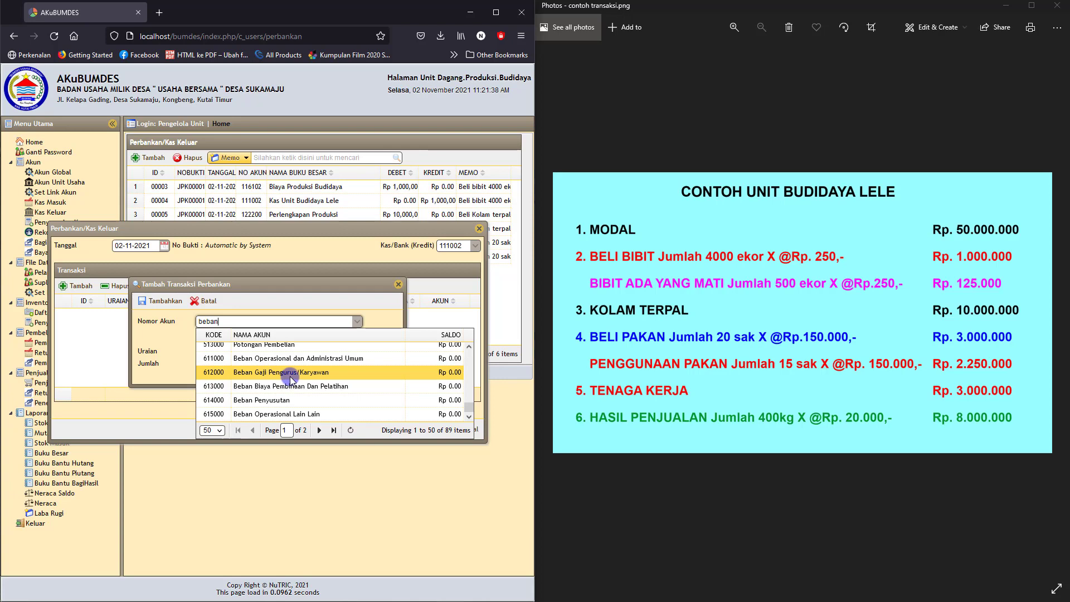
{"action": "scroll", "coordinate": [289, 376], "scroll_direction": "up", "scroll_amount": 2}
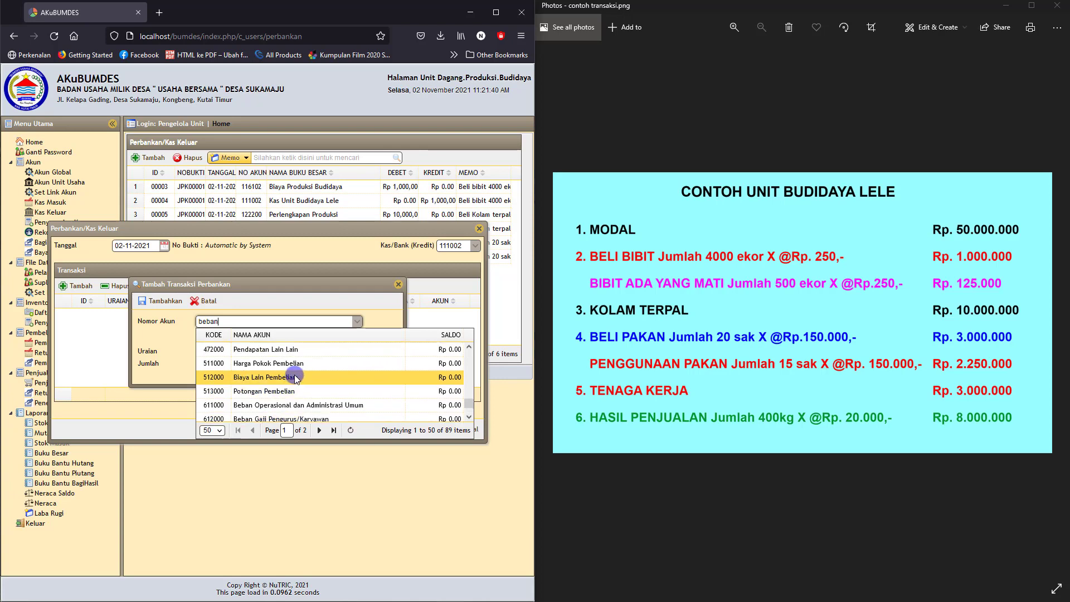
{"action": "scroll", "coordinate": [295, 378], "scroll_direction": "down", "scroll_amount": 3}
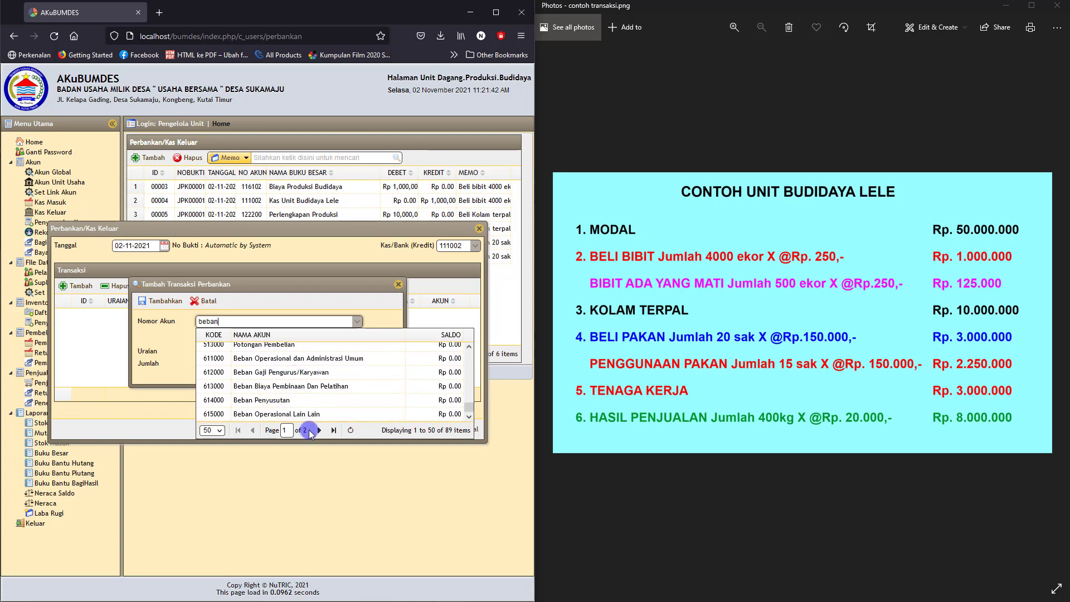
{"action": "left_click", "coordinate": [319, 429]}
{"action": "scroll", "coordinate": [325, 386], "scroll_direction": "up", "scroll_amount": 3}
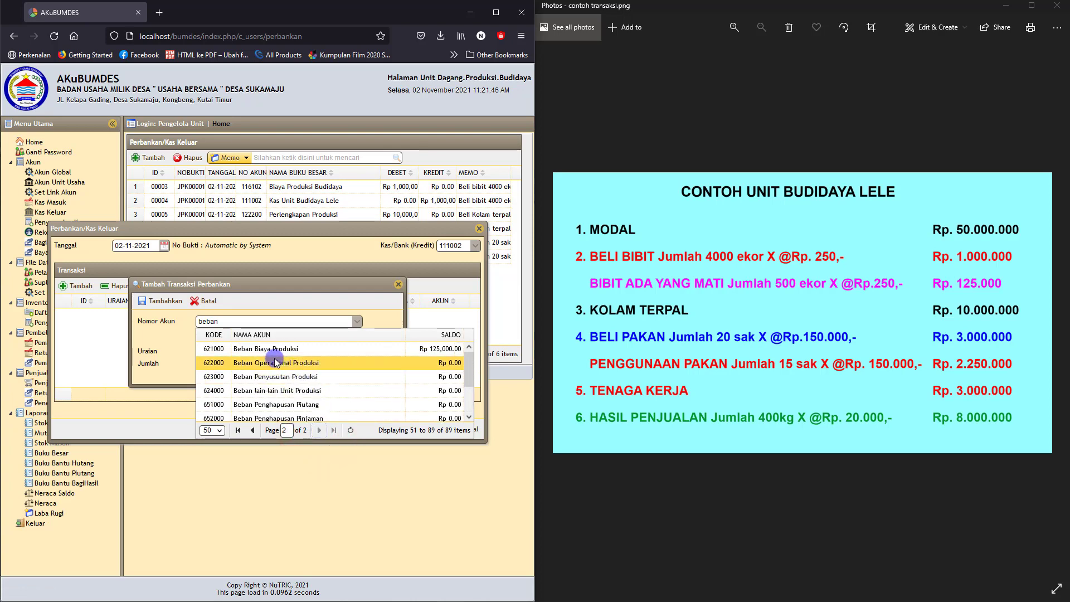
{"action": "left_click", "coordinate": [267, 349]}
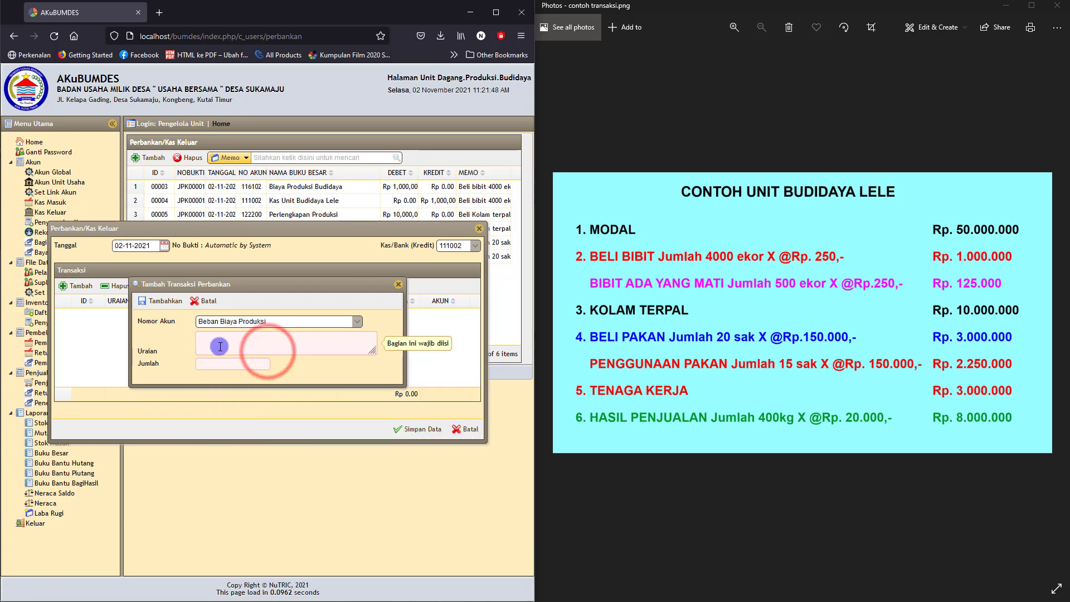
- Enter "bayar tenaga kolam" as the description of the transaction row
{"action": "left_click", "coordinate": [220, 346]}
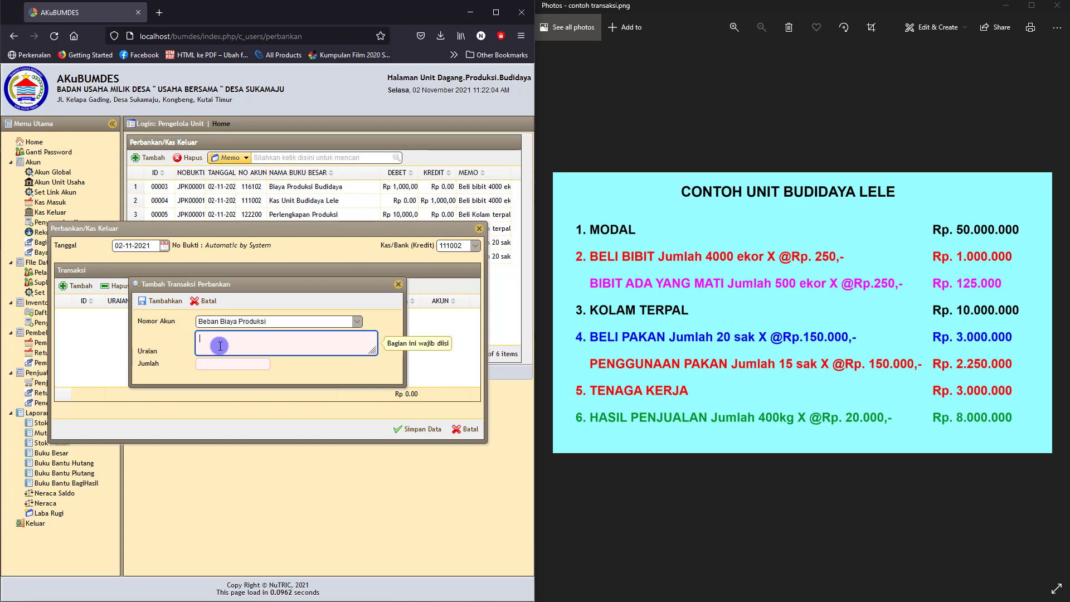
{"action": "left_click", "coordinate": [219, 344]}
{"action": "left_click", "coordinate": [283, 320]}
{"action": "left_click", "coordinate": [211, 342]}
{"action": "type", "text": "bay"}
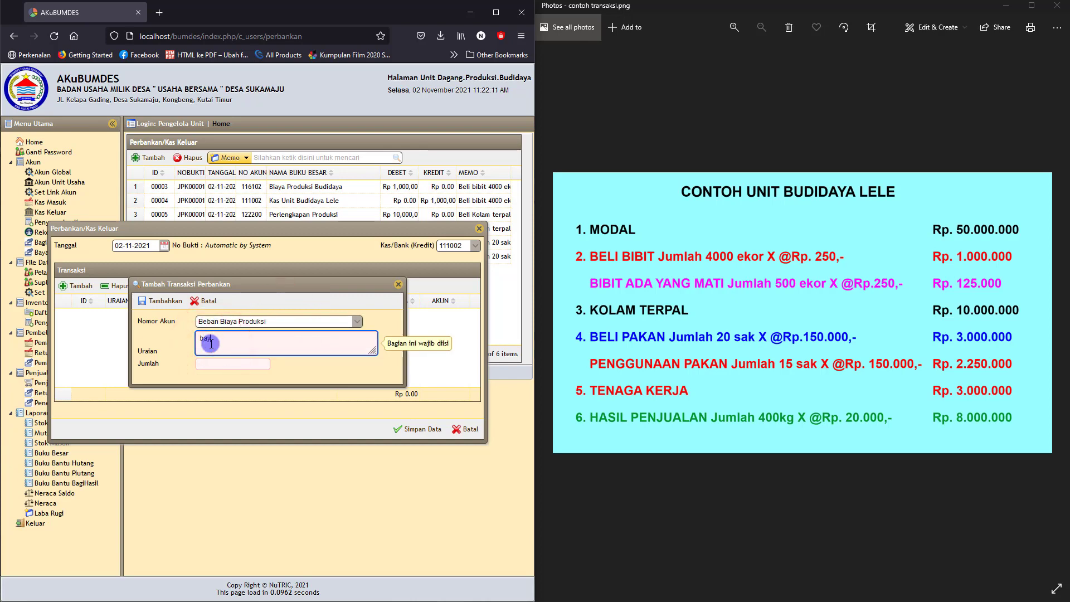
{"action": "type", "text": "ar"}
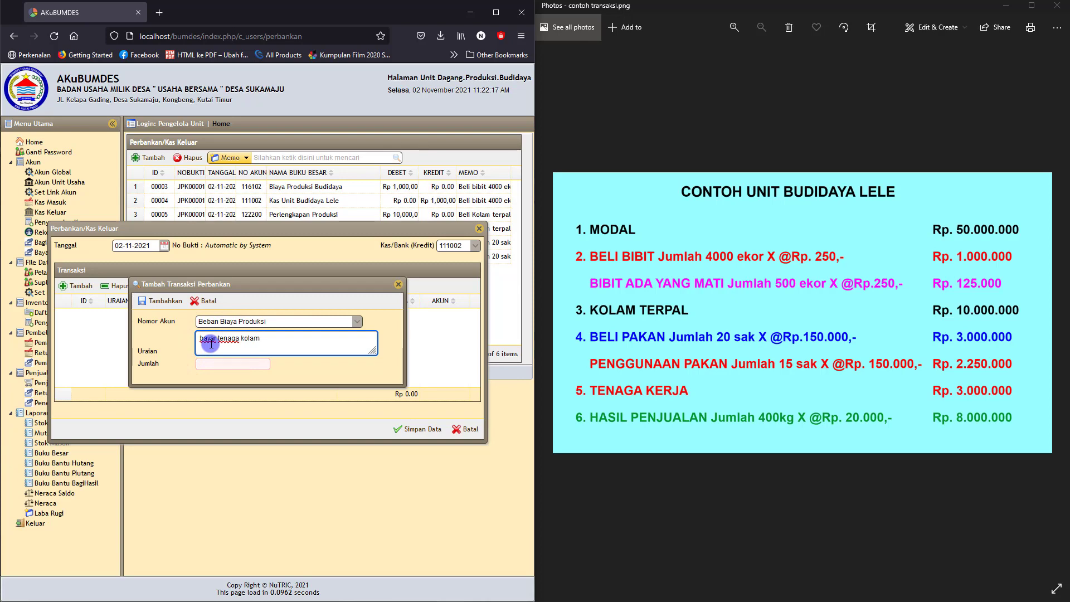
{"action": "type", "text": "tenaga kolam"}
- Set the row's amount to 3.000.000, add it to the transaction list and save the Kas Keluar entry
{"action": "left_click", "coordinate": [208, 366]}
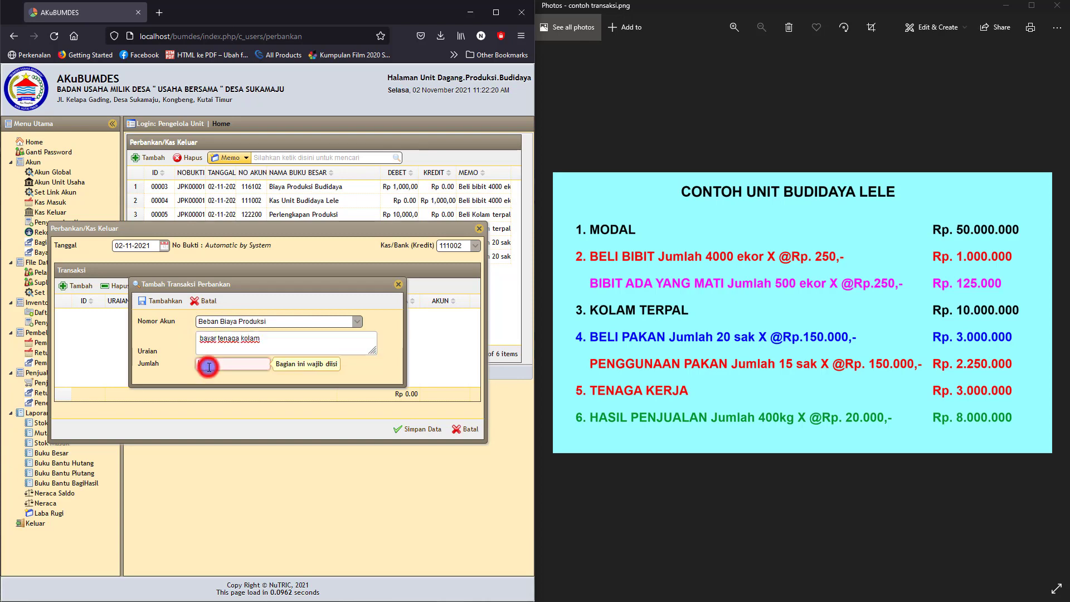
{"action": "type", "text": "3."}
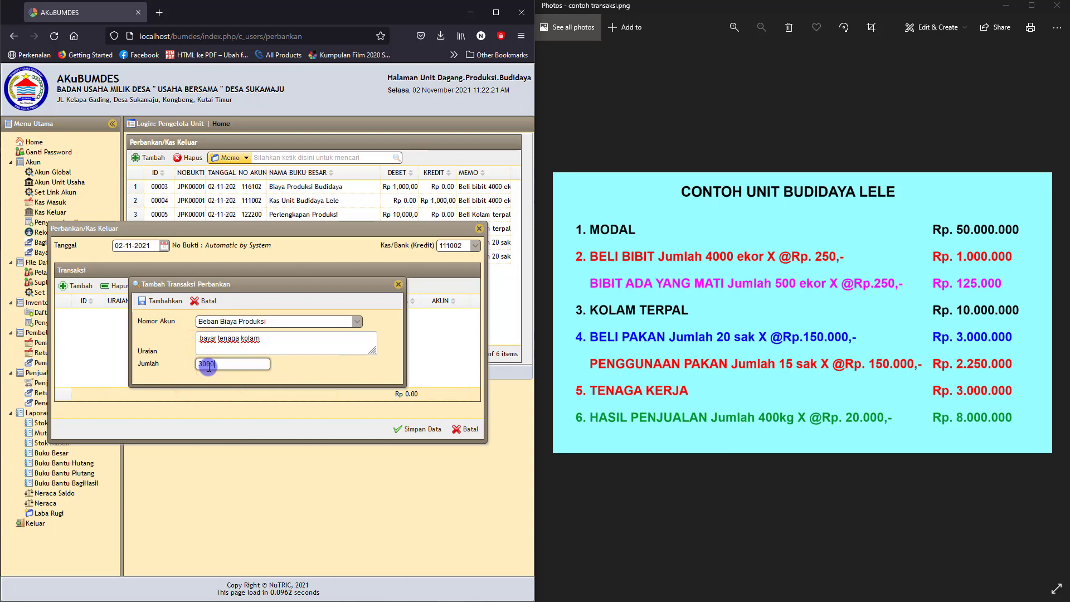
{"action": "type", "text": "000.000"}
{"action": "left_click", "coordinate": [326, 372]}
{"action": "left_click", "coordinate": [158, 303]}
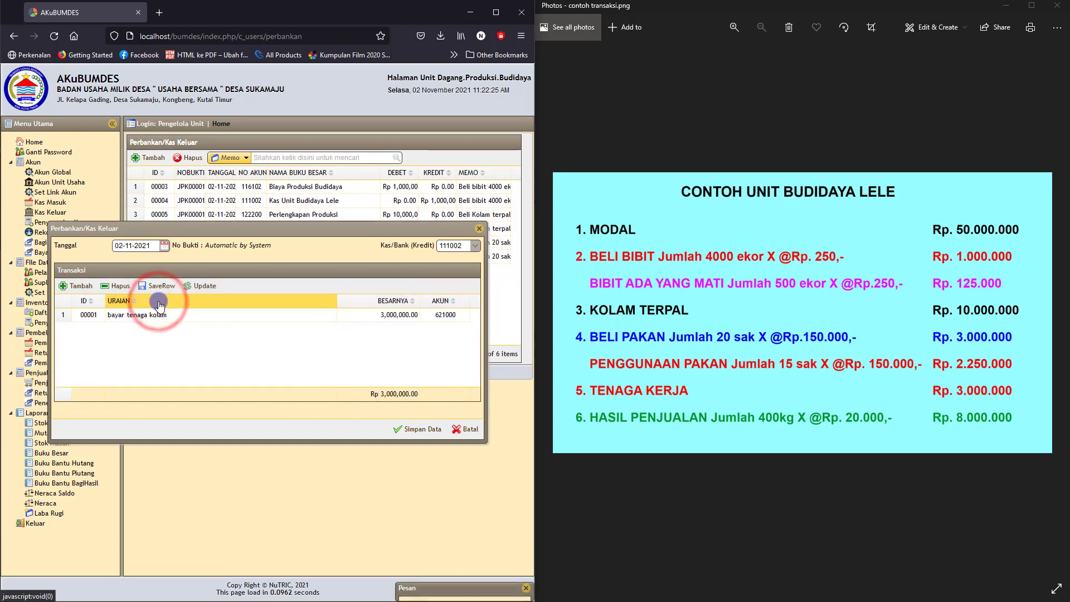
{"action": "left_click", "coordinate": [415, 432]}
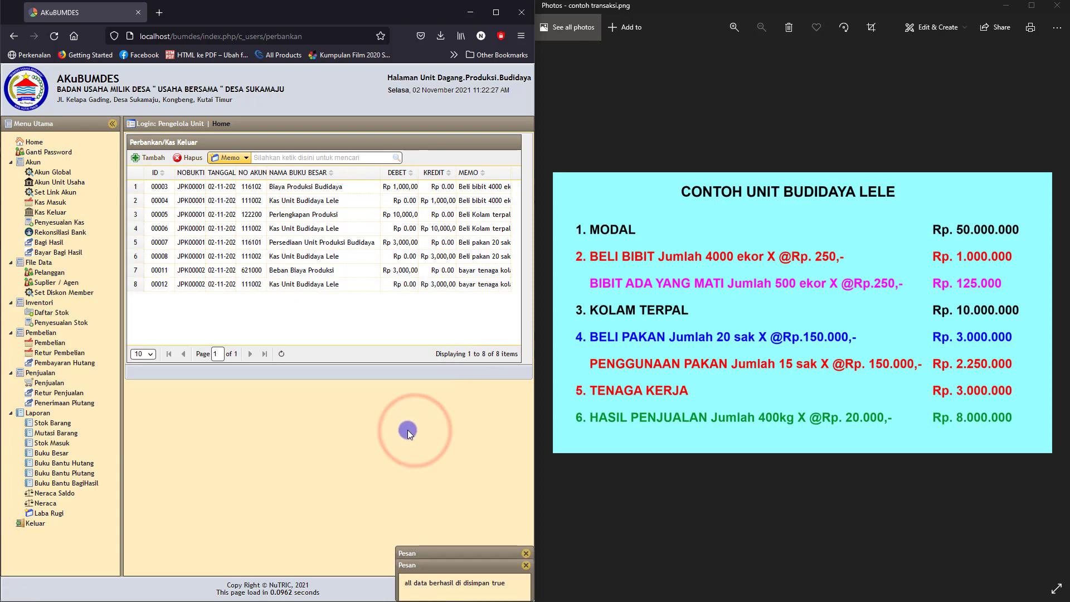
{"action": "left_click", "coordinate": [576, 393]}
{"action": "left_click", "coordinate": [34, 503]}
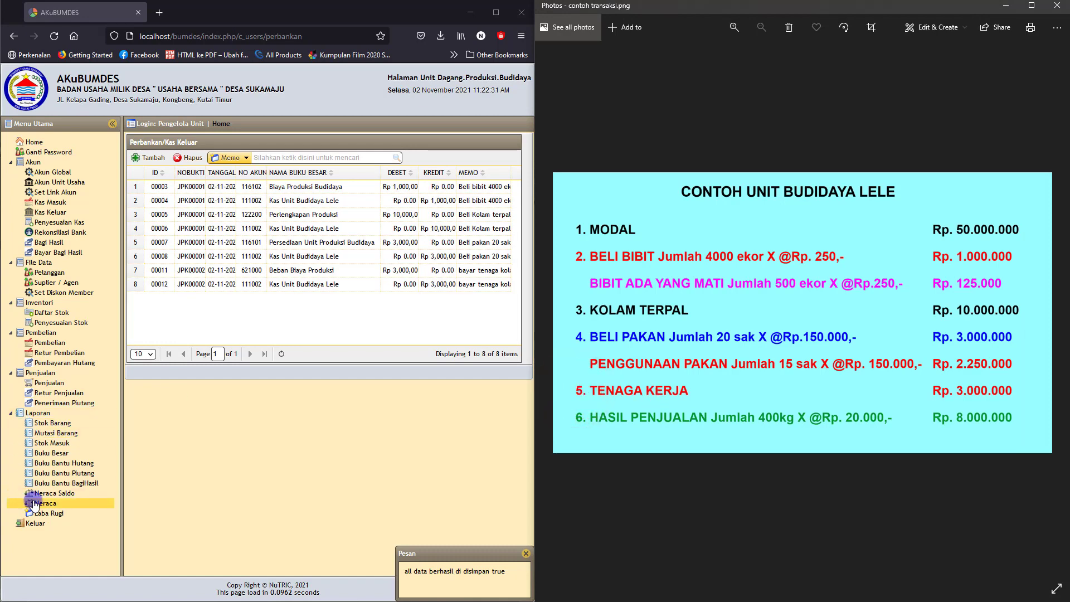
{"action": "left_click", "coordinate": [626, 352]}
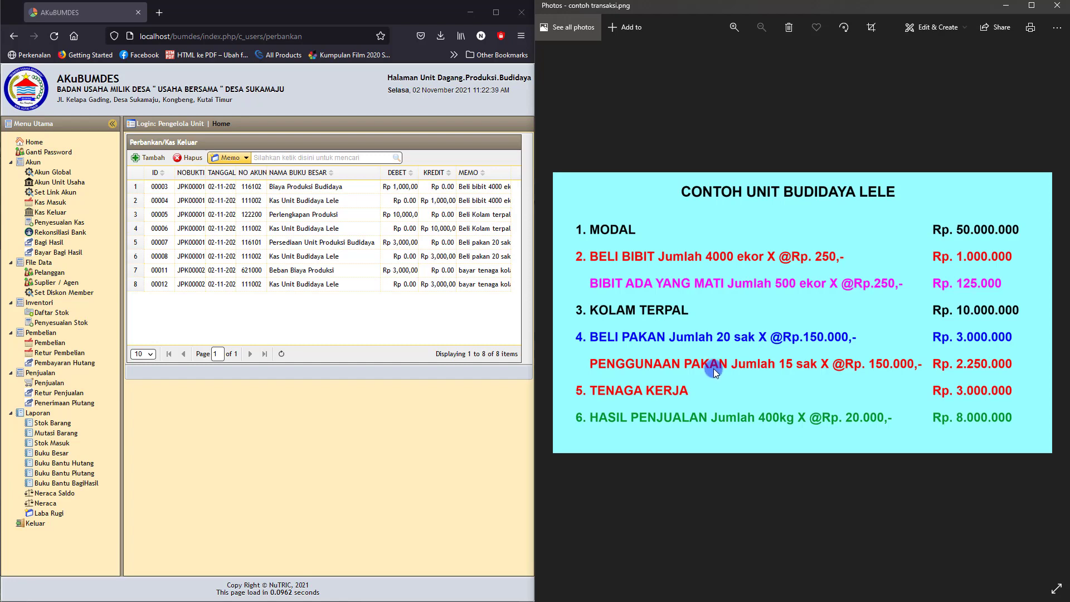
{"action": "left_click", "coordinate": [51, 494]}
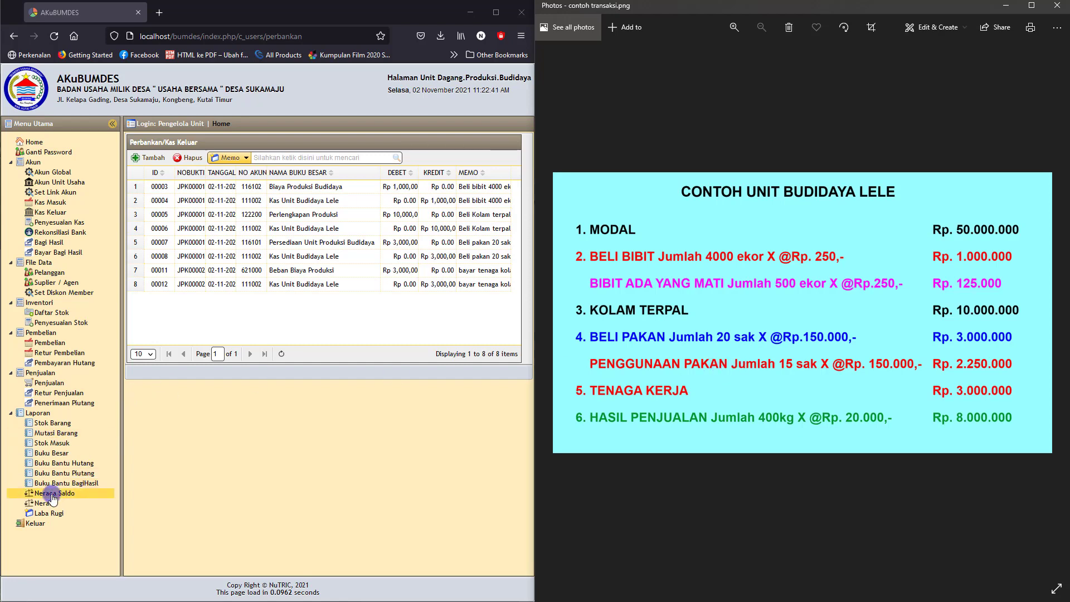
{"action": "left_click", "coordinate": [49, 223]}
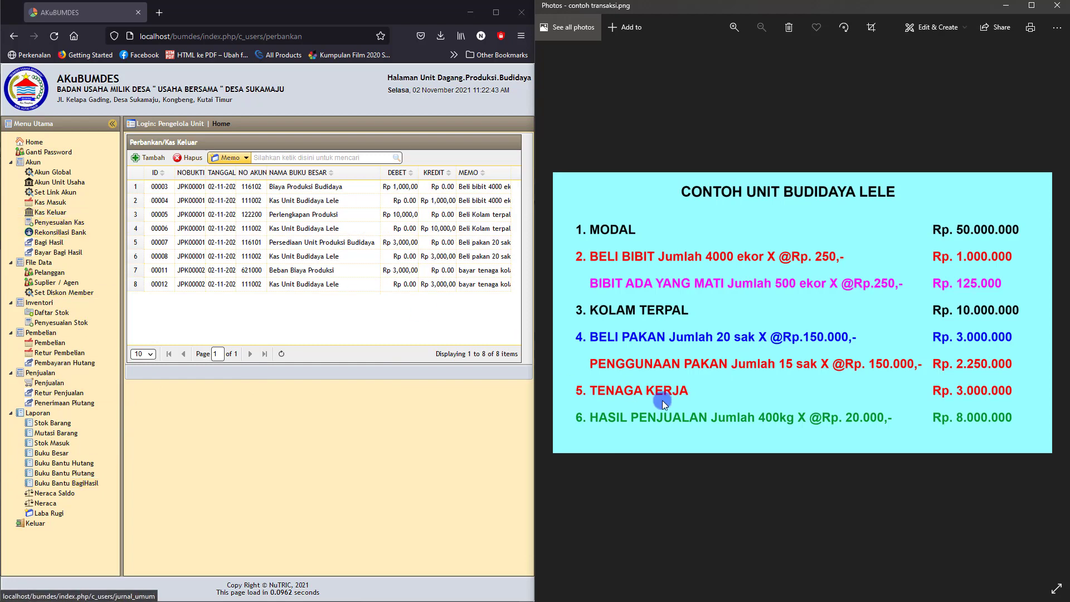
{"action": "left_click", "coordinate": [668, 363]}
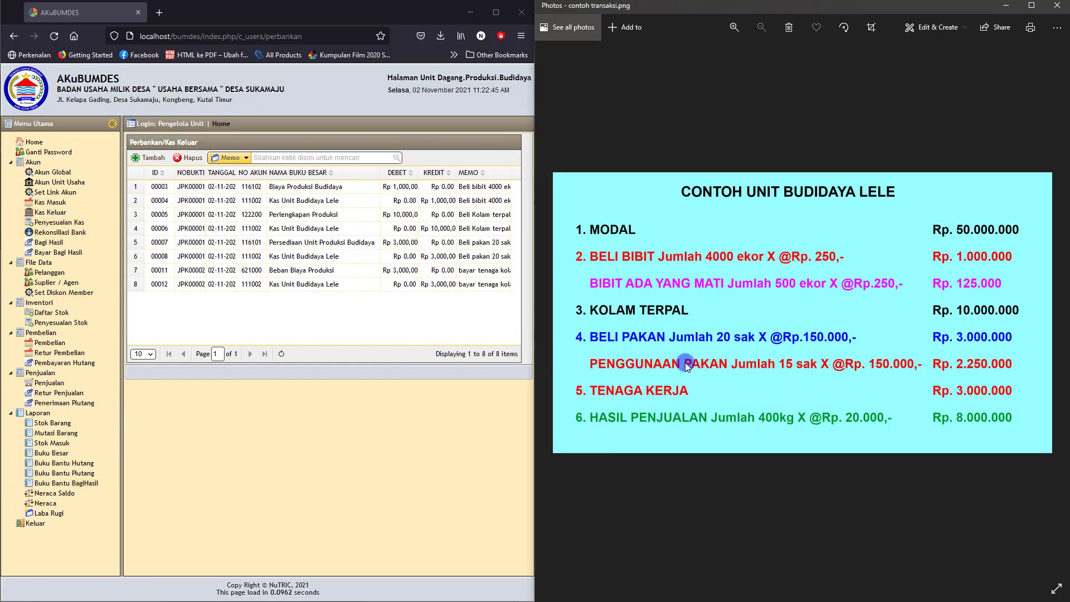
- Start a new Penyesuaian Kas adjusting entry dated 02-11-2021
{"action": "left_click", "coordinate": [57, 217]}
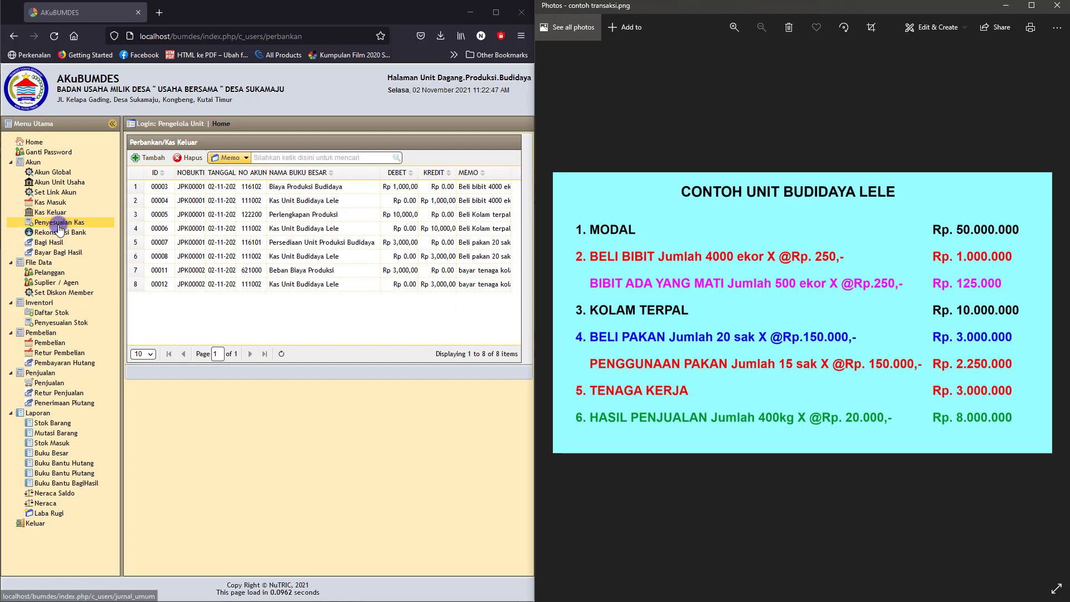
{"action": "left_click", "coordinate": [54, 224]}
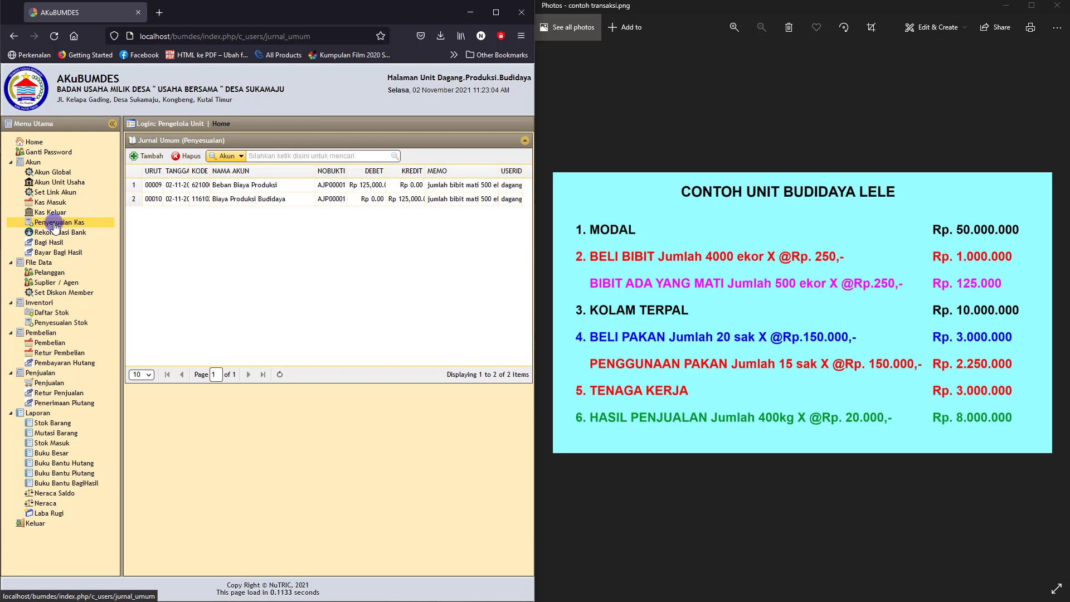
{"action": "left_click", "coordinate": [150, 157]}
{"action": "left_click", "coordinate": [223, 262]}
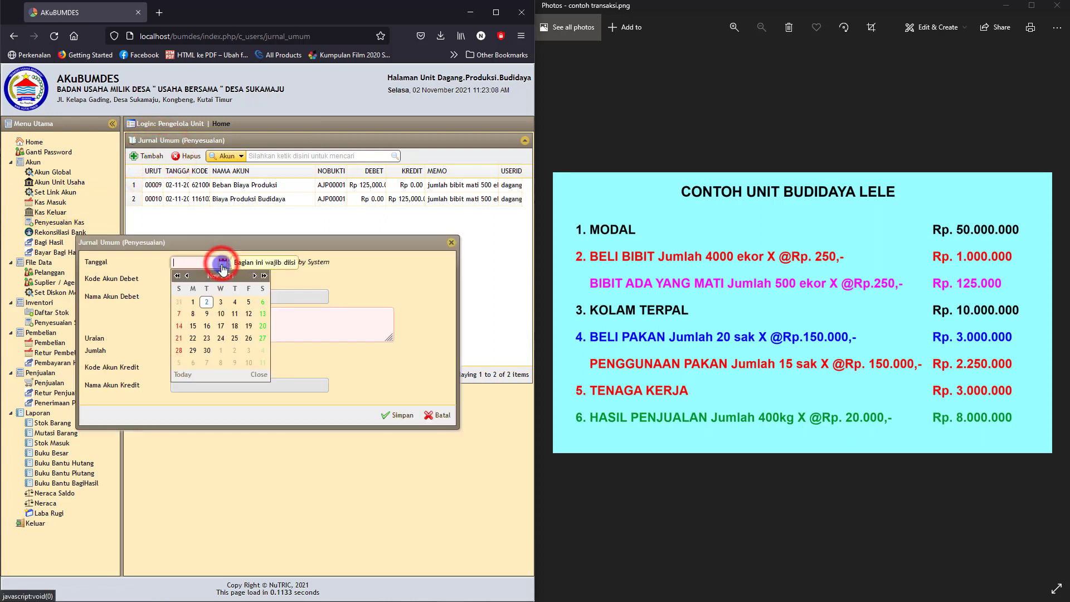
{"action": "left_click", "coordinate": [209, 307]}
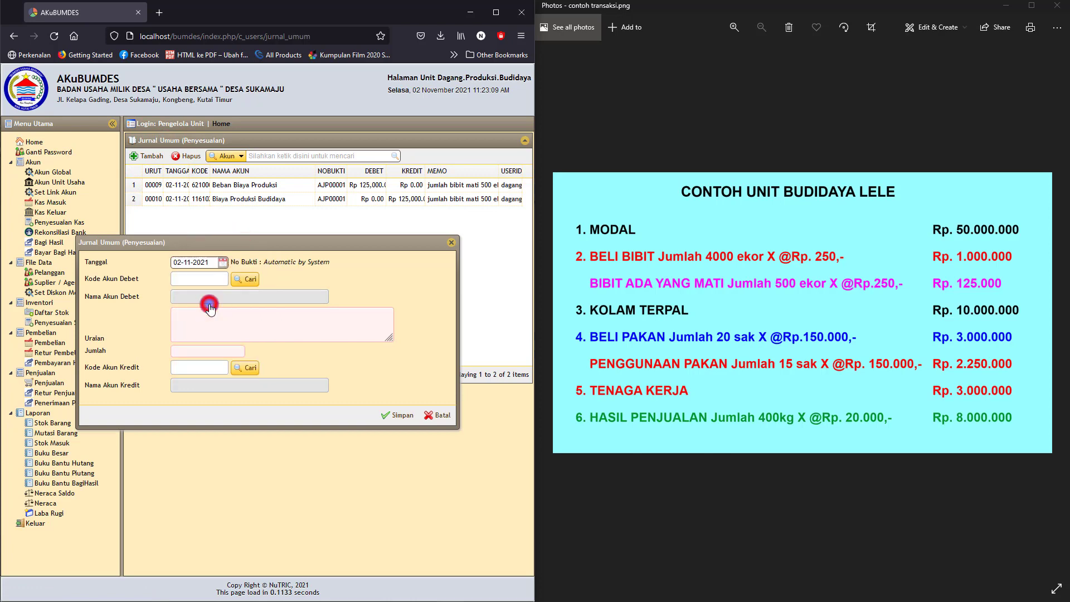
- Search the account list for "beban" and set the debit account to 621000 Beban Biaya Produksi
{"action": "left_click", "coordinate": [245, 279]}
{"action": "left_click", "coordinate": [233, 241]}
{"action": "type", "text": "beb"}
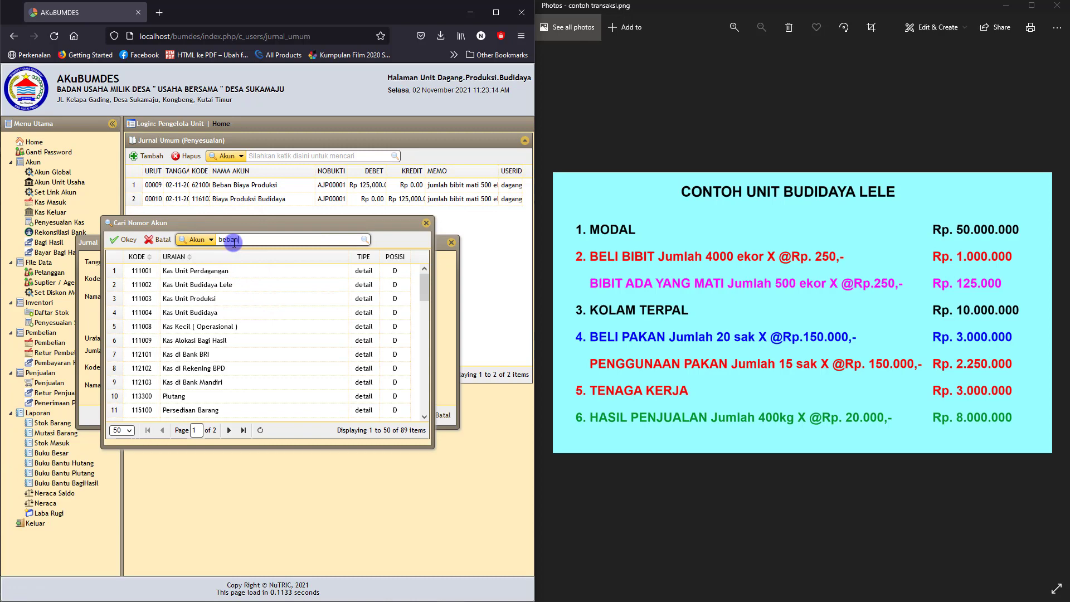
{"action": "type", "text": "an"}
{"action": "left_click", "coordinate": [364, 239]}
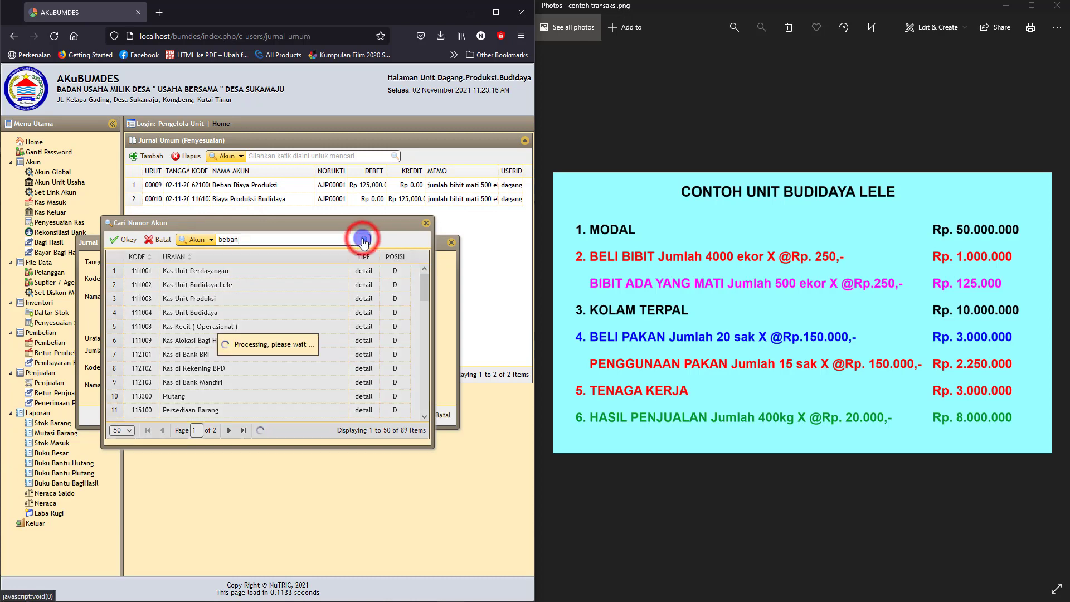
{"action": "left_click", "coordinate": [209, 357]}
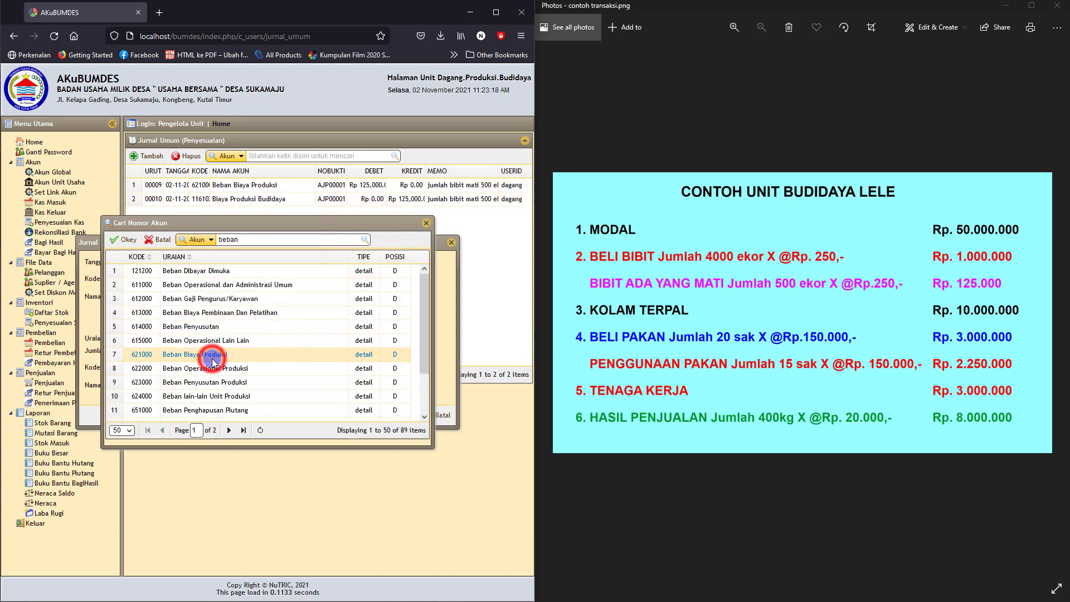
{"action": "left_click", "coordinate": [124, 240]}
- Describe the adjustment as "Penggunaan pakan 15 sak x 150.000" and set its amount to 2250000
{"action": "left_click", "coordinate": [195, 325]}
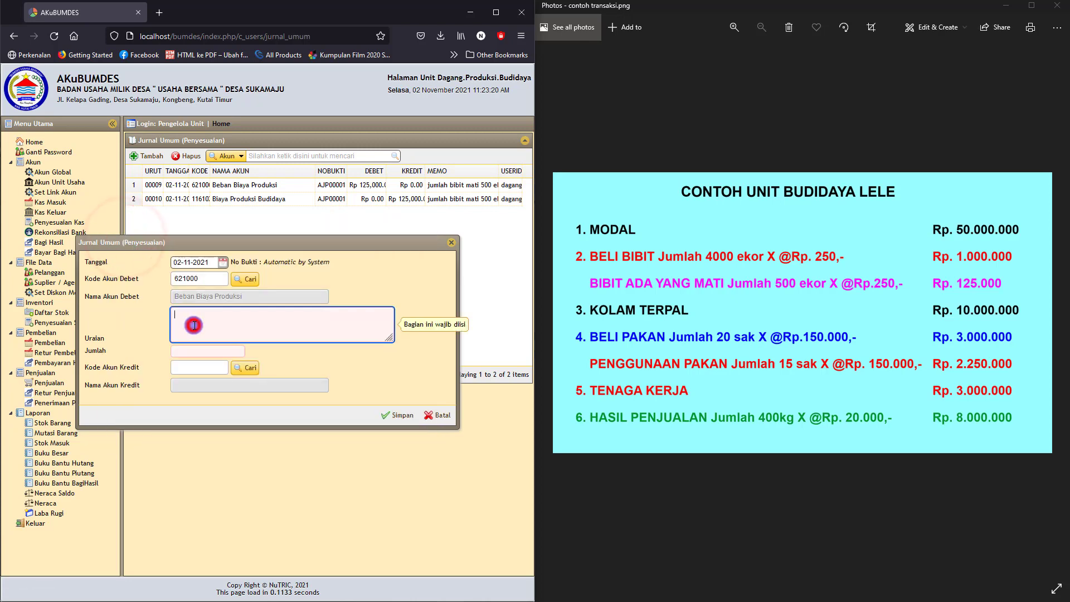
{"action": "type", "text": "Pe"}
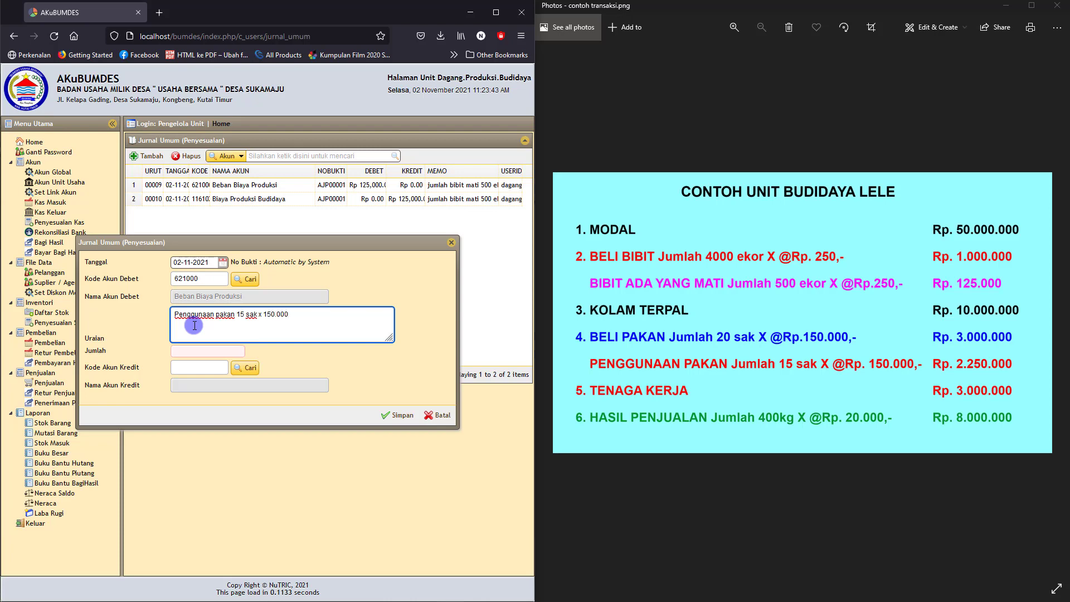
{"action": "left_click", "coordinate": [189, 351]}
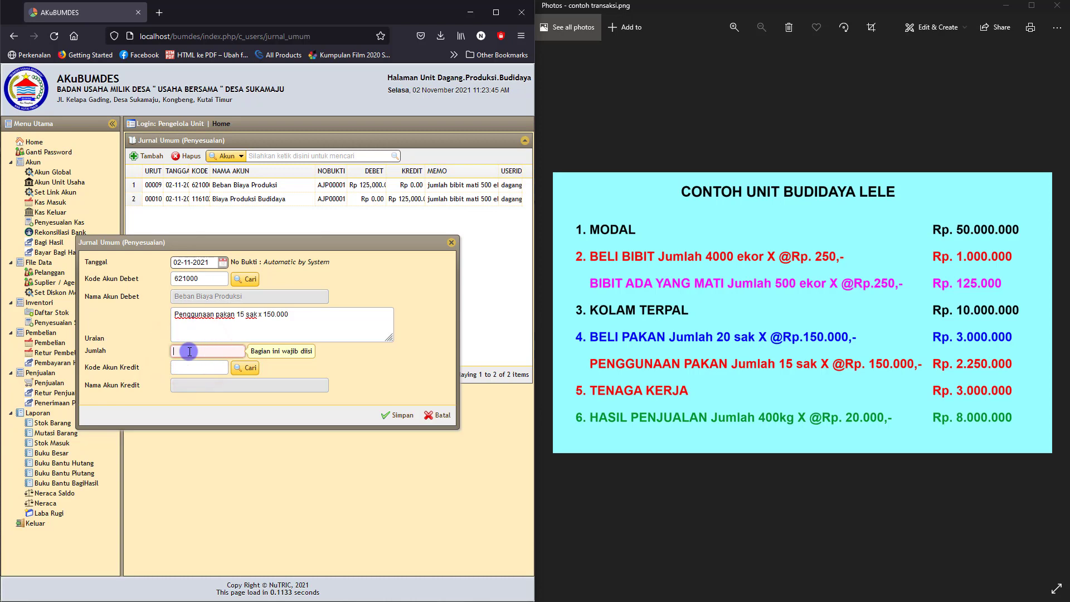
{"action": "type", "text": "2250000"}
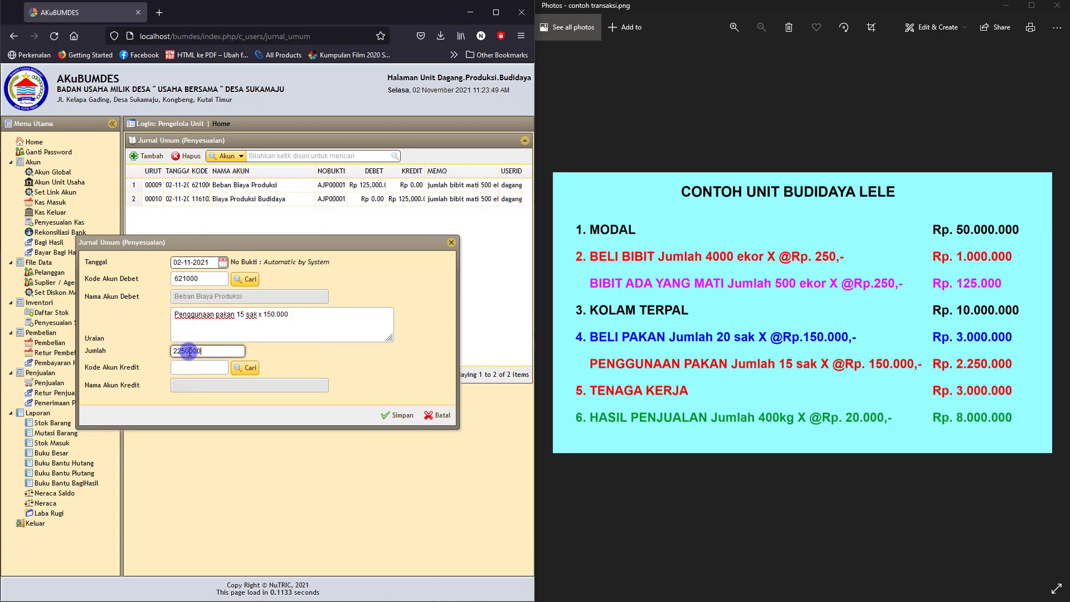
{"action": "left_click", "coordinate": [337, 364]}
- Set the credit account to 116101 Persediaan Unit Produksi Budidaya and save the feed-usage adjustment
{"action": "left_click", "coordinate": [250, 368]}
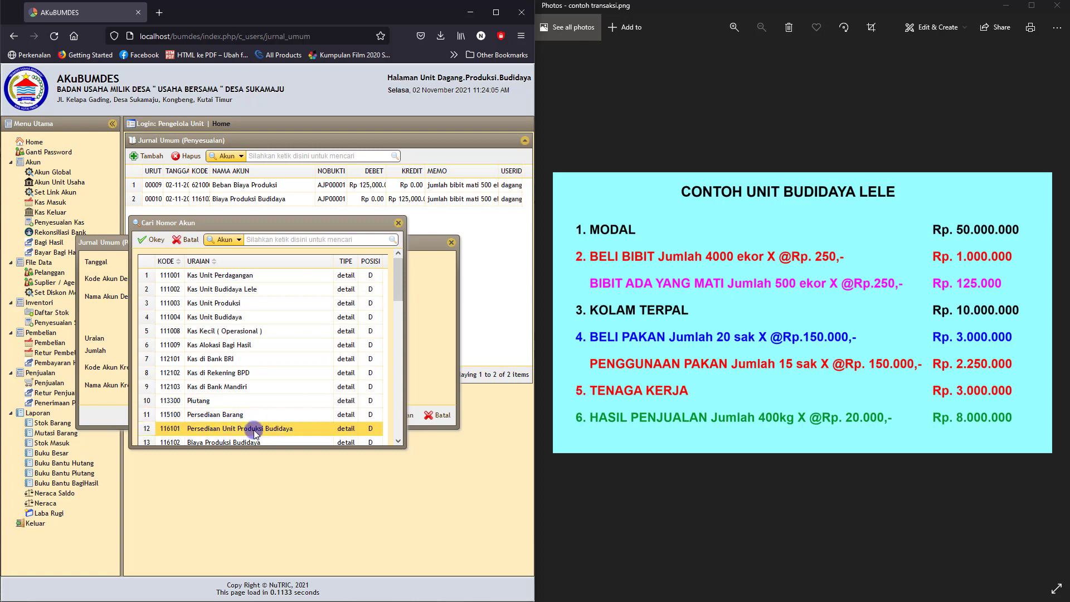
{"action": "left_click", "coordinate": [216, 430]}
{"action": "left_click", "coordinate": [157, 240]}
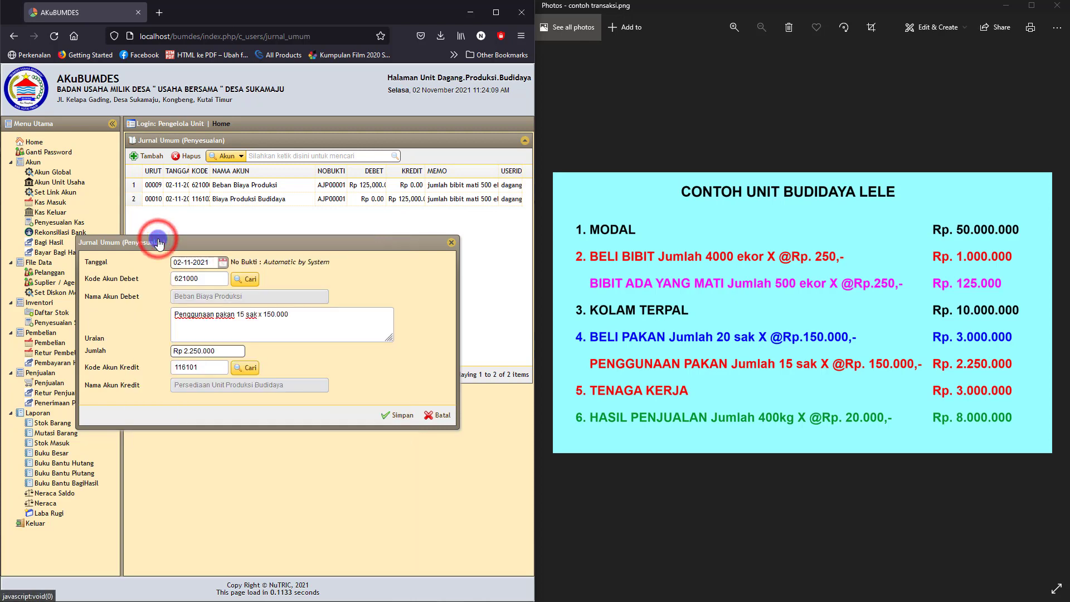
{"action": "left_click", "coordinate": [388, 417]}
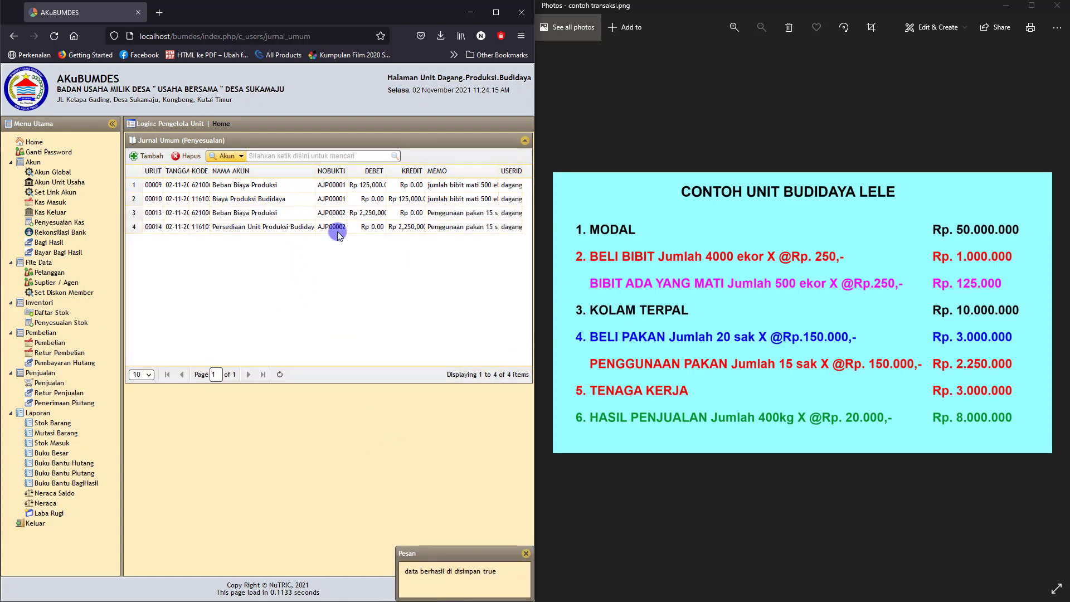
- Display the Neraca report for 02-11-2021 to check the labour payment and feed-usage adjustment
{"action": "left_click", "coordinate": [43, 505]}
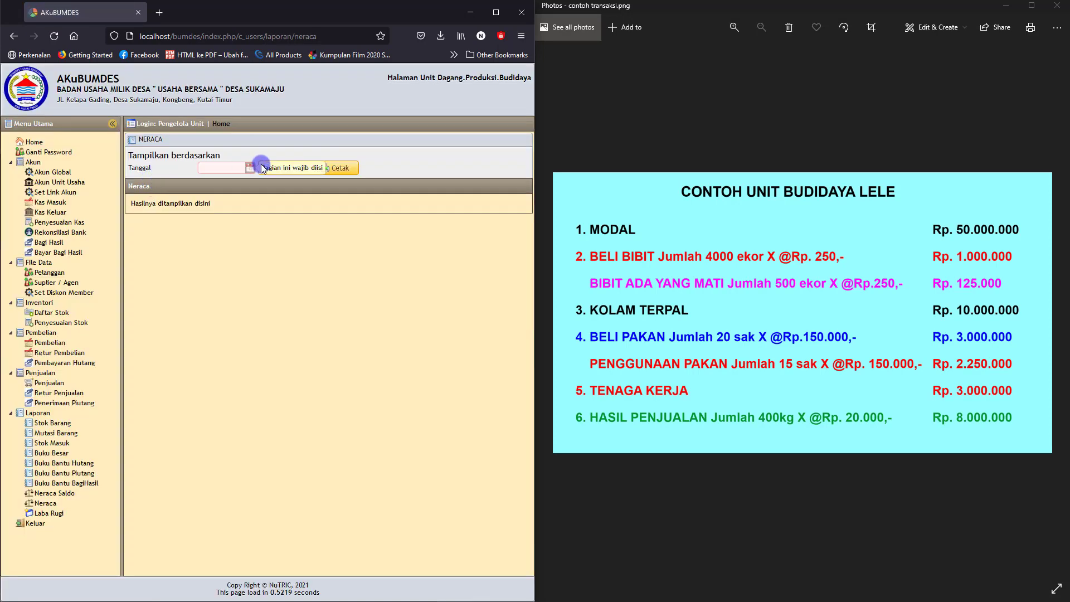
{"action": "left_click", "coordinate": [250, 168]}
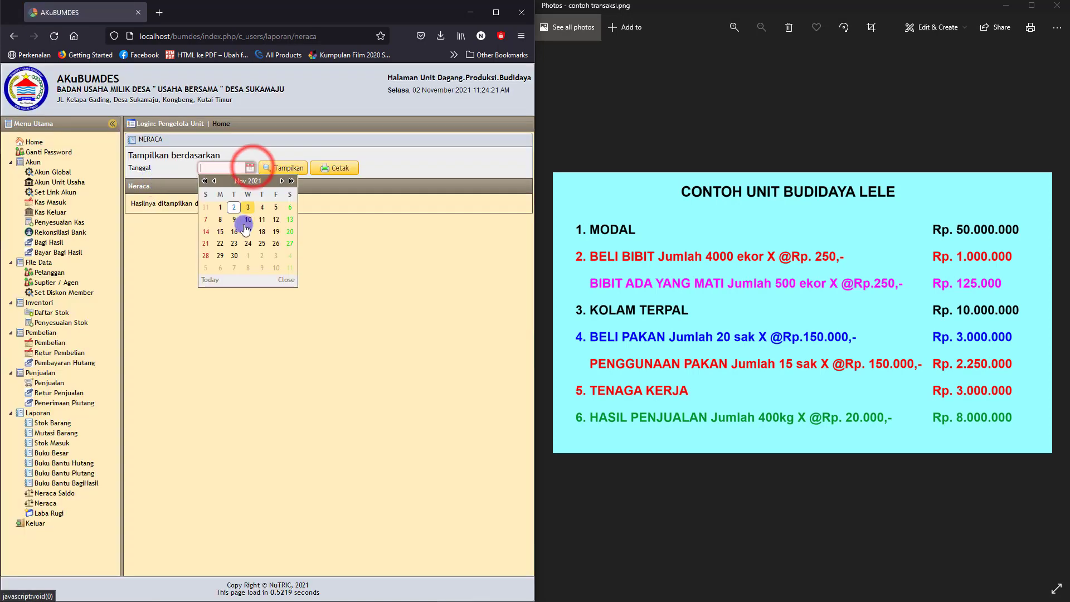
{"action": "left_click", "coordinate": [234, 207]}
{"action": "left_click", "coordinate": [287, 166]}
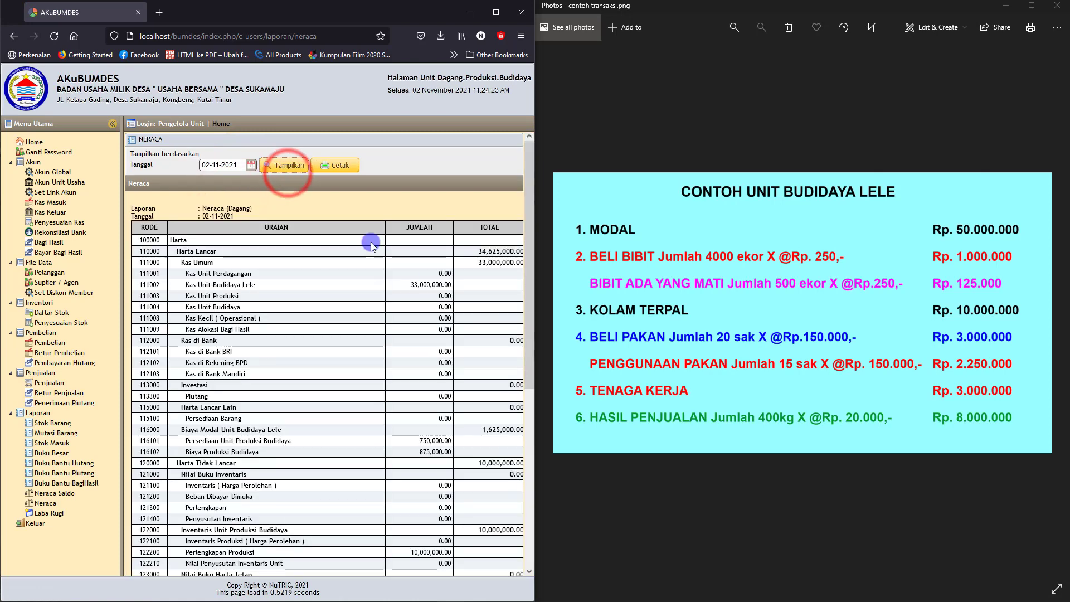
- Examine the Neraca amounts for Kas Unit Budidaya Lele, Harta Lancar, Persediaan Unit Produksi Budidaya and Biaya Produksi Budidaya
{"action": "left_click_drag", "start_coordinate": [406, 284], "coordinate": [450, 286]}
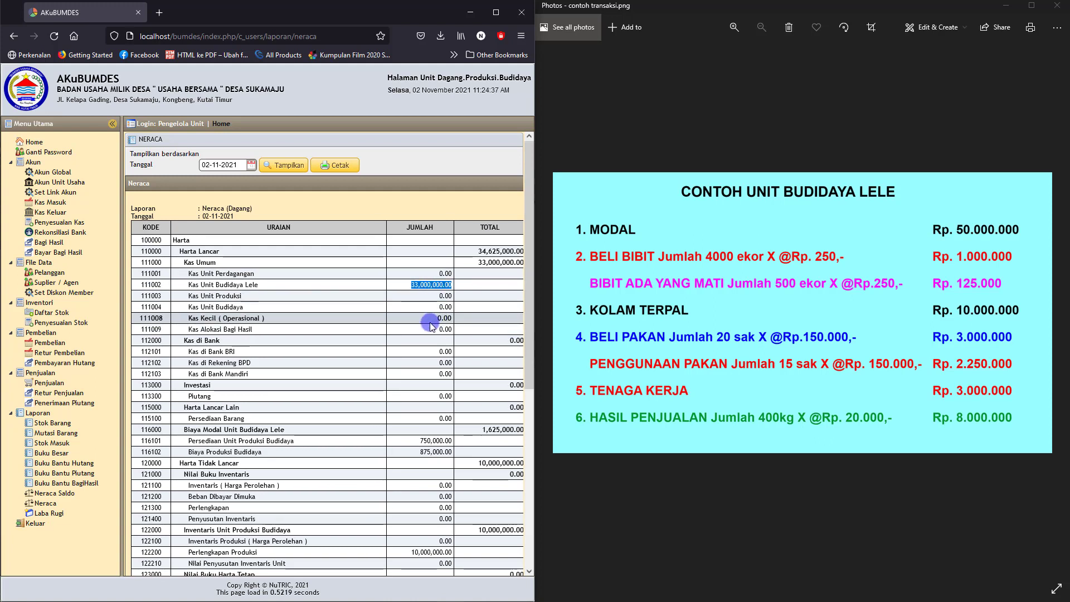
{"action": "left_click", "coordinate": [475, 249]}
{"action": "left_click_drag", "start_coordinate": [475, 249], "coordinate": [509, 251]}
{"action": "scroll", "coordinate": [462, 324], "scroll_direction": "down", "scroll_amount": 3}
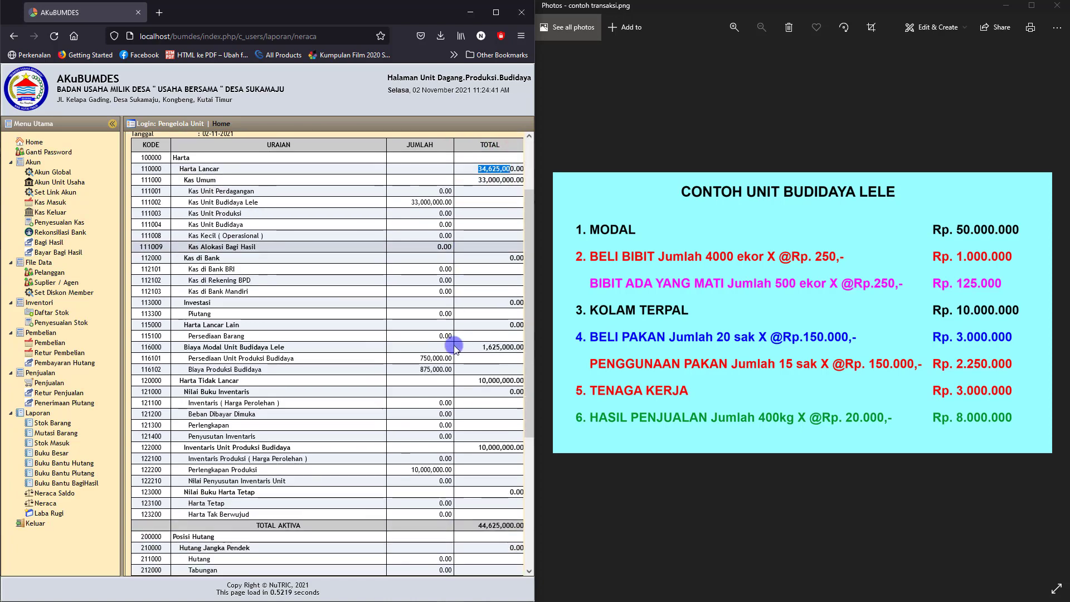
{"action": "left_click_drag", "start_coordinate": [406, 191], "coordinate": [450, 190]}
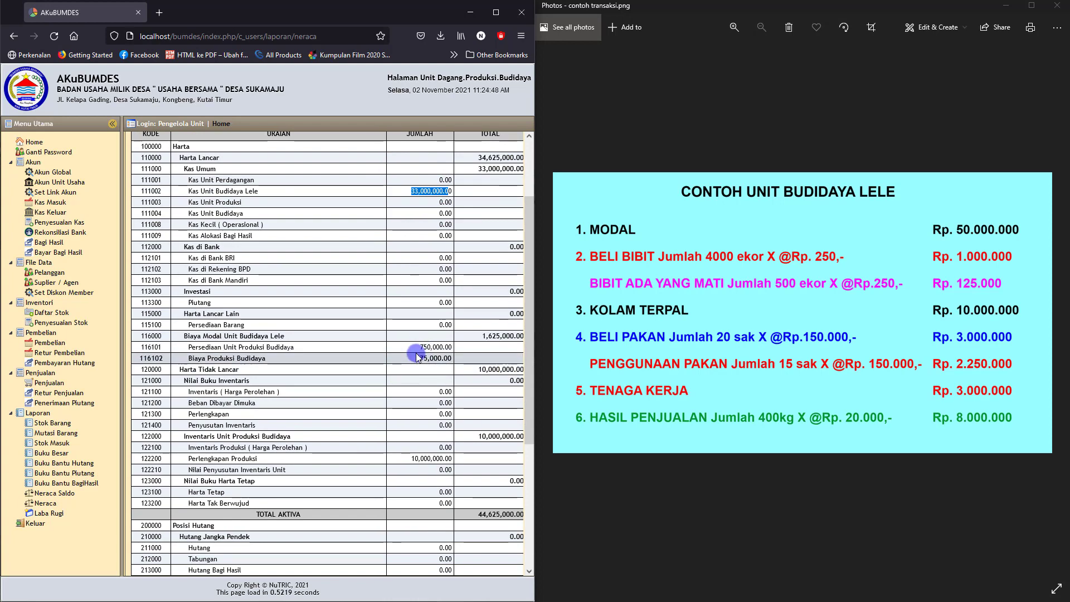
{"action": "left_click_drag", "start_coordinate": [417, 347], "coordinate": [451, 347]}
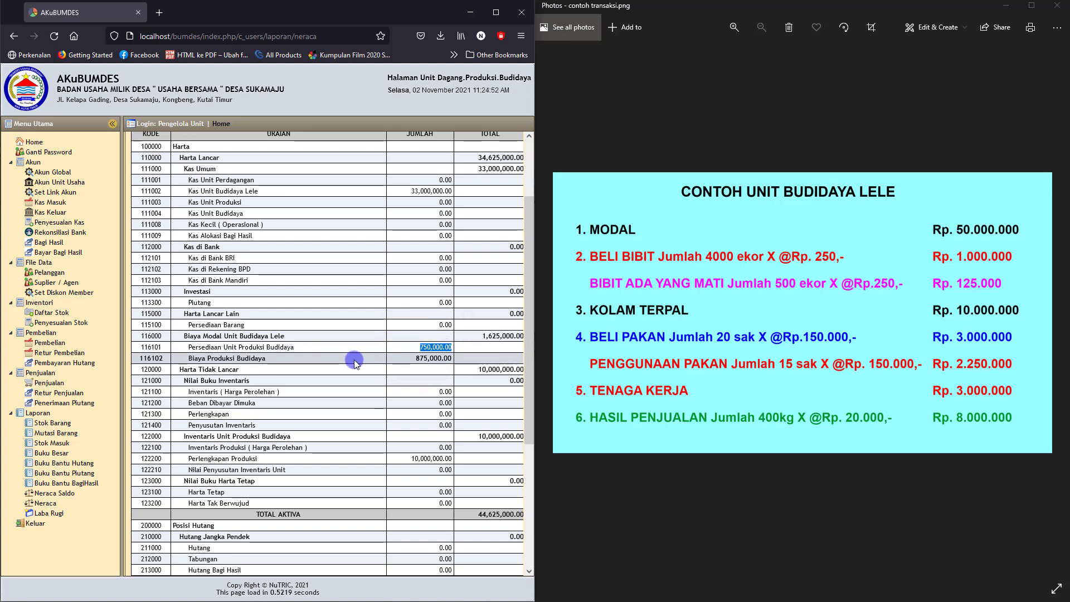
{"action": "left_click_drag", "start_coordinate": [405, 358], "coordinate": [452, 358]}
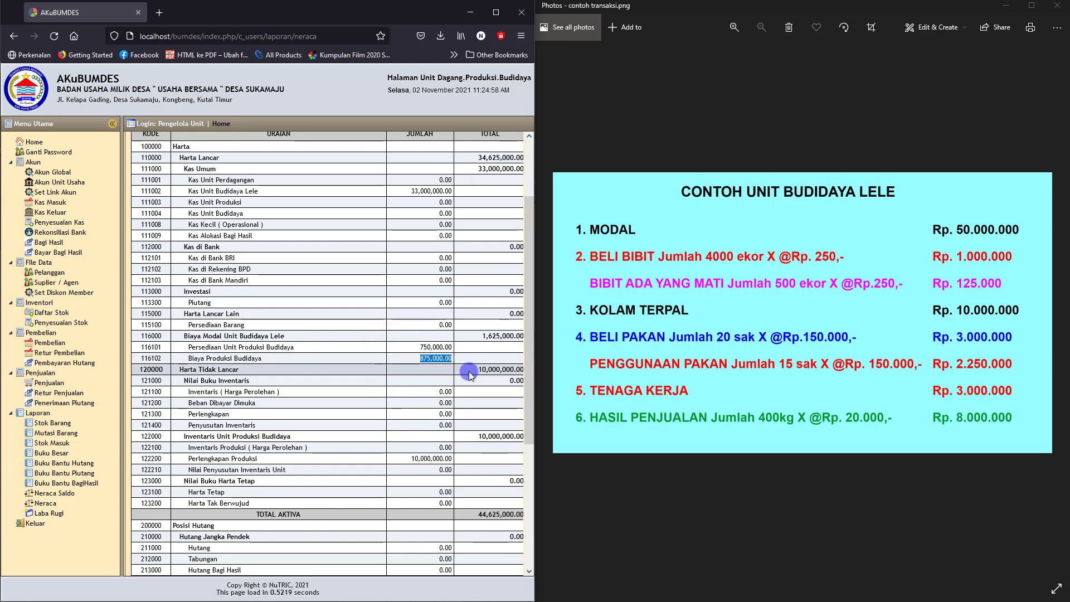
- Examine the Perlengkapan Produksi and Laba Berjalan amounts in the Neraca report
{"action": "scroll", "coordinate": [427, 366], "scroll_direction": "down", "scroll_amount": 3}
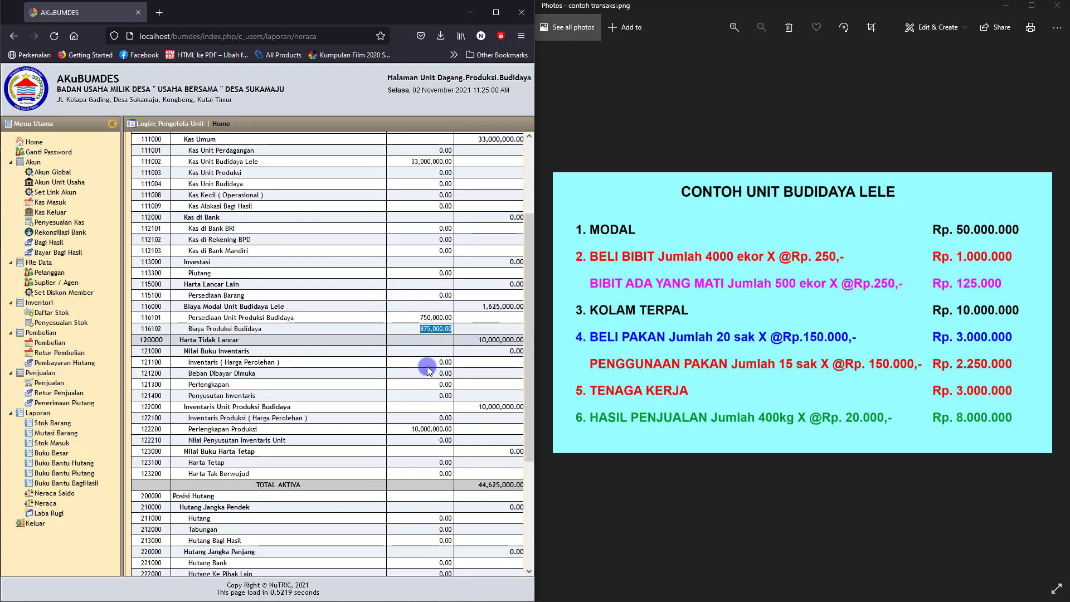
{"action": "left_click_drag", "start_coordinate": [406, 318], "coordinate": [455, 322]}
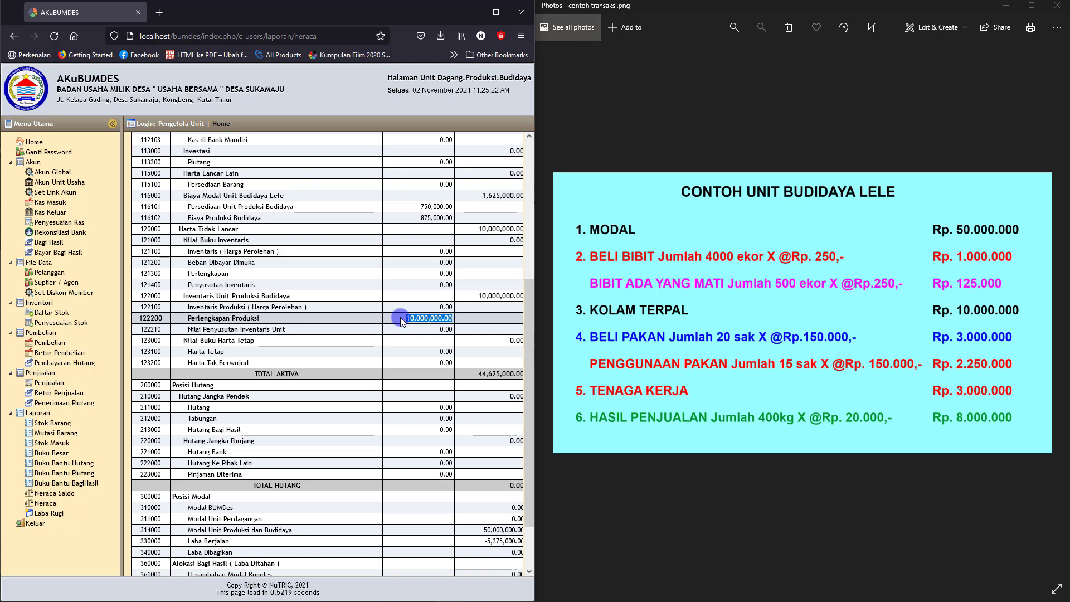
{"action": "left_click_drag", "start_coordinate": [400, 317], "coordinate": [449, 328]}
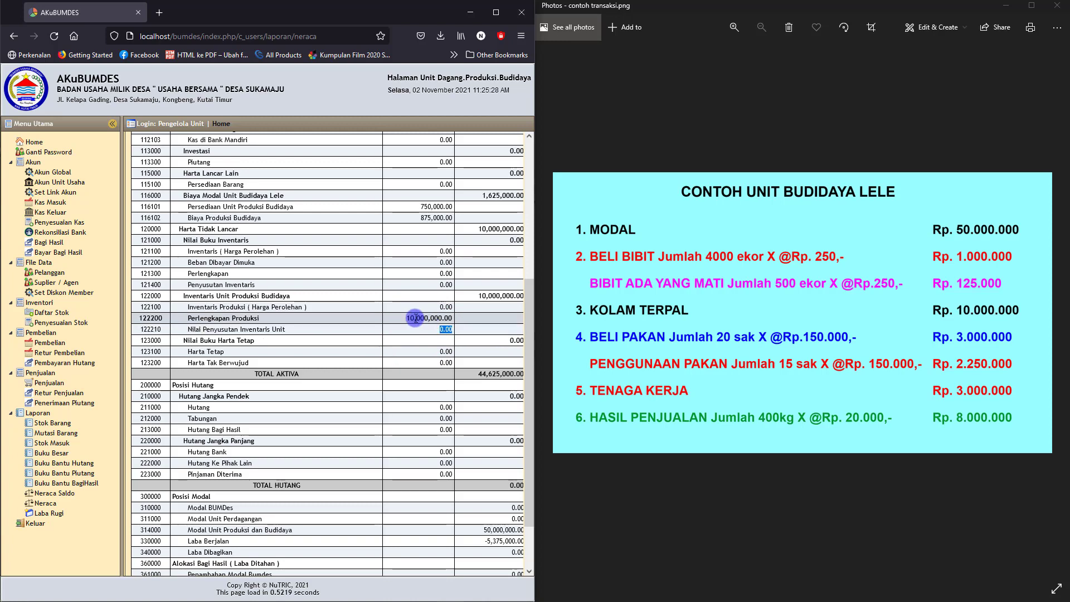
{"action": "mouse_move", "coordinate": [406, 318]}
{"action": "left_mouse_down"}
{"action": "mouse_move", "coordinate": [451, 329]}
{"action": "mouse_move", "coordinate": [449, 318]}
{"action": "left_mouse_up"}
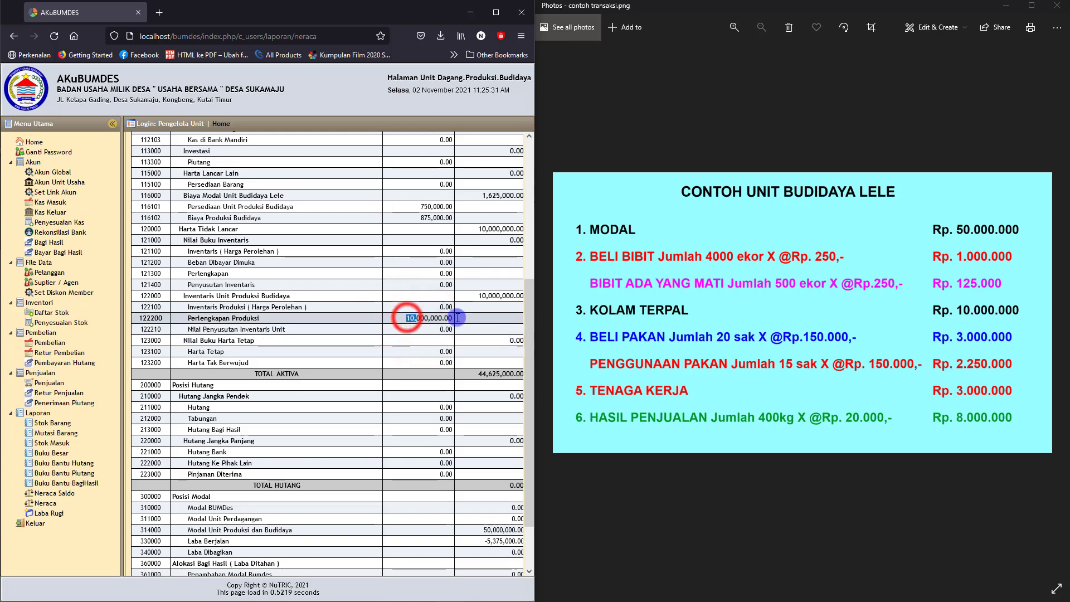
{"action": "scroll", "coordinate": [435, 348], "scroll_direction": "down", "scroll_amount": 2}
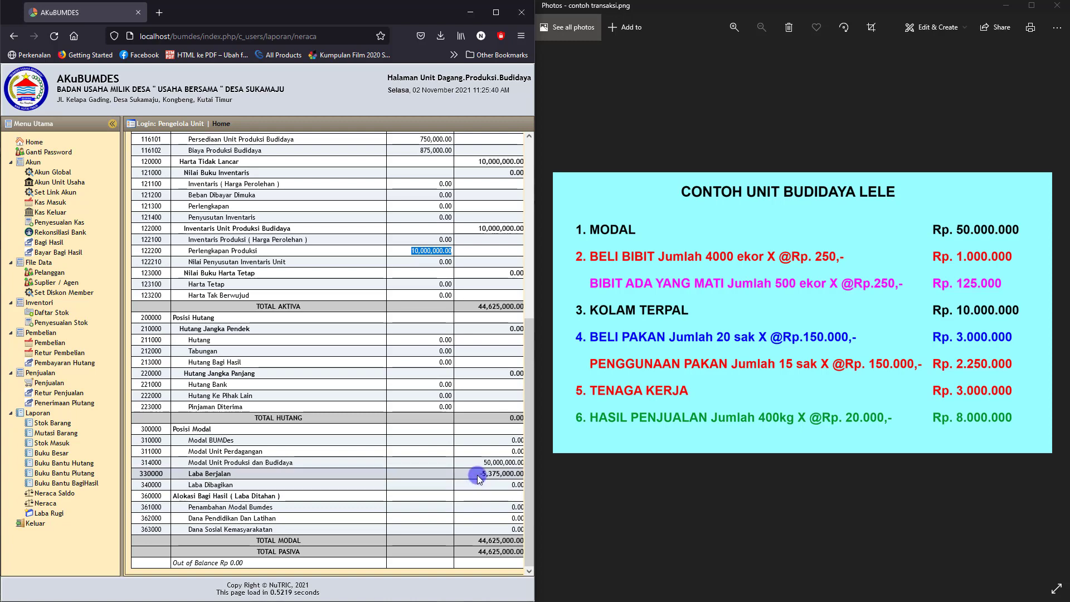
{"action": "left_click_drag", "start_coordinate": [478, 478], "coordinate": [522, 475]}
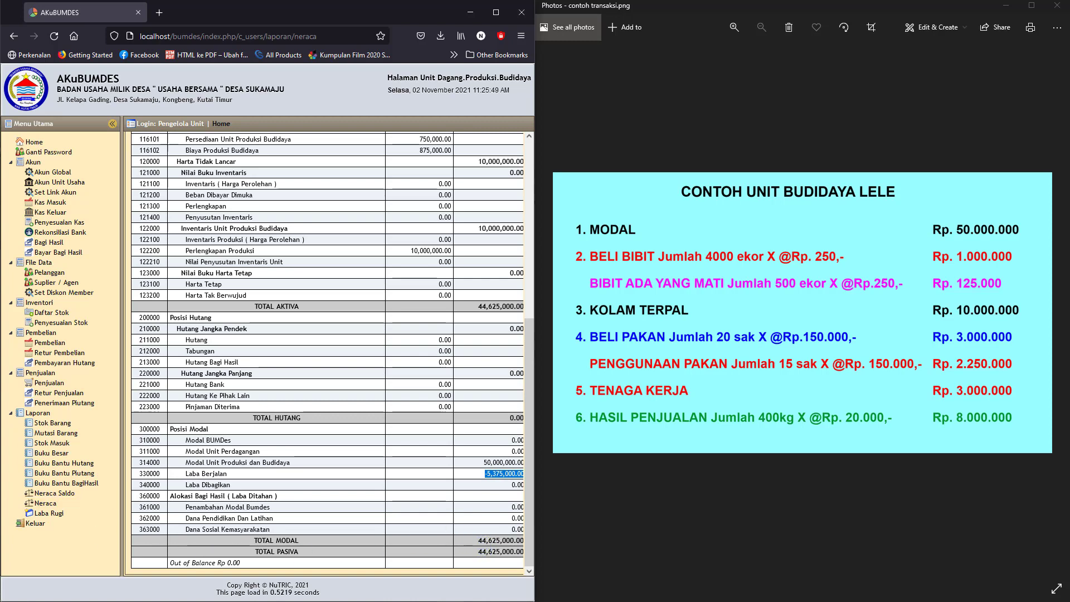
- Recheck the Biaya Produksi Budidaya amount under Biaya Modal Unit Budidaya Lele in the Neraca report
{"action": "scroll", "coordinate": [369, 398], "scroll_direction": "up", "scroll_amount": 3}
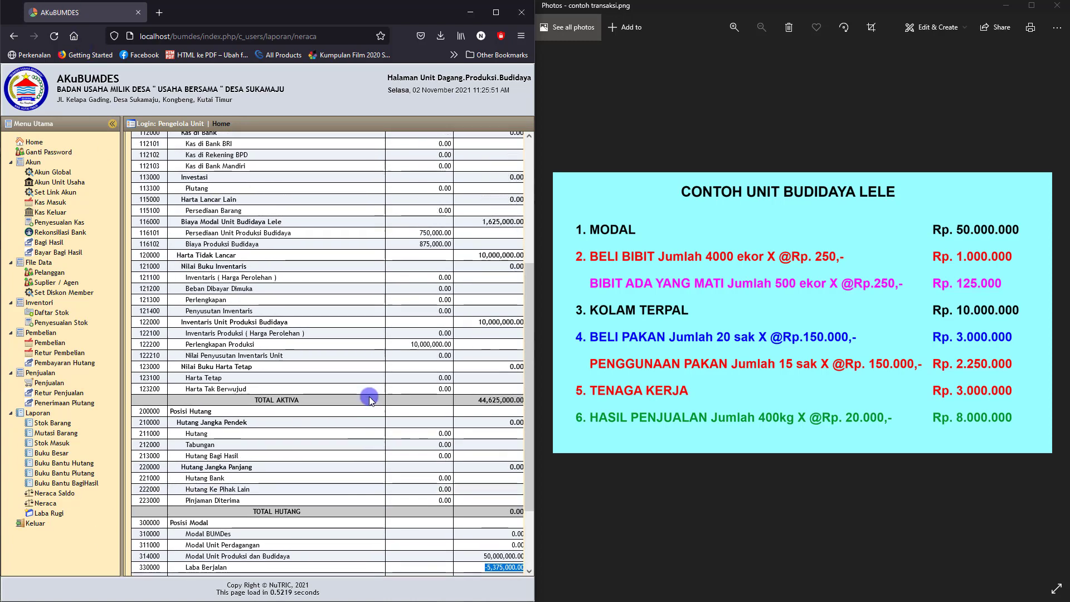
{"action": "left_click_drag", "start_coordinate": [410, 243], "coordinate": [455, 246]}
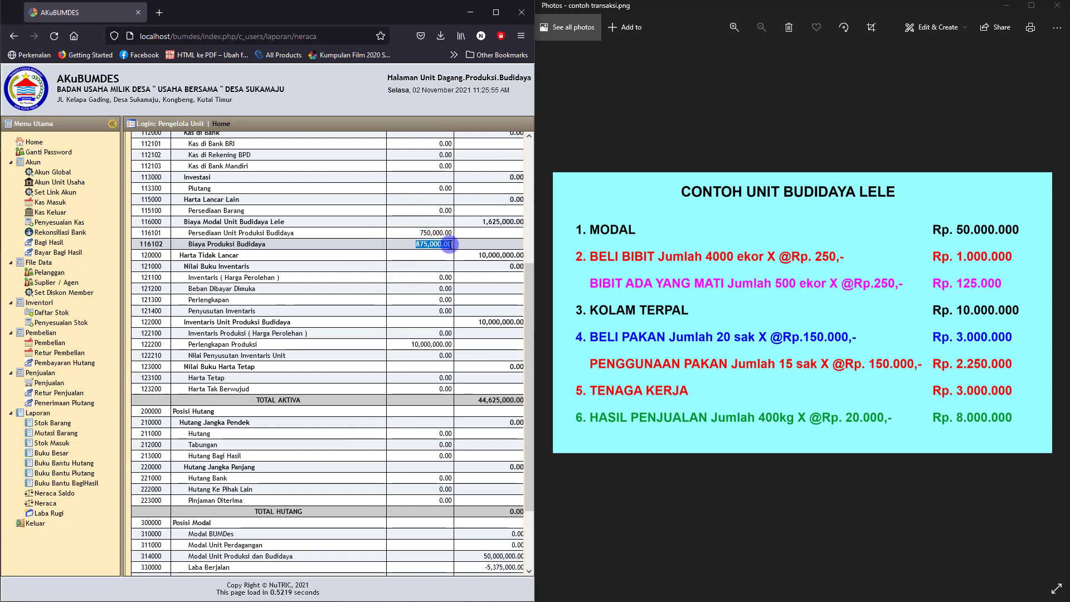
{"action": "left_click_drag", "start_coordinate": [406, 242], "coordinate": [454, 243]}
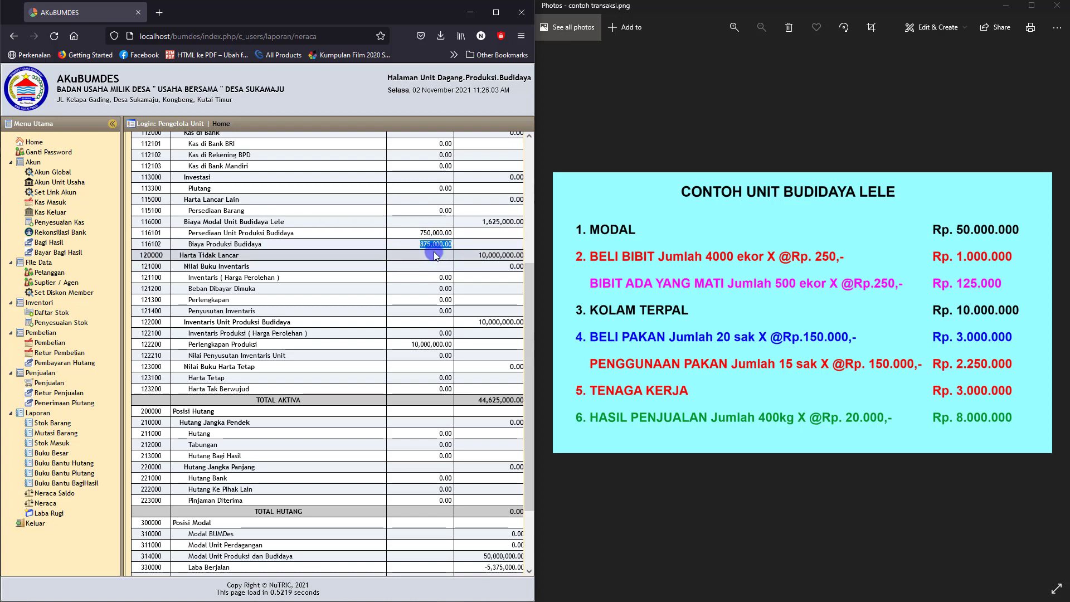
{"action": "left_click", "coordinate": [411, 258]}
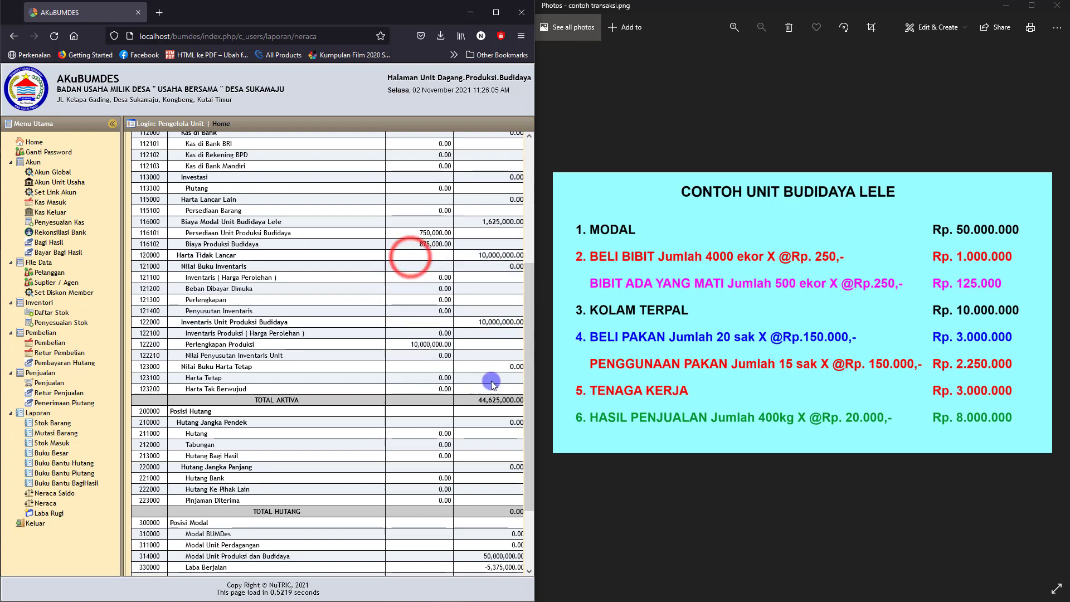
{"action": "left_click_drag", "start_coordinate": [411, 243], "coordinate": [452, 268]}
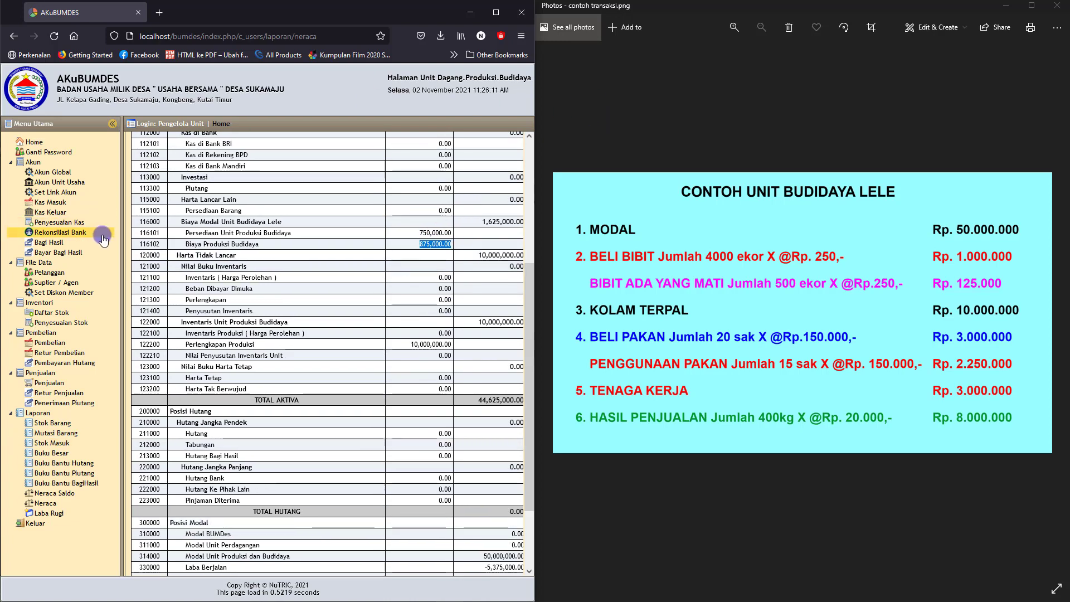
- Start a new Jurnal Umum (Penyesuaian) entry dated 02-11-2021
{"action": "left_click", "coordinate": [54, 223]}
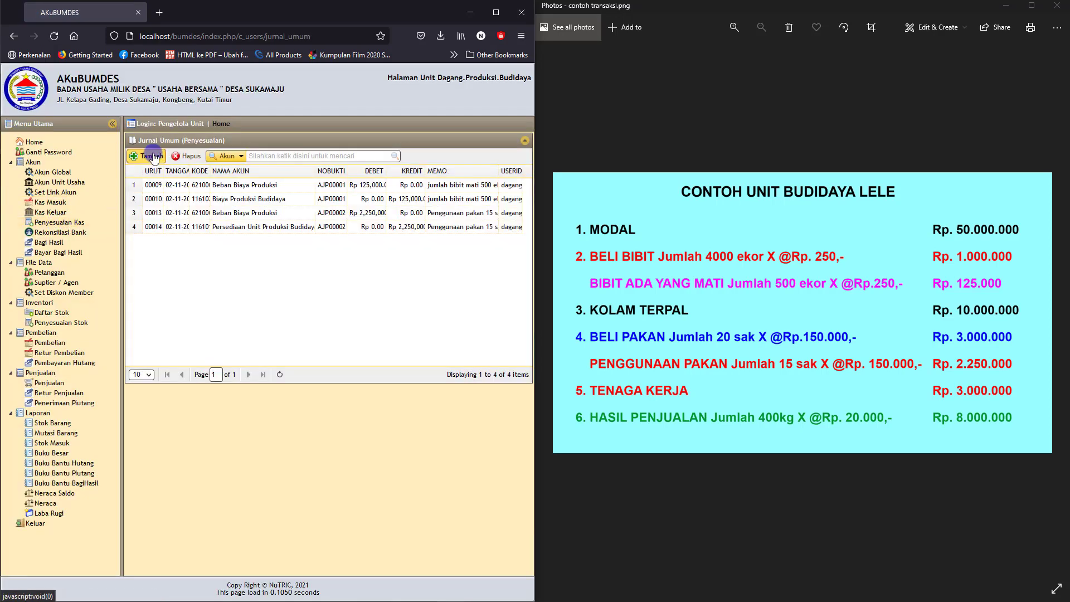
{"action": "left_click", "coordinate": [154, 157]}
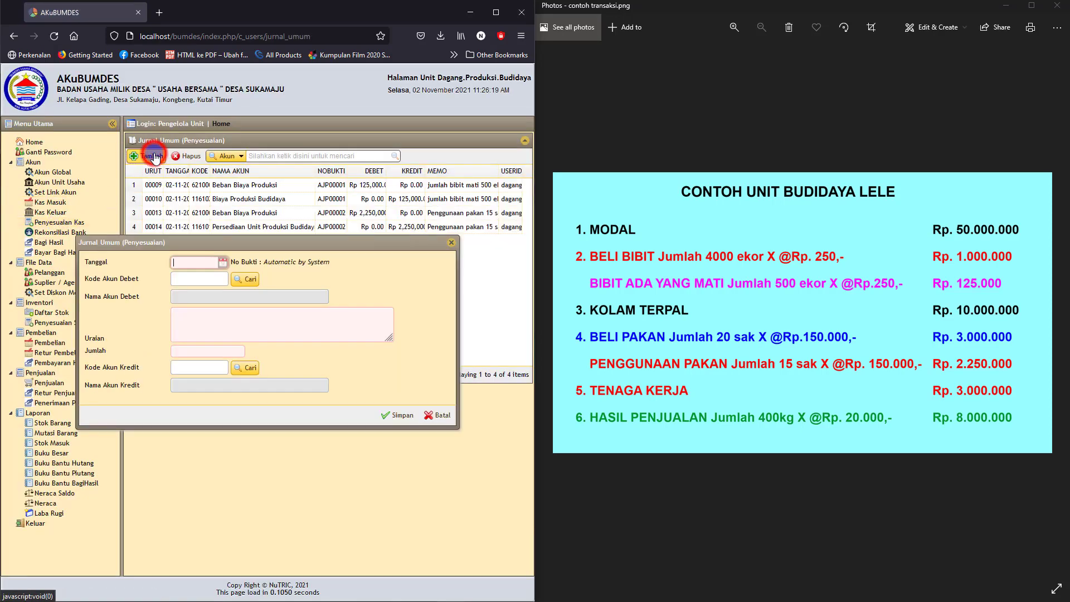
{"action": "left_click", "coordinate": [223, 262]}
{"action": "left_click", "coordinate": [203, 301]}
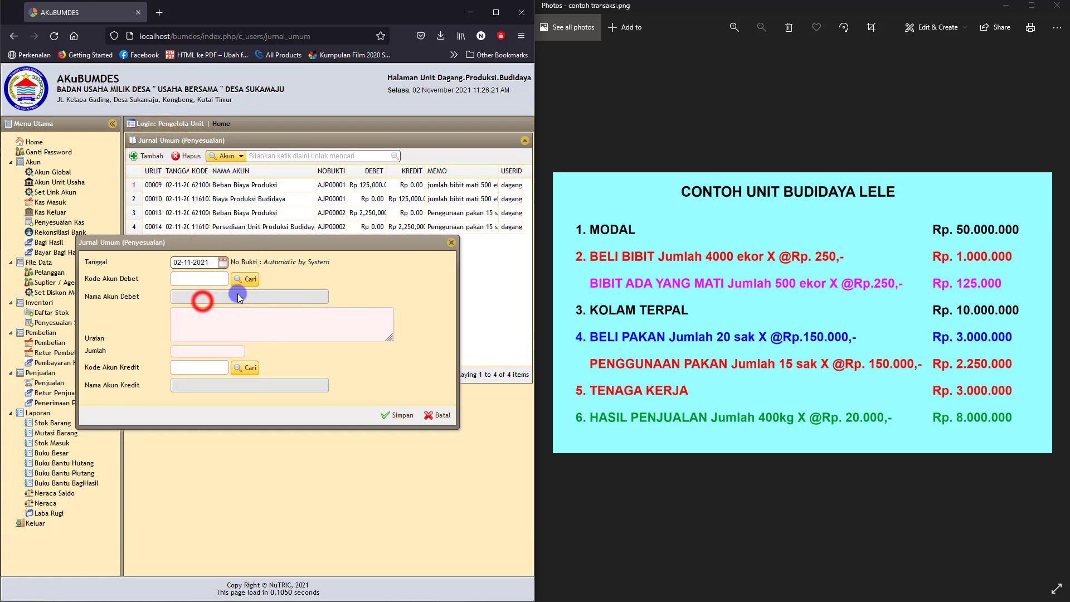
- Search the accounts for "beban" and set the new adjustment's debit account to 621000 Beban Biaya Produksi
{"action": "left_click", "coordinate": [246, 279]}
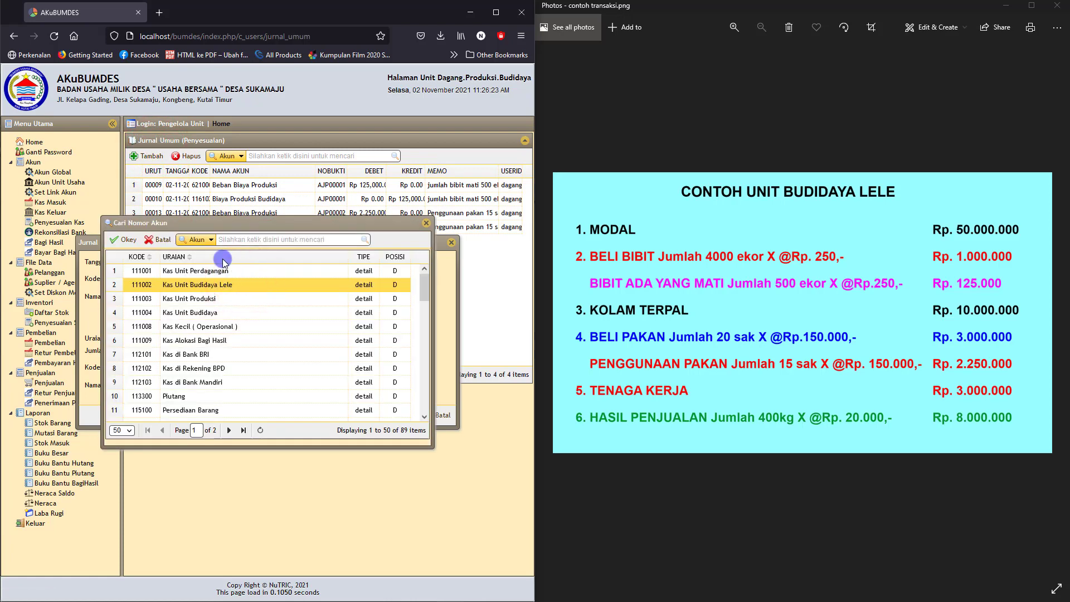
{"action": "left_click", "coordinate": [227, 239]}
{"action": "type", "text": "beban"}
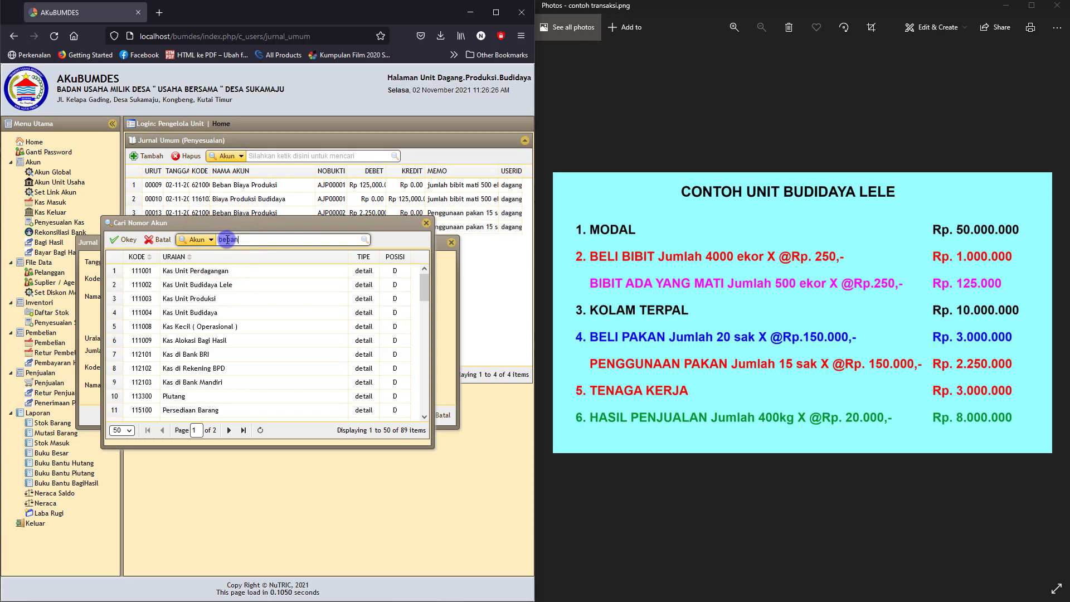
{"action": "left_click", "coordinate": [363, 240]}
{"action": "left_click", "coordinate": [231, 383]}
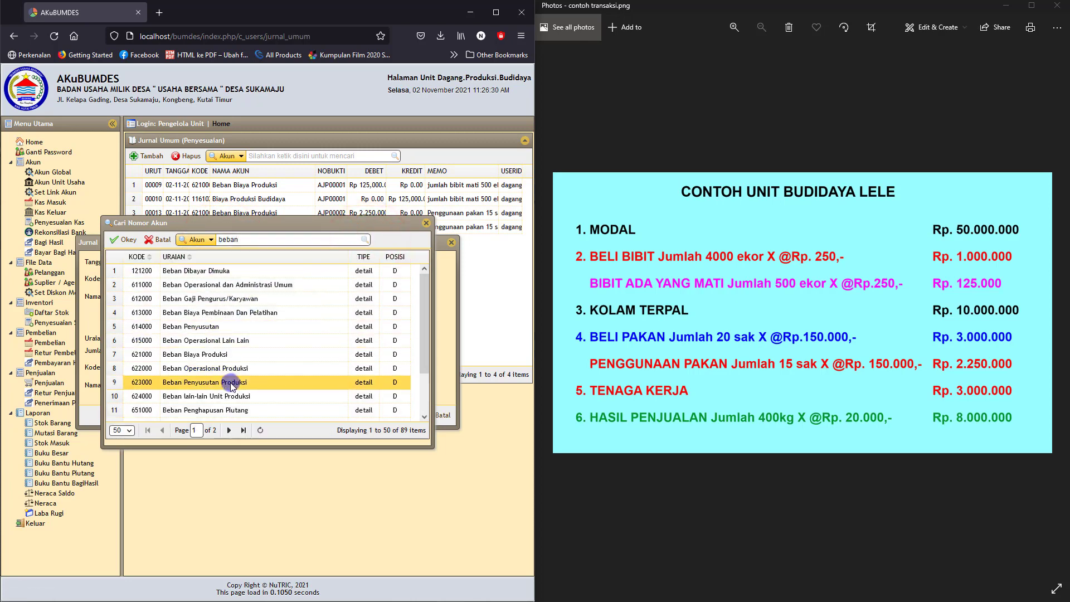
{"action": "left_click", "coordinate": [205, 356]}
{"action": "left_click", "coordinate": [125, 240]}
{"action": "left_click", "coordinate": [191, 320]}
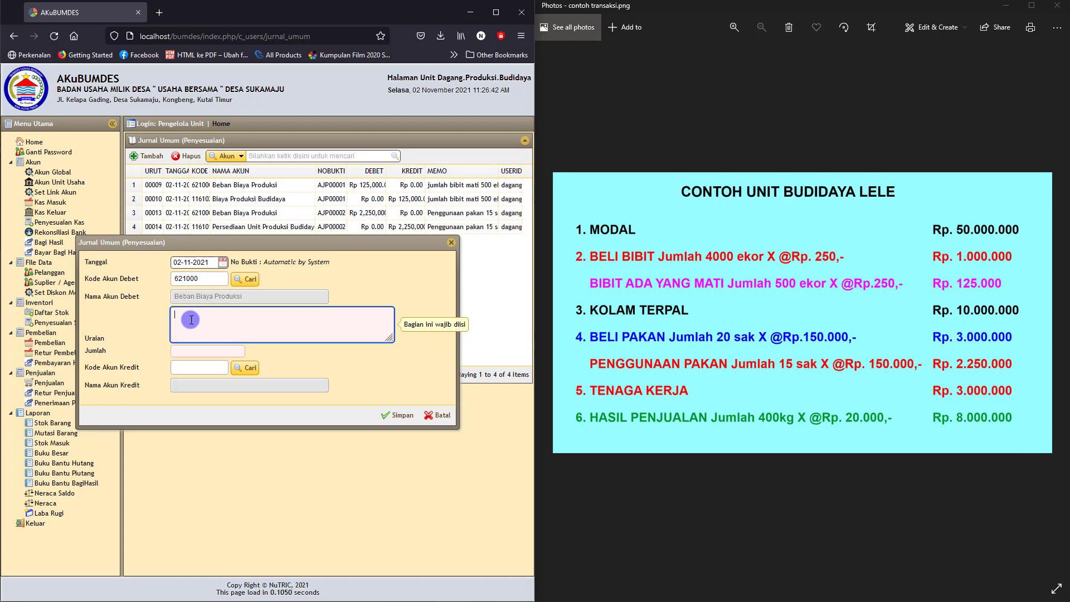
{"action": "type", "text": "enju"}
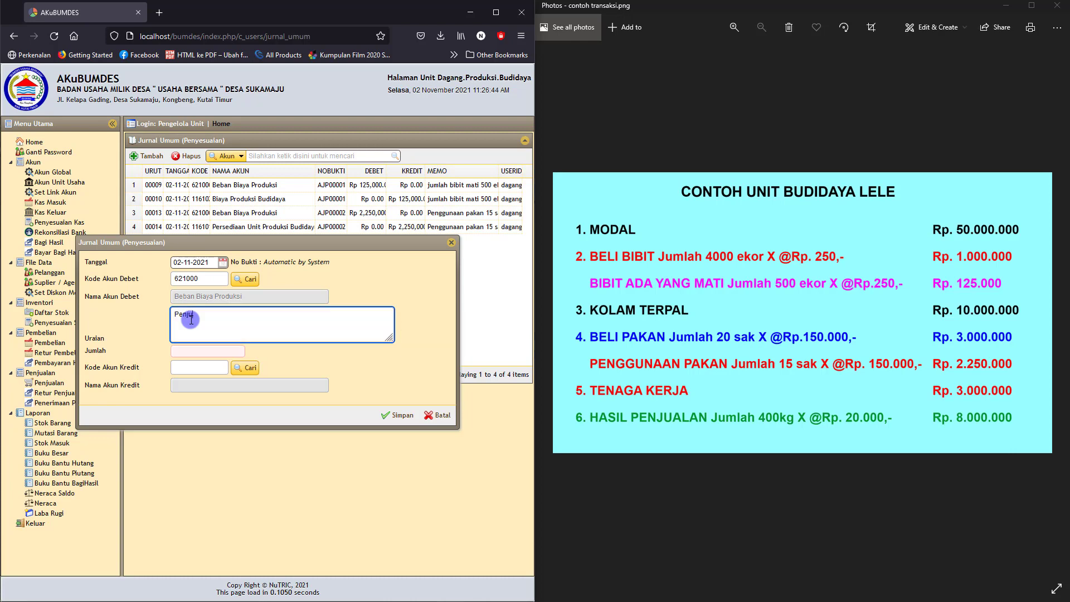
{"action": "key", "text": "BackSpace"}
{"action": "key", "text": "BackSpace"}
{"action": "key", "text": "BackSpace"}
{"action": "key", "text": "BackSpace"}
{"action": "key", "text": "BackSpace"}
{"action": "key", "text": "BackSpace"}
{"action": "key", "text": "BackSpace"}
{"action": "key", "text": "BackSpace"}
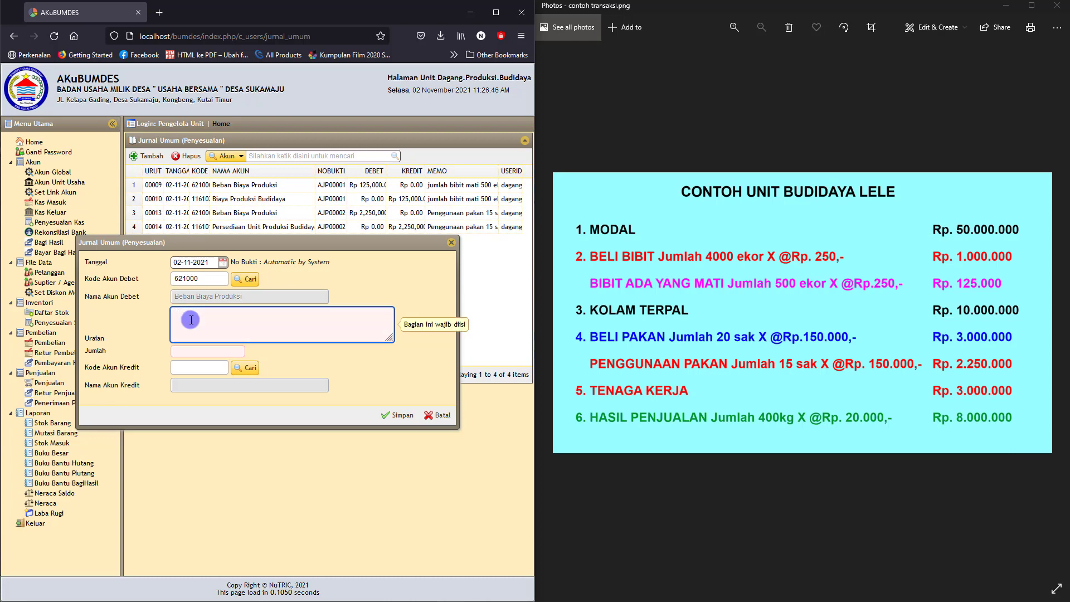
{"action": "type", "text": "Pe"}
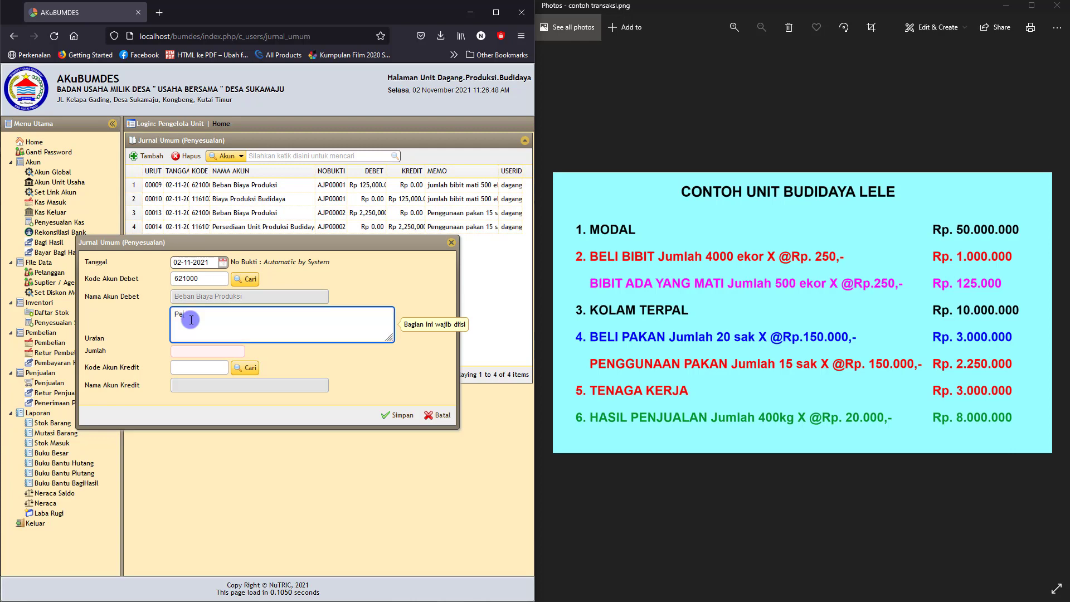
{"action": "type", "text": "njualan lele"}
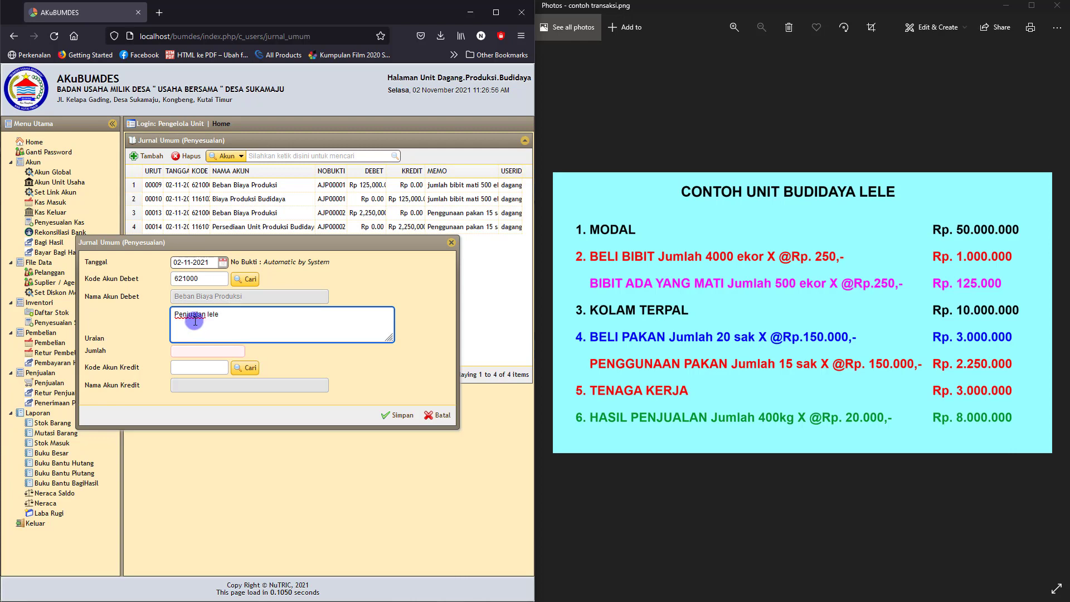
{"action": "left_click_drag", "start_coordinate": [220, 315], "coordinate": [131, 314]}
{"action": "type", "text": "bibit yang ter"}
{"action": "left_click", "coordinate": [236, 316]}
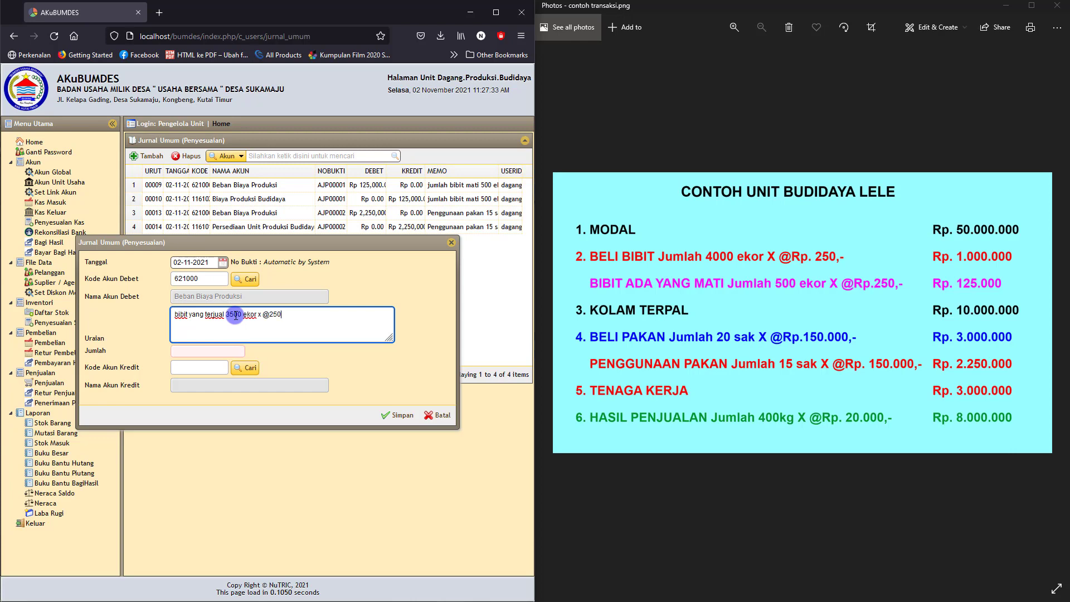
{"action": "left_click_drag", "start_coordinate": [289, 315], "coordinate": [186, 315]}
{"action": "left_click_drag", "start_coordinate": [294, 314], "coordinate": [172, 313]}
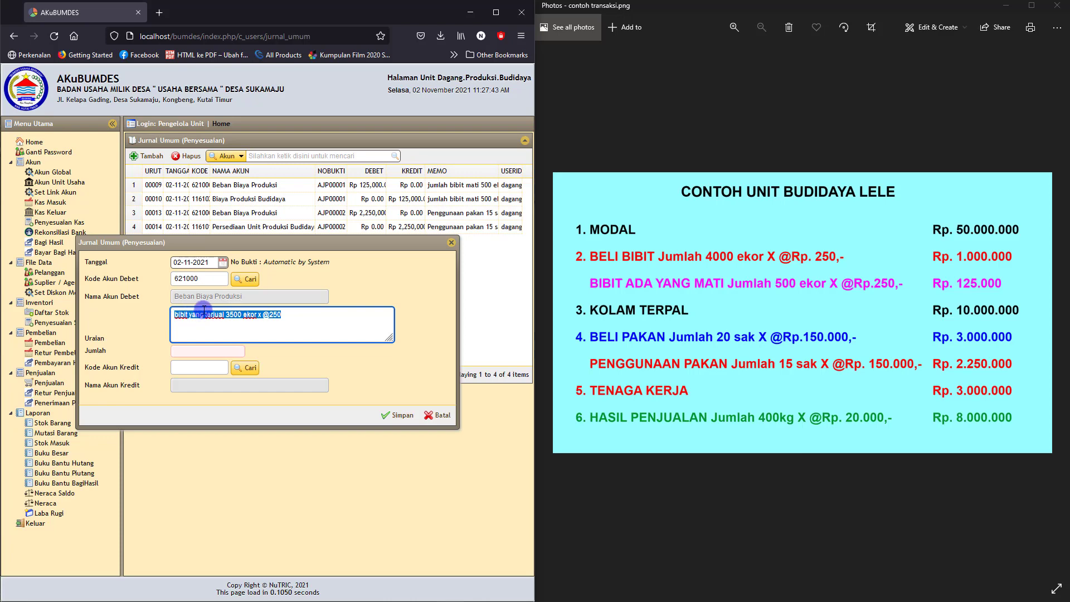
{"action": "left_click", "coordinate": [273, 328]}
{"action": "left_click_drag", "start_coordinate": [291, 320], "coordinate": [172, 320]}
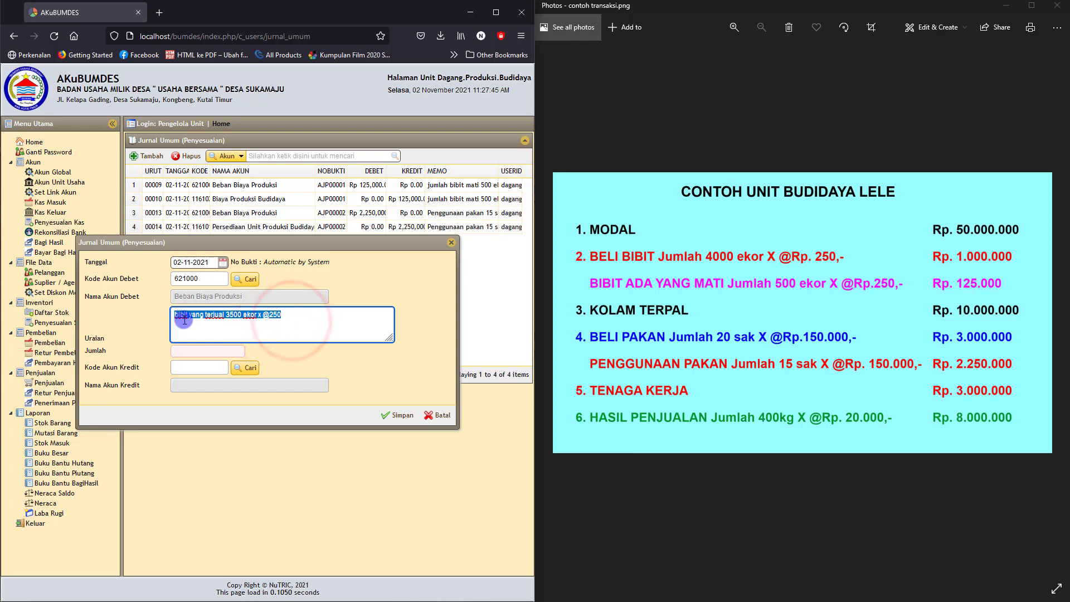
{"action": "left_click_drag", "start_coordinate": [304, 319], "coordinate": [270, 318]}
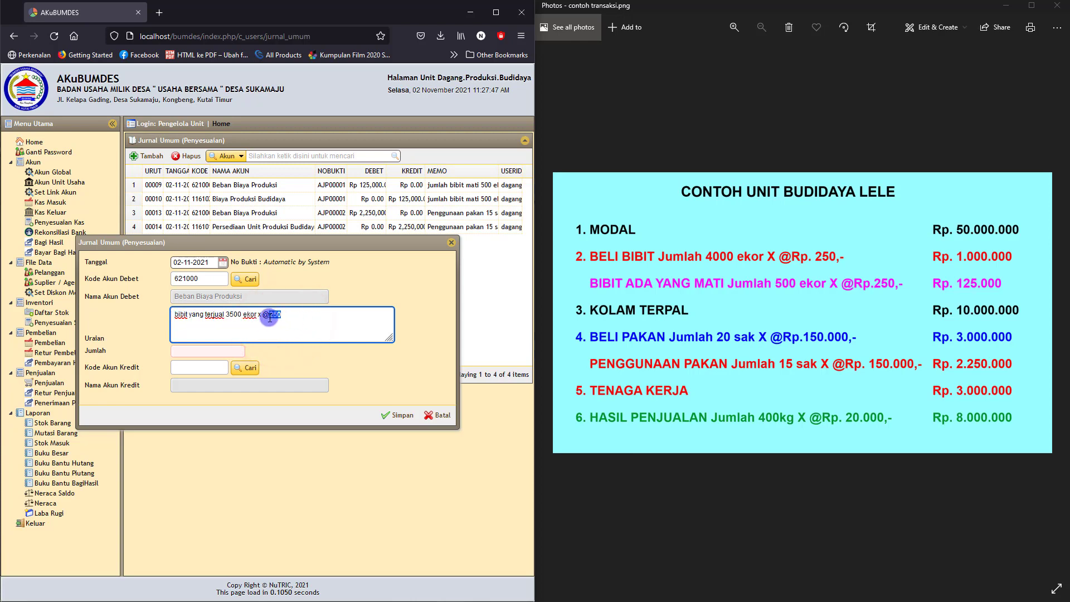
{"action": "double_click", "coordinate": [234, 314]}
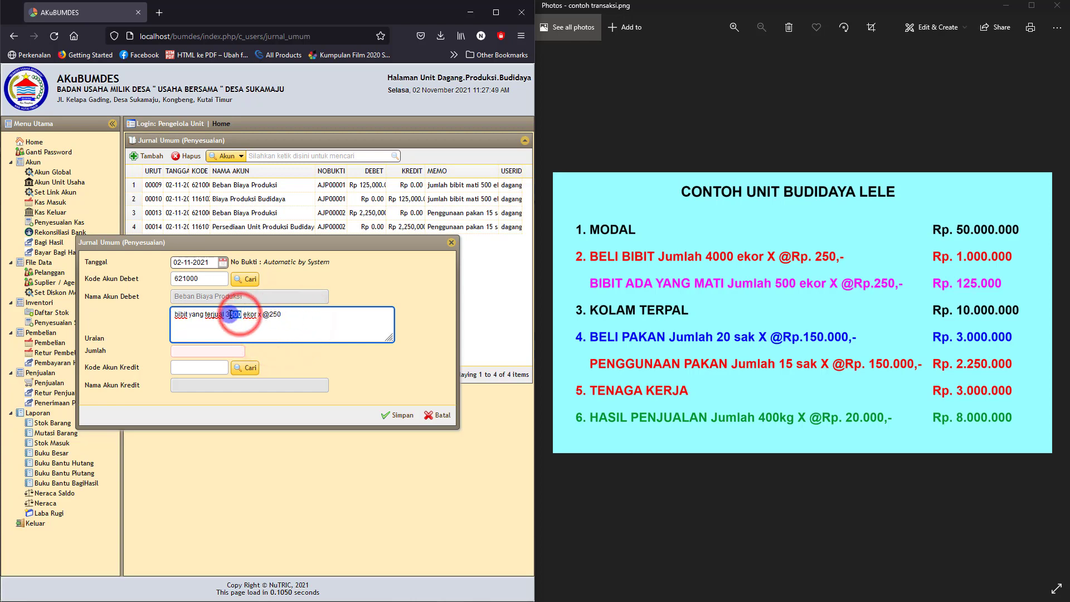
{"action": "left_click", "coordinate": [314, 318]}
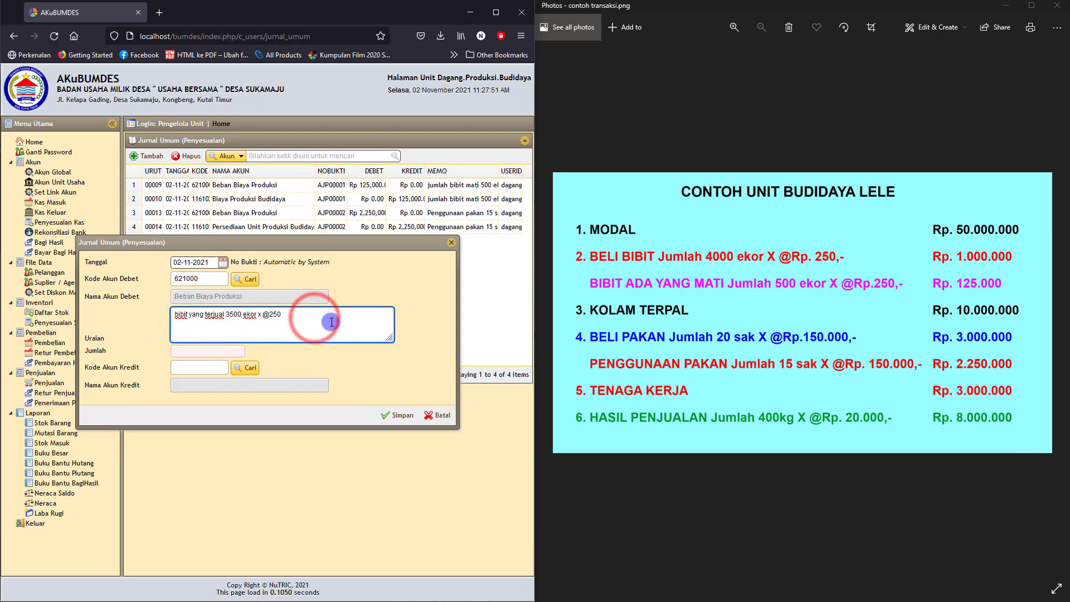
{"action": "left_click_drag", "start_coordinate": [286, 316], "coordinate": [169, 311]}
{"action": "left_click", "coordinate": [295, 319]}
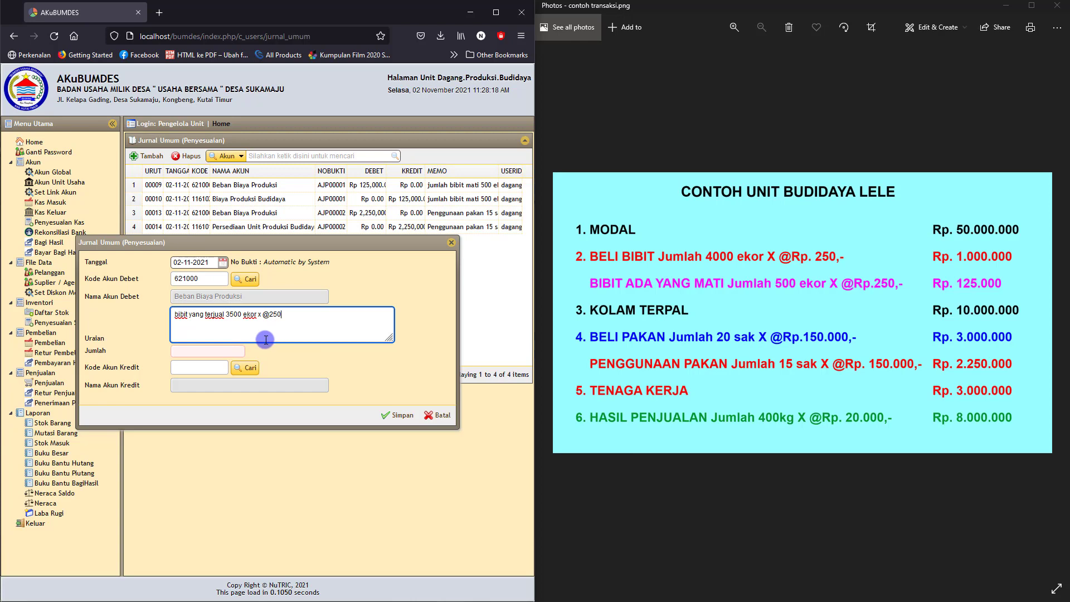
- Set the adjustment's amount to Rp 875.000 and its credit account to 116102 Biaya Produksi Budidaya, and save the entry
{"action": "left_click", "coordinate": [192, 351]}
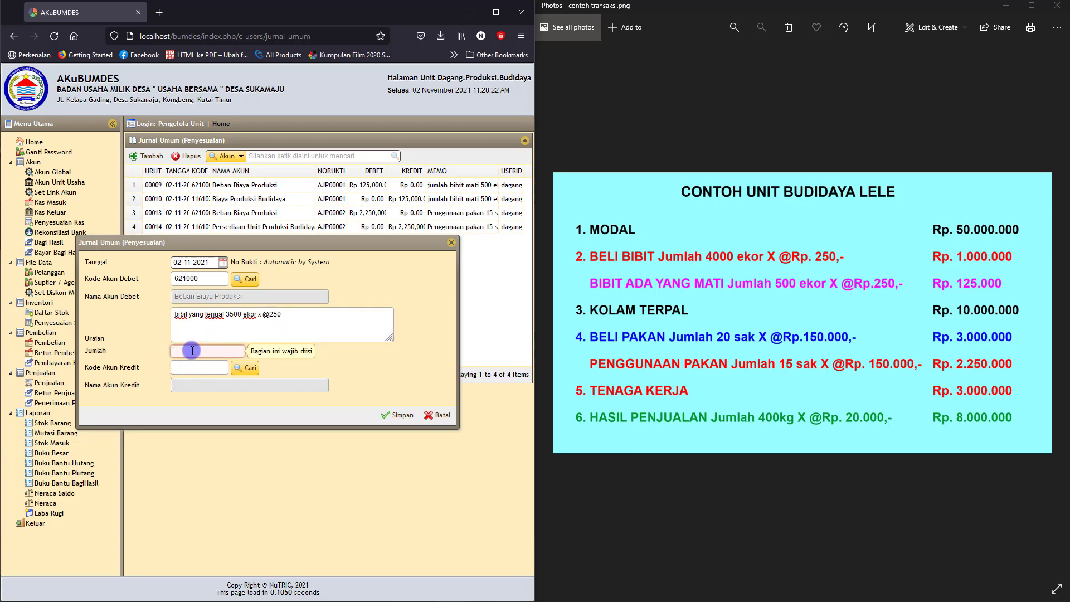
{"action": "type", "text": "875.000"}
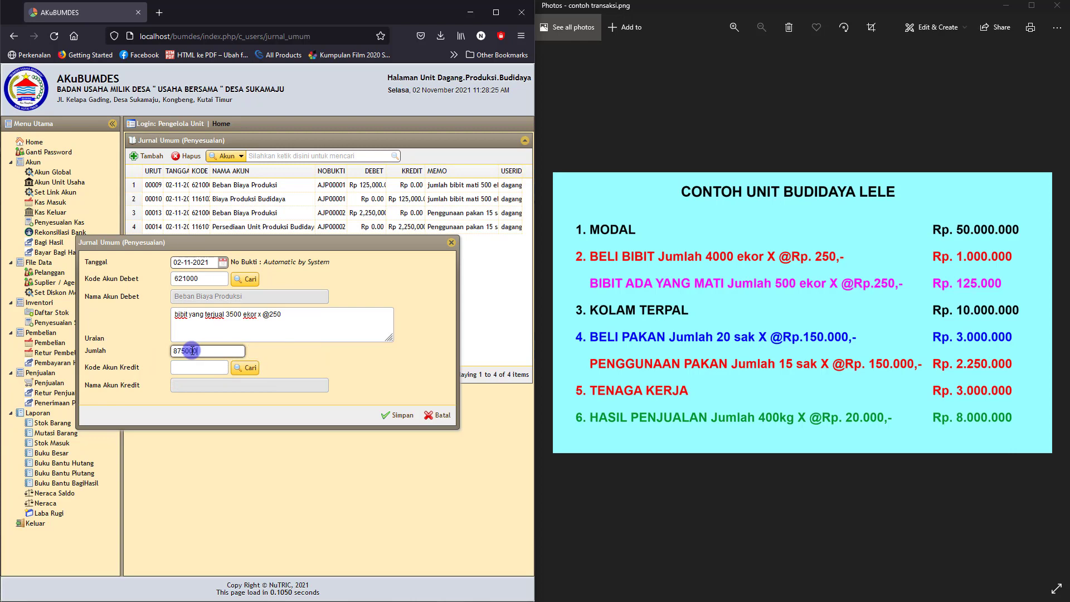
{"action": "left_click", "coordinate": [303, 365]}
{"action": "left_click", "coordinate": [249, 370]}
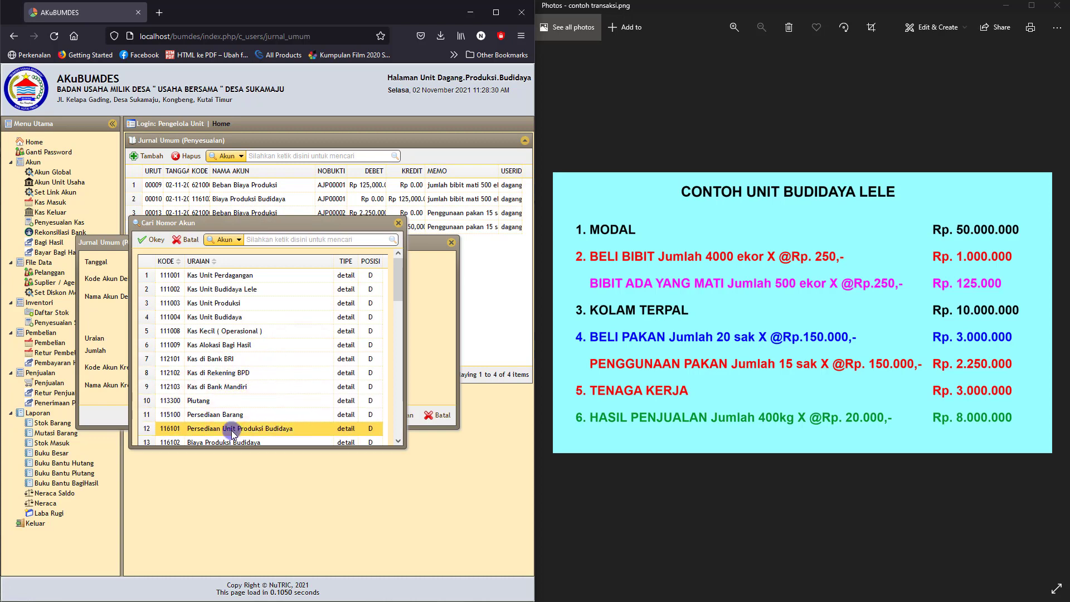
{"action": "scroll", "coordinate": [227, 421], "scroll_direction": "down", "scroll_amount": 2}
{"action": "left_click", "coordinate": [216, 395]}
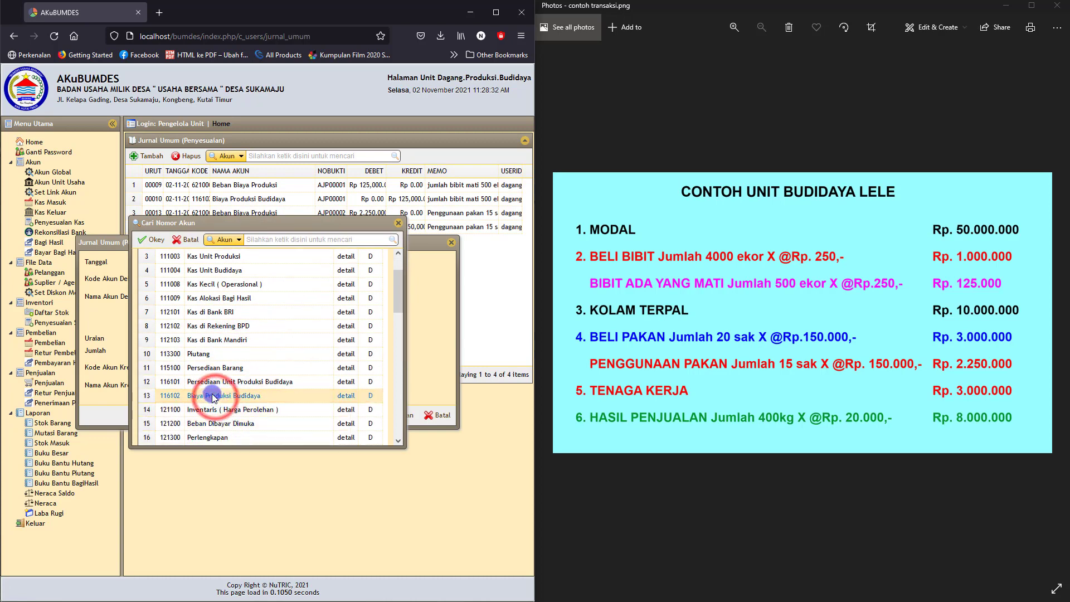
{"action": "left_click", "coordinate": [154, 243]}
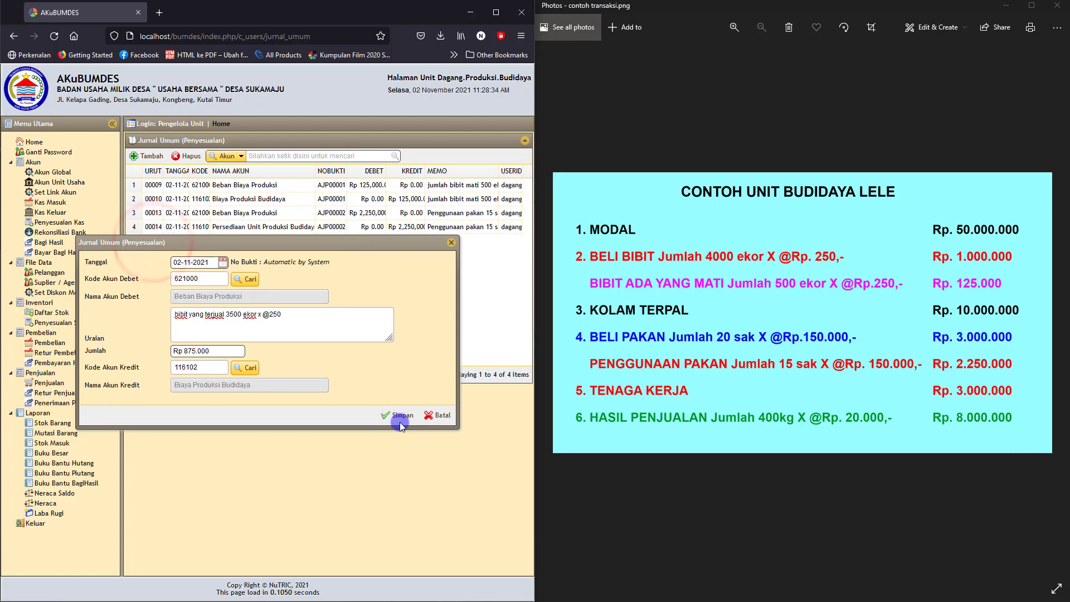
{"action": "left_click", "coordinate": [399, 415]}
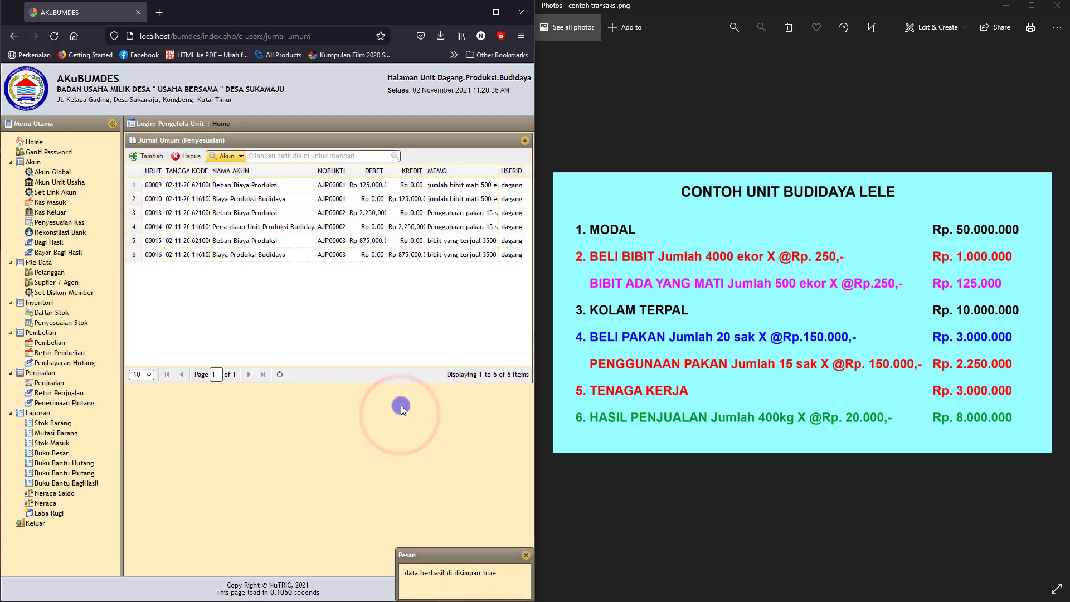
- Display the Neraca report for 02-11-2021 and check the Persediaan Unit Produksi Budidaya and Biaya Produksi Budidaya amounts
{"action": "left_click", "coordinate": [40, 503]}
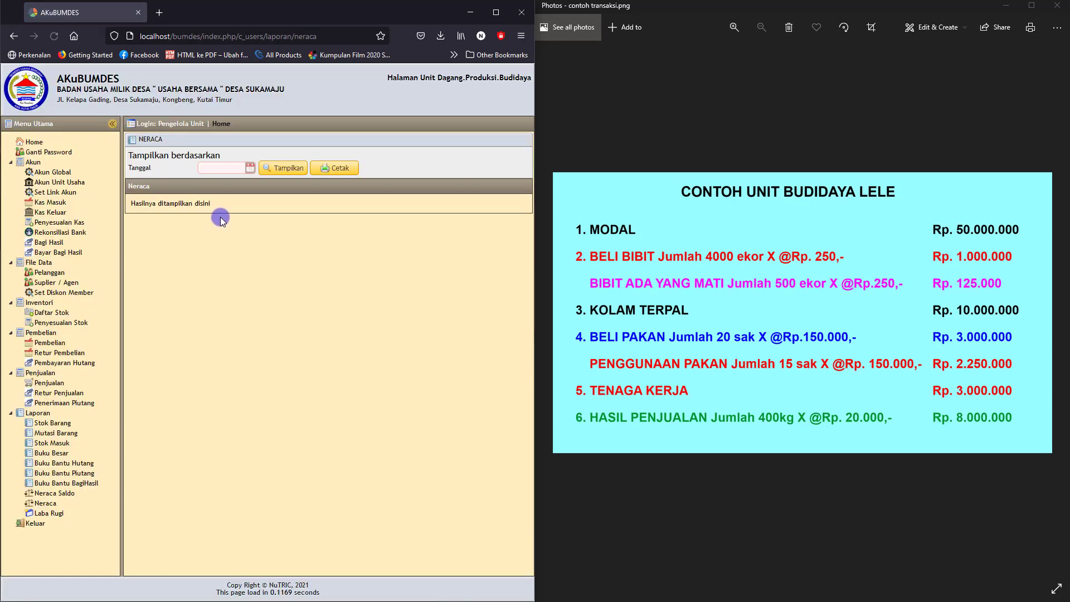
{"action": "left_click", "coordinate": [249, 166]}
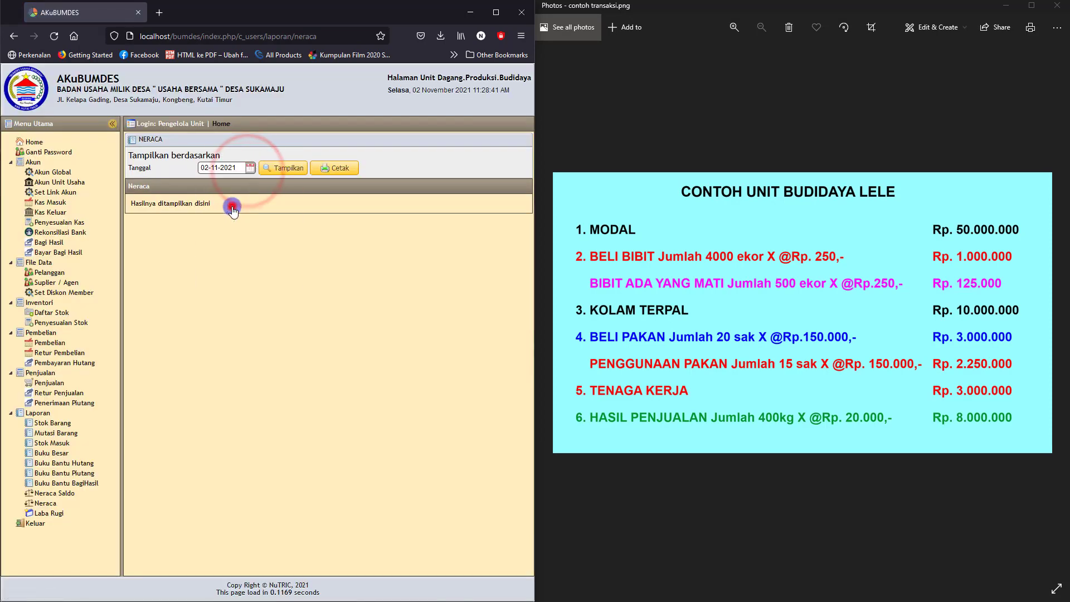
{"action": "left_click", "coordinate": [281, 167]}
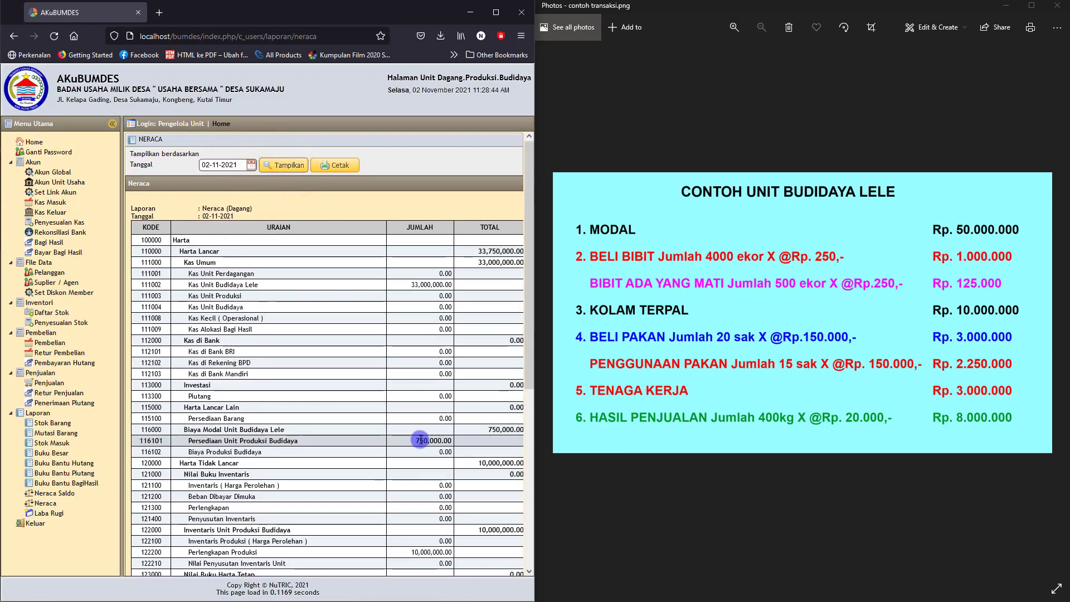
{"action": "left_click_drag", "start_coordinate": [411, 441], "coordinate": [454, 440]}
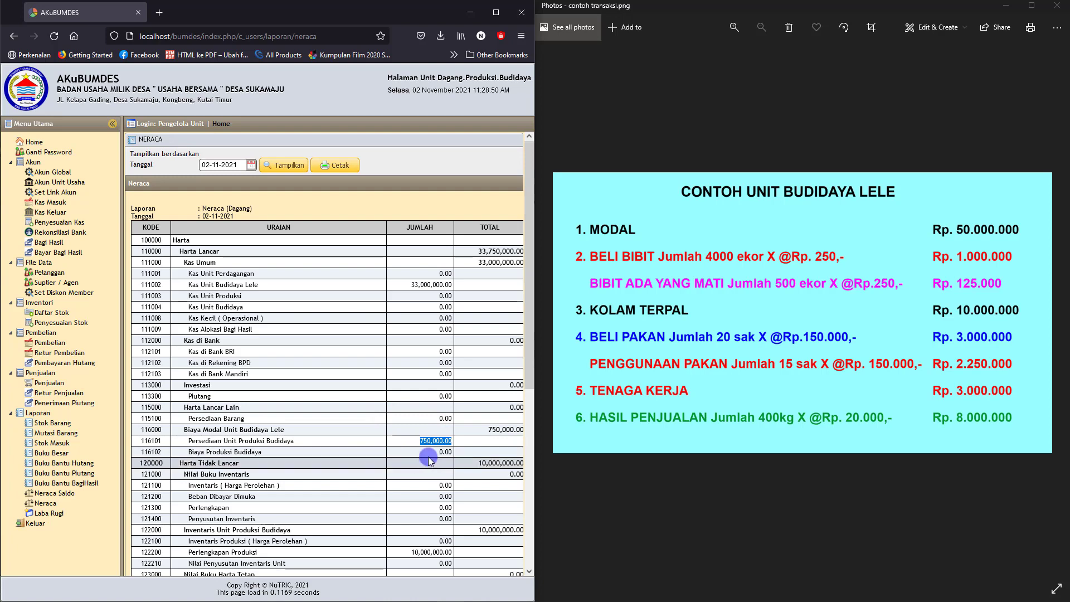
{"action": "left_click_drag", "start_coordinate": [402, 452], "coordinate": [452, 457]}
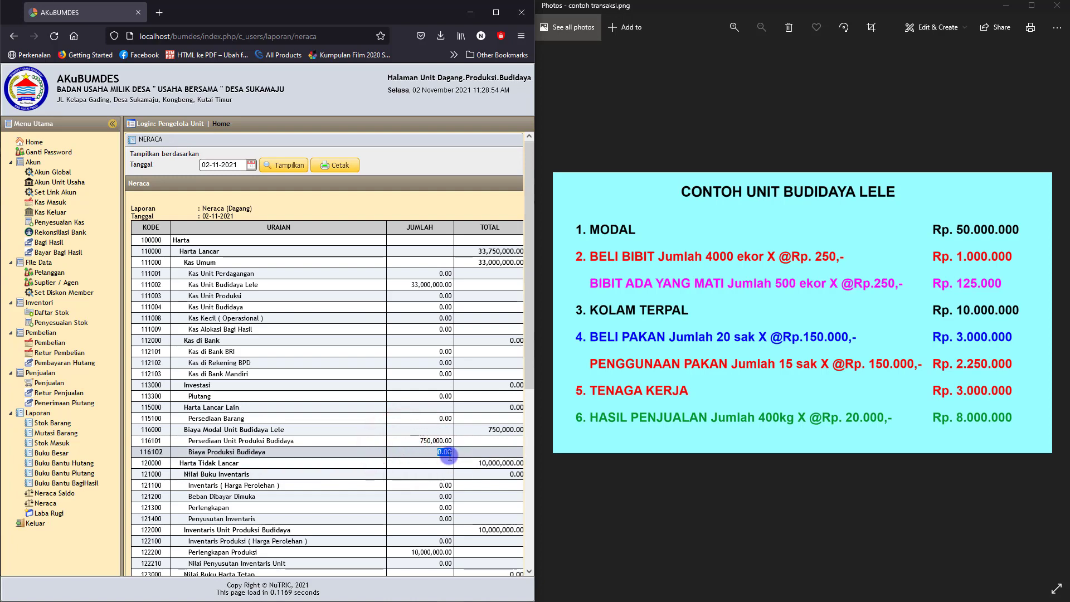
- Check the Laba Berjalan amount under Posisi Modal in the Neraca report
{"action": "scroll", "coordinate": [451, 457], "scroll_direction": "down", "scroll_amount": 5}
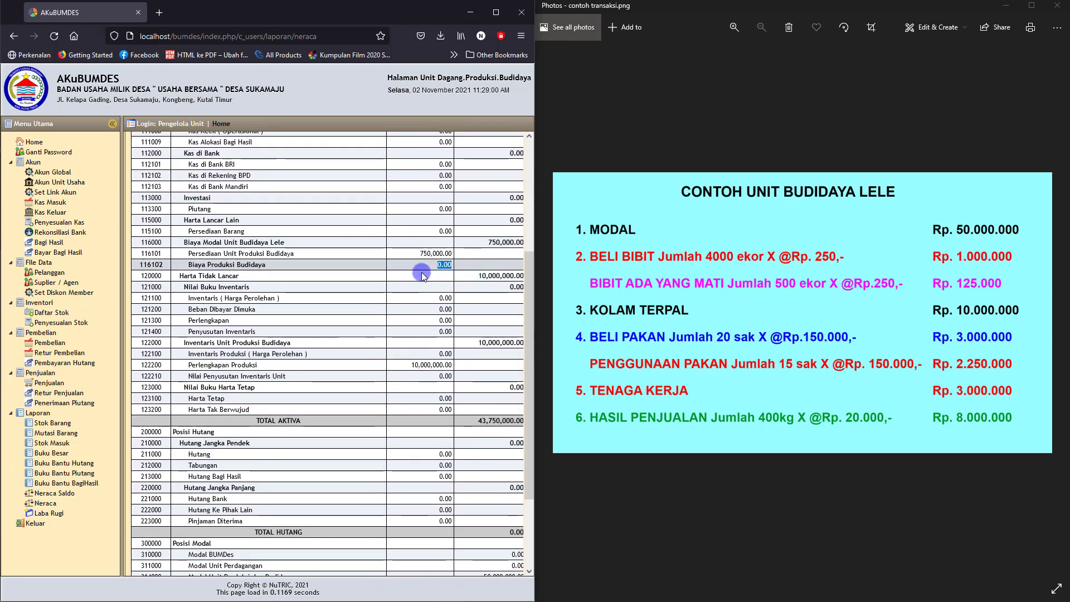
{"action": "scroll", "coordinate": [422, 275], "scroll_direction": "down", "scroll_amount": 3}
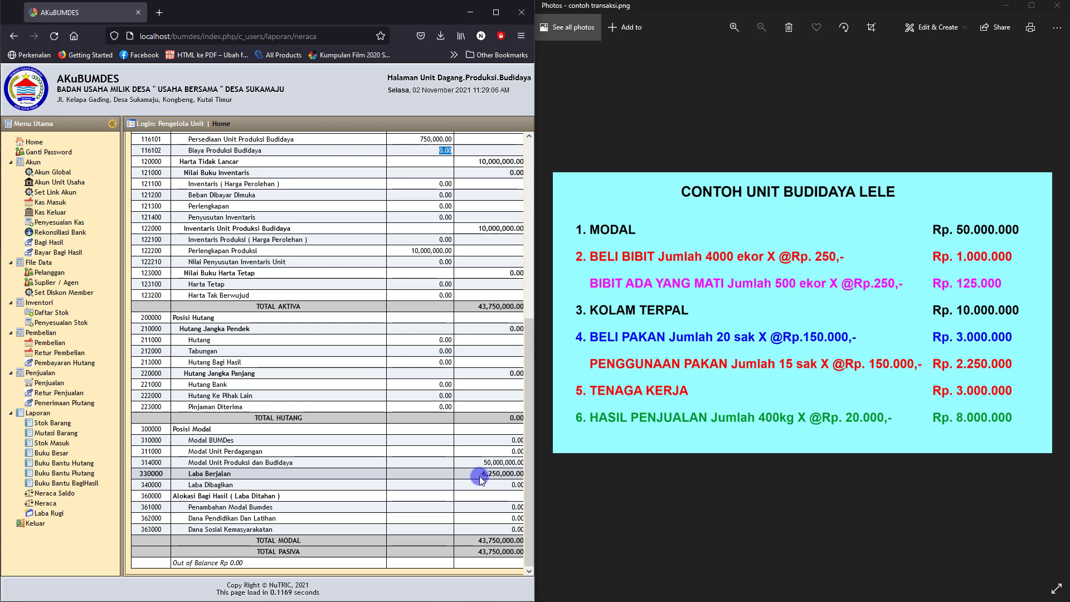
{"action": "left_click_drag", "start_coordinate": [478, 474], "coordinate": [525, 475]}
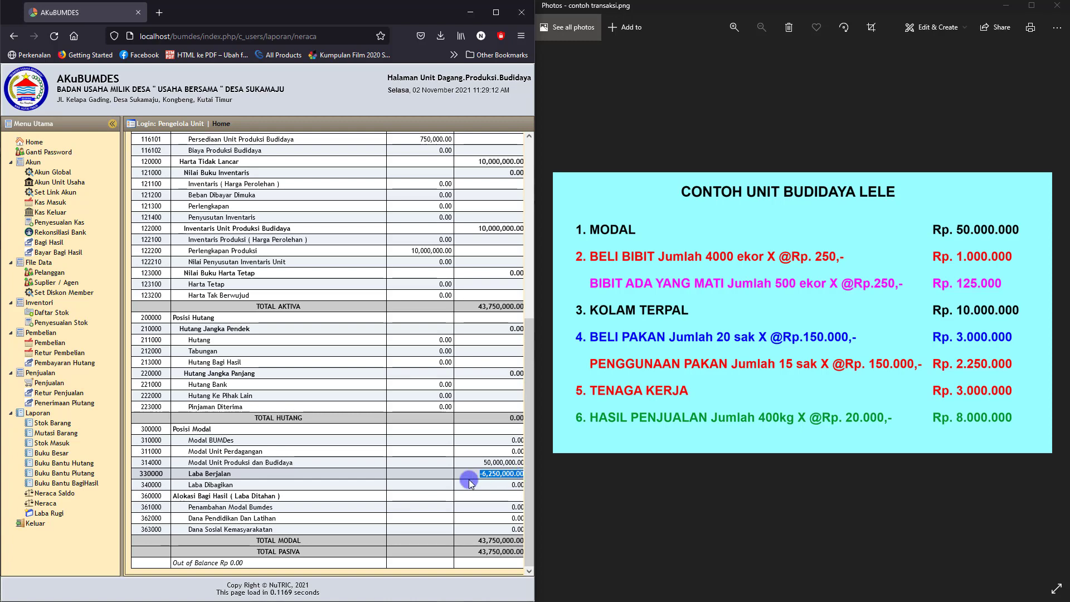
- Display the Laba Rugi report from 02-11-2021 to 02-11-2021 and check the Beban Biaya Produksi amount
{"action": "left_click", "coordinate": [45, 514]}
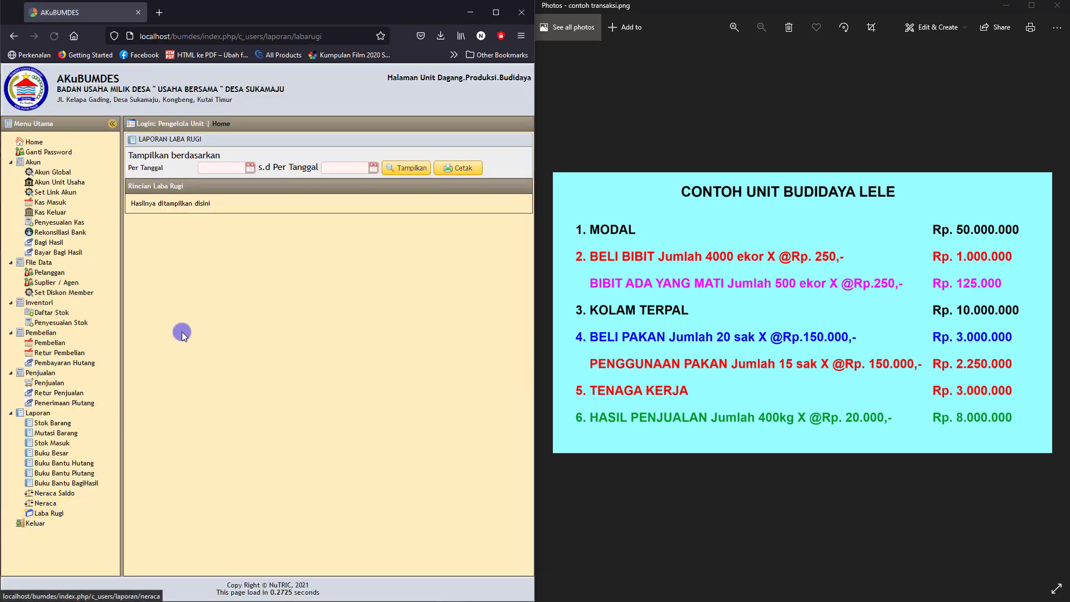
{"action": "left_click", "coordinate": [249, 168]}
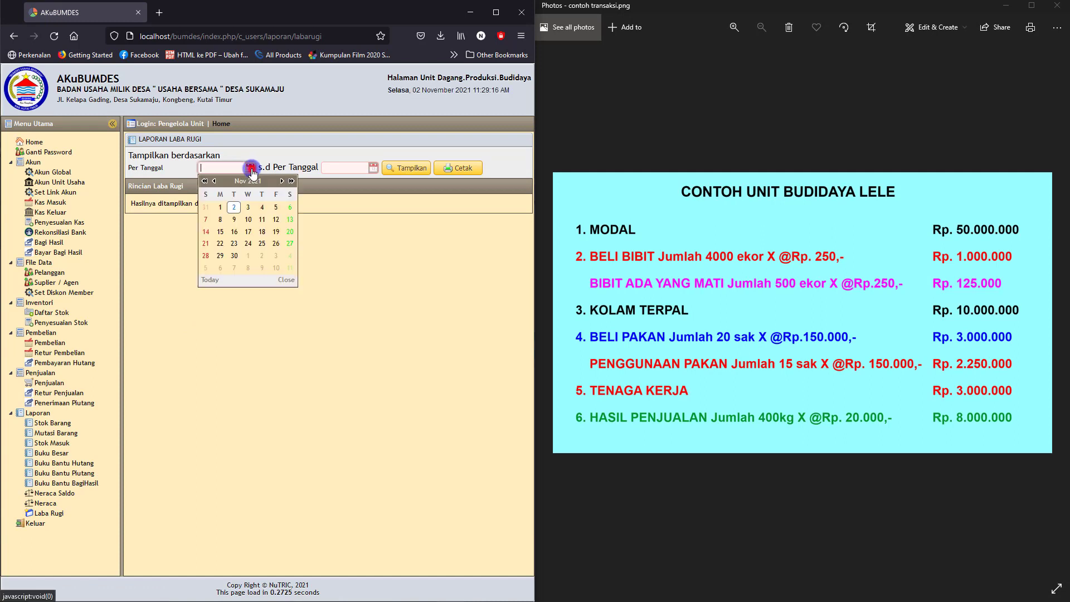
{"action": "left_click", "coordinate": [234, 208]}
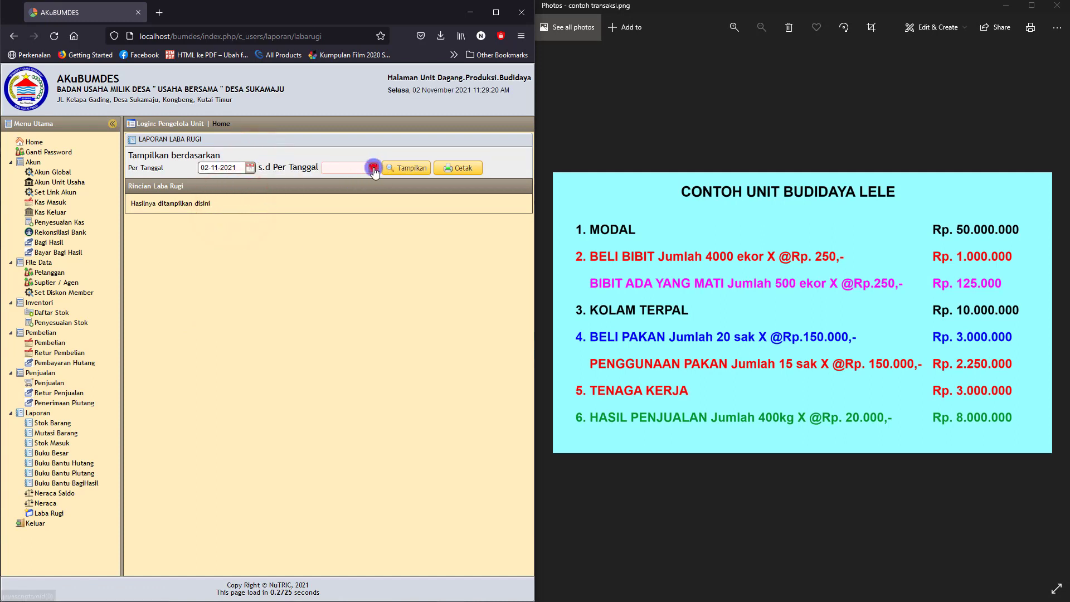
{"action": "left_click", "coordinate": [373, 167]}
{"action": "left_click", "coordinate": [357, 207]}
{"action": "left_click", "coordinate": [406, 169]}
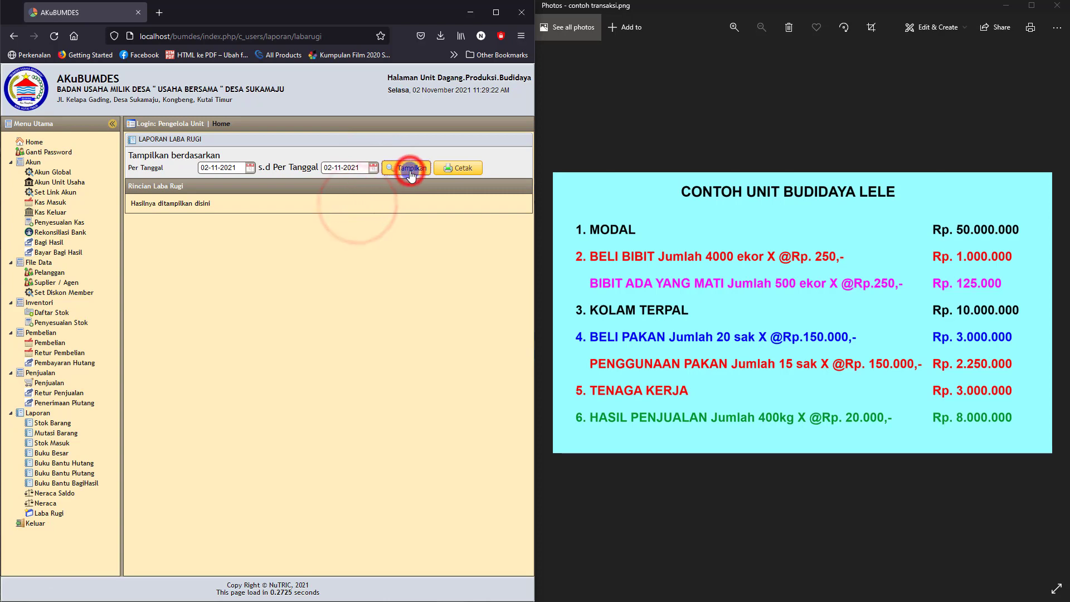
{"action": "scroll", "coordinate": [388, 400], "scroll_direction": "down", "scroll_amount": 3}
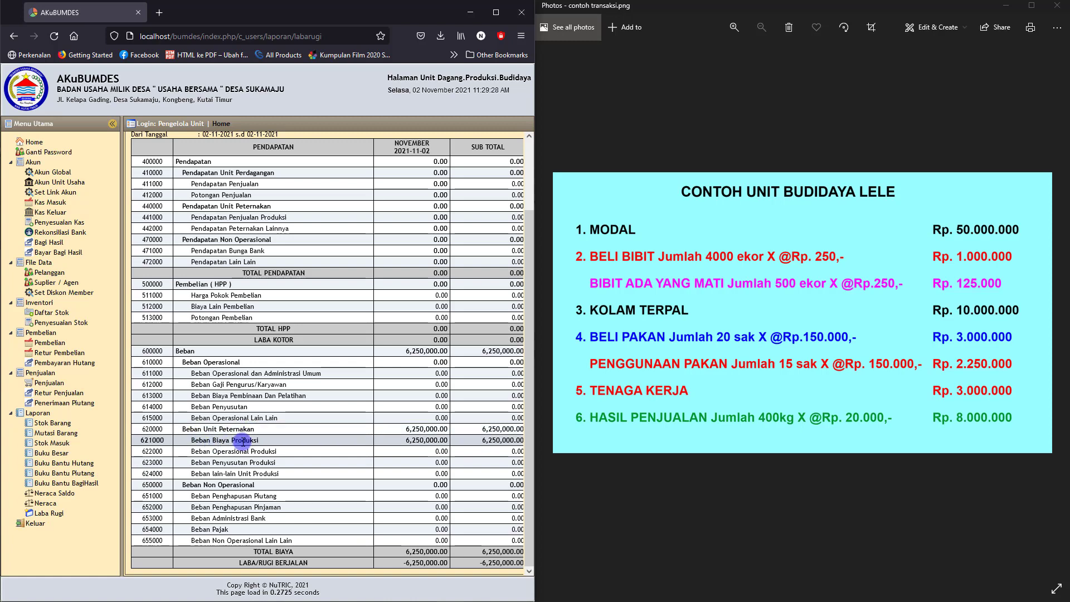
{"action": "left_click_drag", "start_coordinate": [396, 439], "coordinate": [448, 439]}
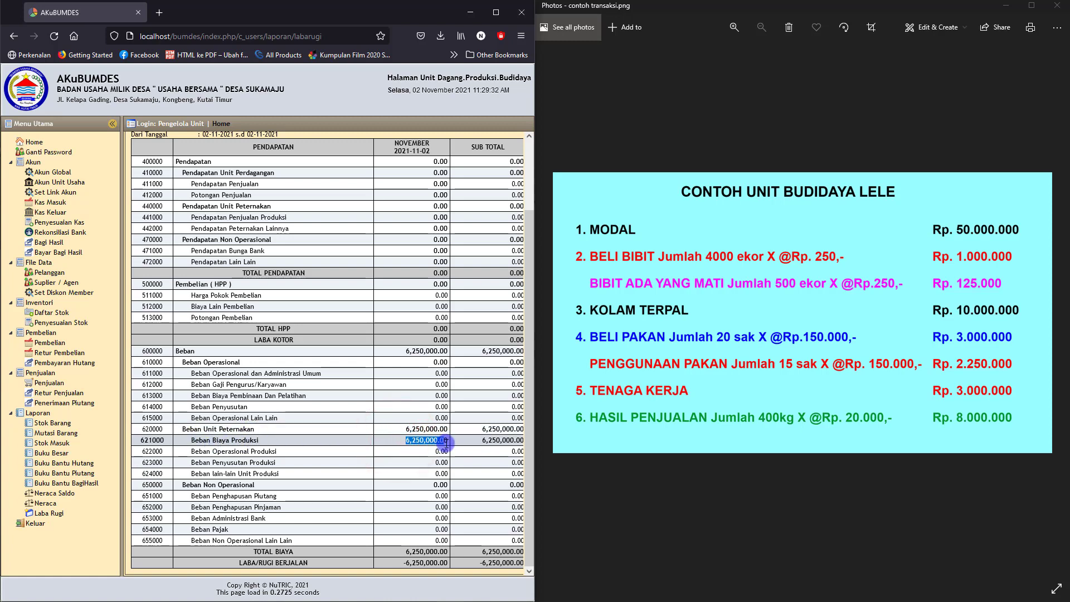
- Open the Buku Besar report, search the accounts for "beban" and choose Beban Biaya Produksi
{"action": "left_click", "coordinate": [49, 454]}
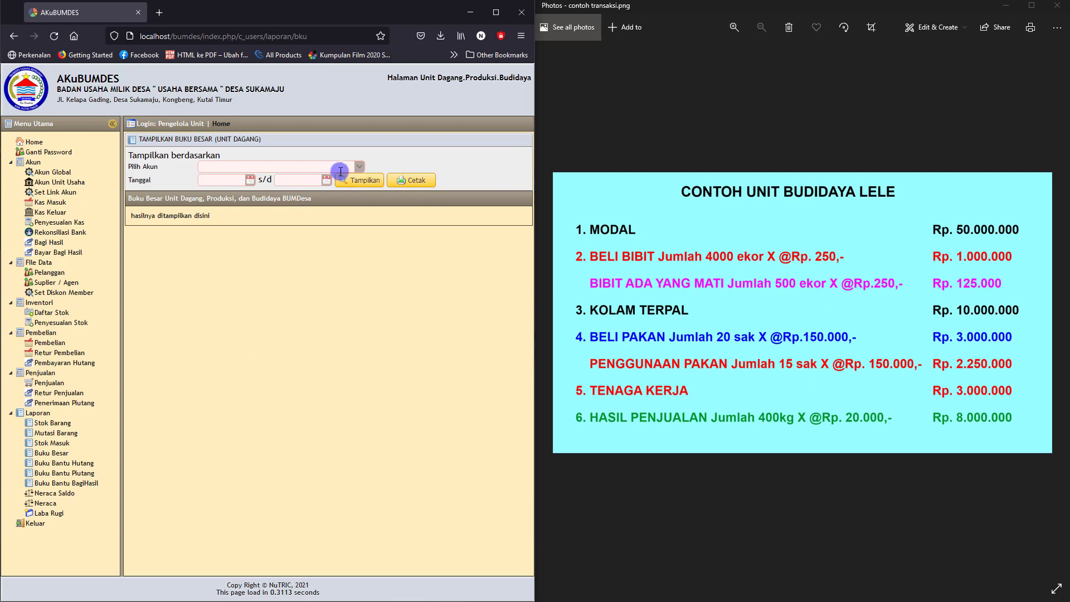
{"action": "left_click", "coordinate": [340, 167]}
{"action": "type", "text": "be"}
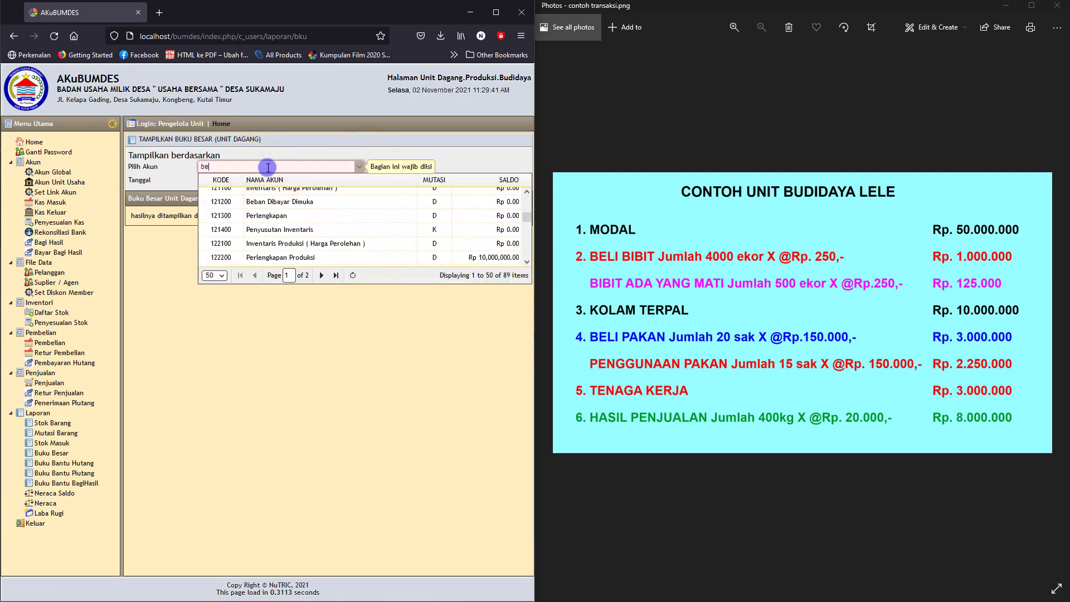
{"action": "type", "text": "ban"}
{"action": "scroll", "coordinate": [341, 223], "scroll_direction": "up", "scroll_amount": 3}
{"action": "left_click", "coordinate": [322, 275]}
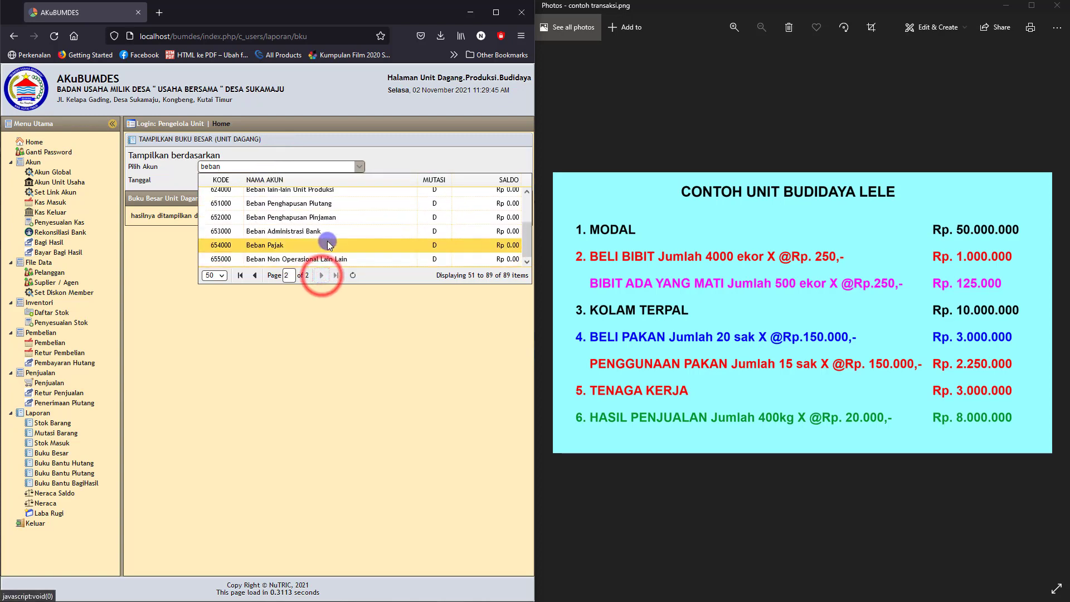
{"action": "left_click", "coordinate": [293, 196]}
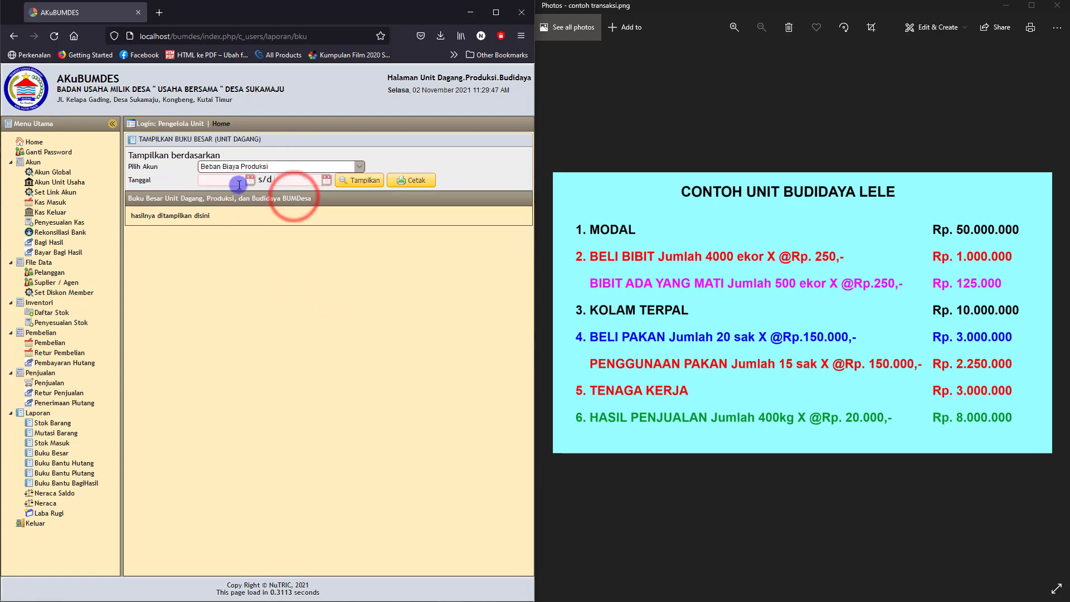
- Display the Beban Biaya Produksi ledger for the period 01-11-2021 to 30-11-2021
{"action": "left_click", "coordinate": [249, 179]}
{"action": "left_click", "coordinate": [221, 221]}
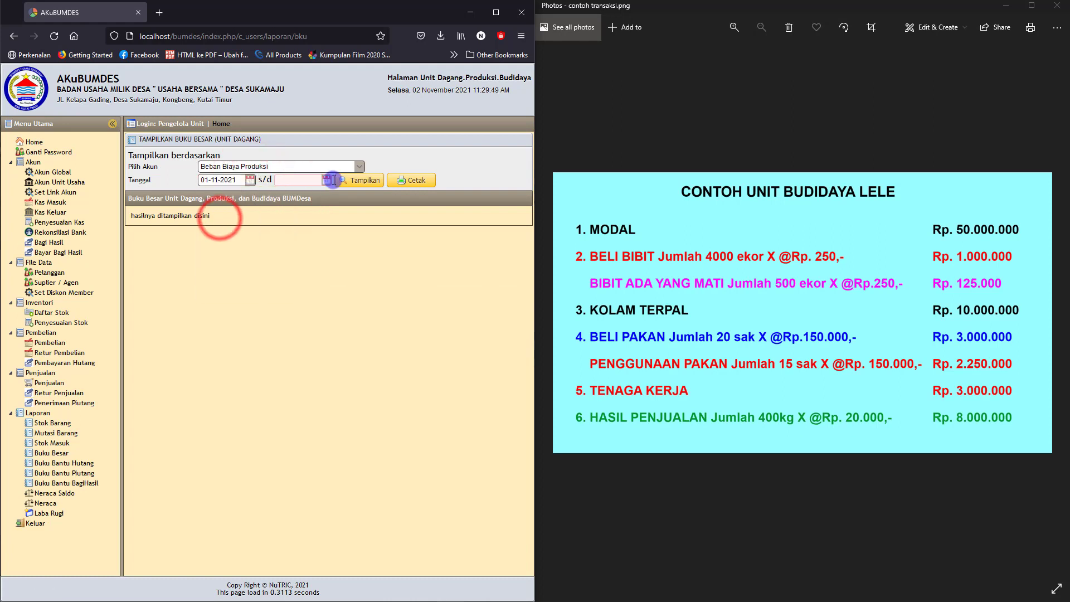
{"action": "left_click", "coordinate": [327, 180]}
{"action": "left_click", "coordinate": [310, 268]}
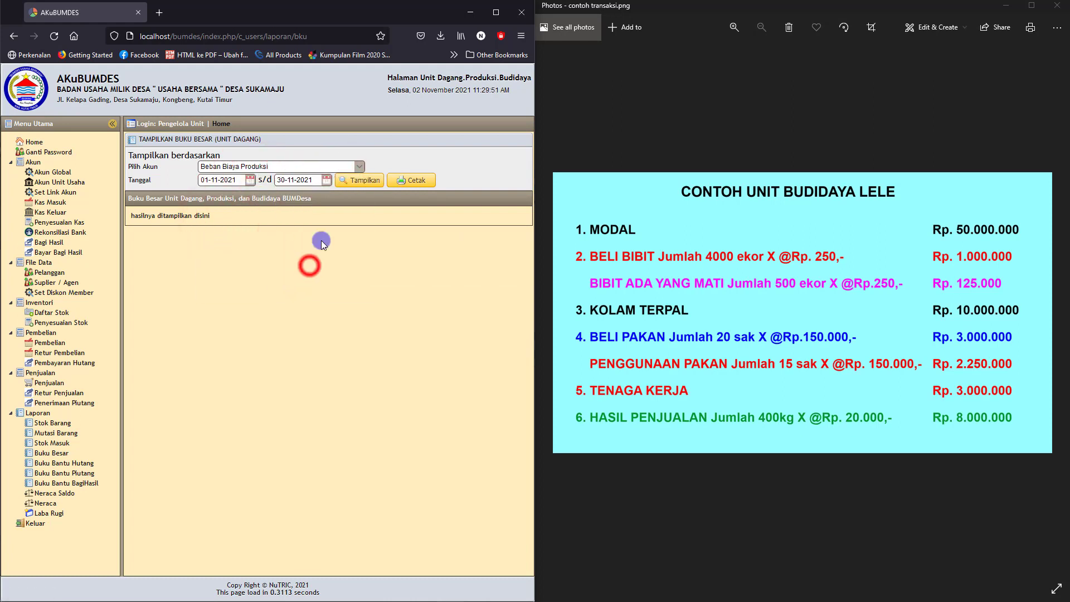
{"action": "left_click", "coordinate": [362, 178]}
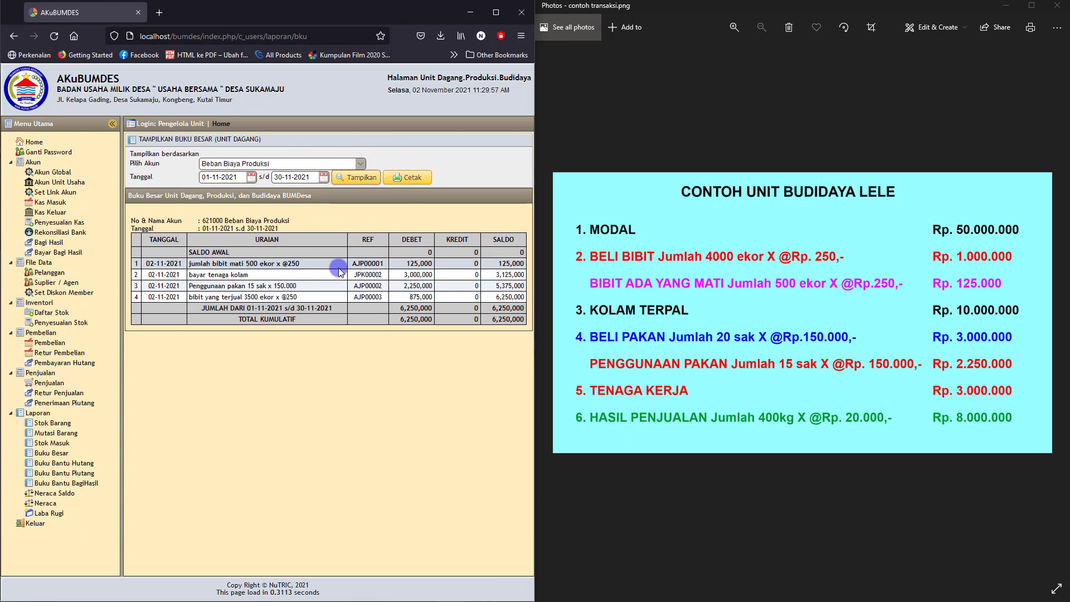
- Review the descriptions and debit amounts of the dead-seed, labour, feed and sold-seed ledger entries, plus the cumulative total
{"action": "left_click_drag", "start_coordinate": [409, 262], "coordinate": [433, 263]}
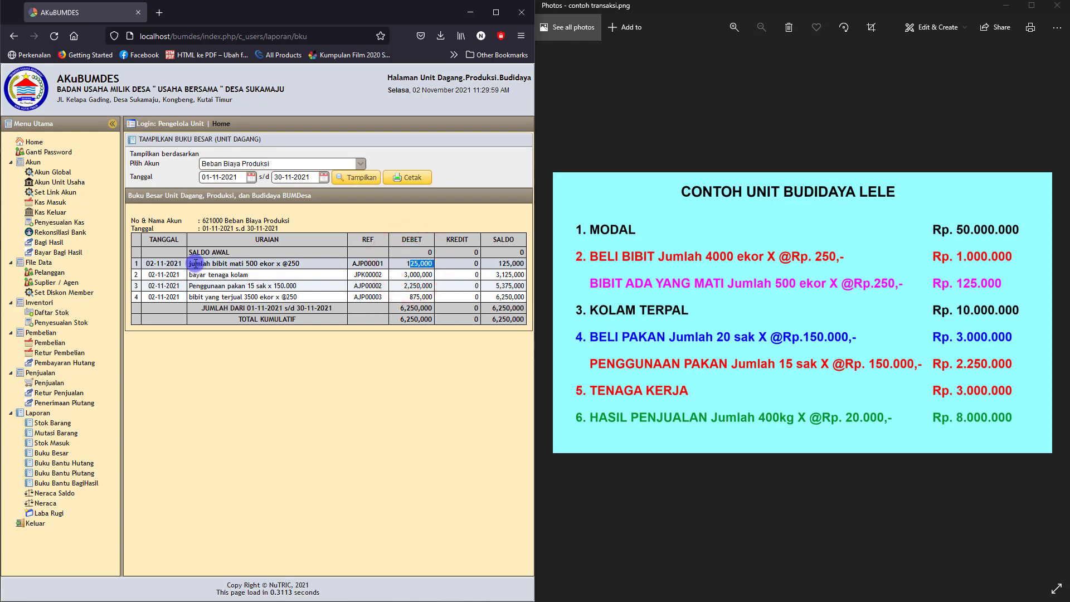
{"action": "left_click_drag", "start_coordinate": [189, 263], "coordinate": [293, 264]}
{"action": "left_click_drag", "start_coordinate": [191, 274], "coordinate": [434, 274]}
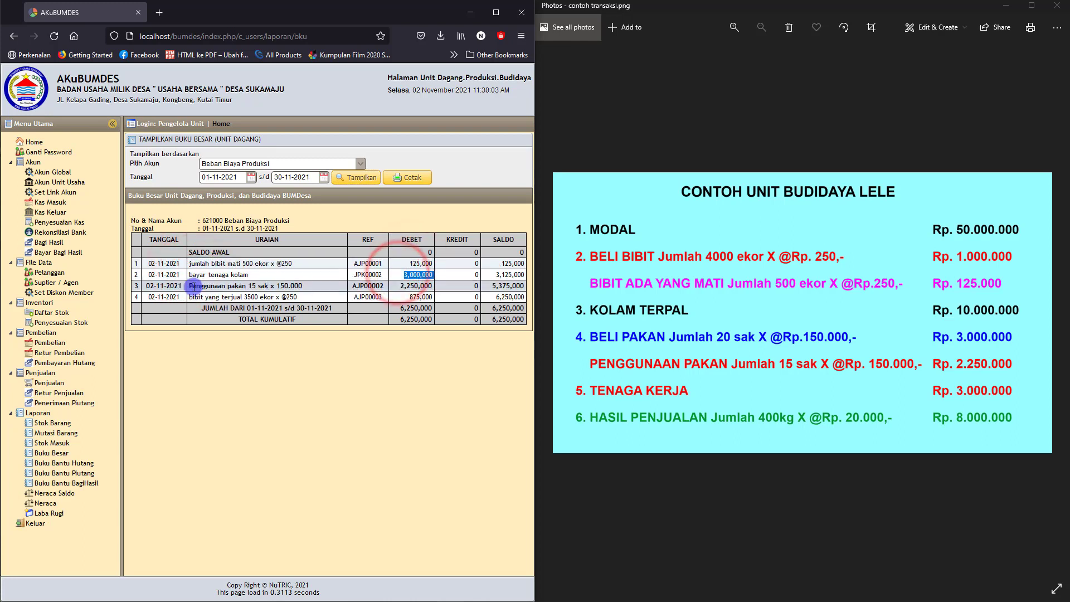
{"action": "left_click_drag", "start_coordinate": [191, 286], "coordinate": [316, 285]}
{"action": "left_click_drag", "start_coordinate": [394, 284], "coordinate": [427, 289]}
{"action": "left_click_drag", "start_coordinate": [190, 297], "coordinate": [307, 296]}
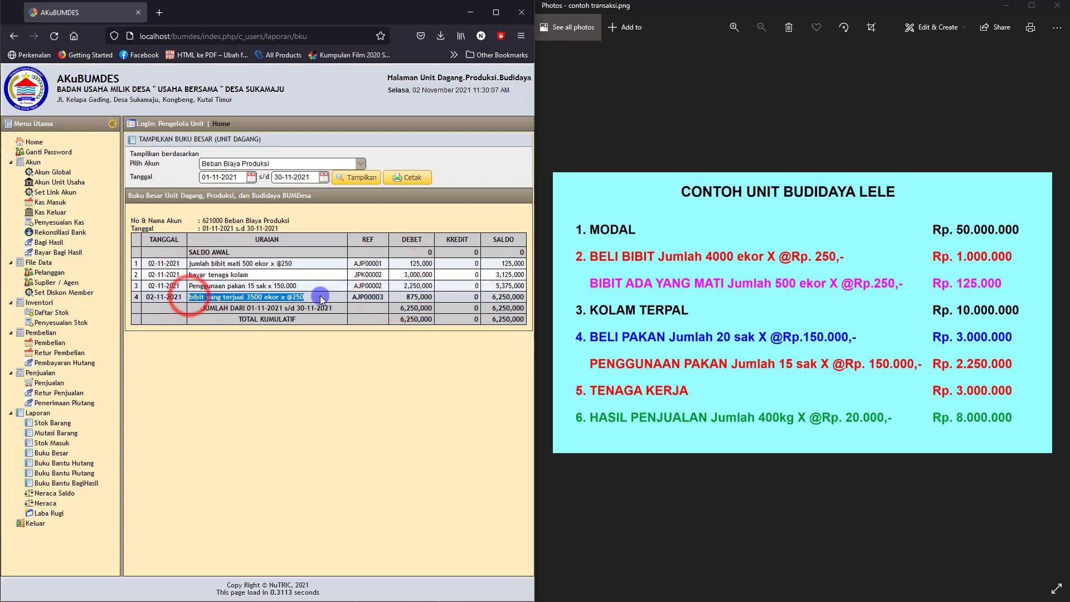
{"action": "left_click_drag", "start_coordinate": [408, 298], "coordinate": [400, 321]}
{"action": "double_click", "coordinate": [401, 321]}
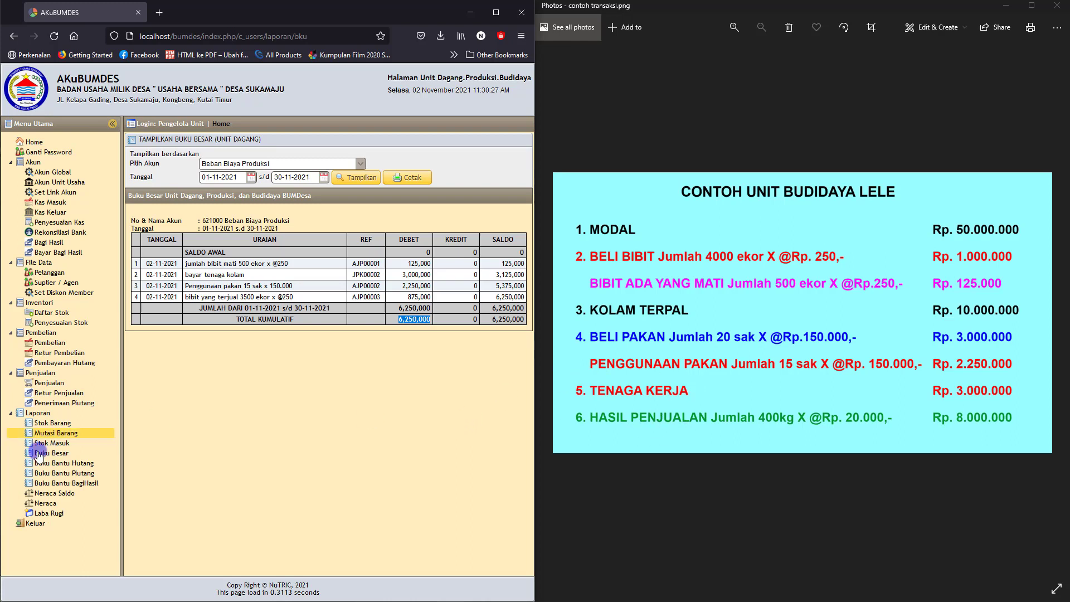
- Start a new Kas Masuk transaction dated 02-11-2021 with the debit account 111002 Kas Unit Budidaya Lele
{"action": "left_click", "coordinate": [48, 203]}
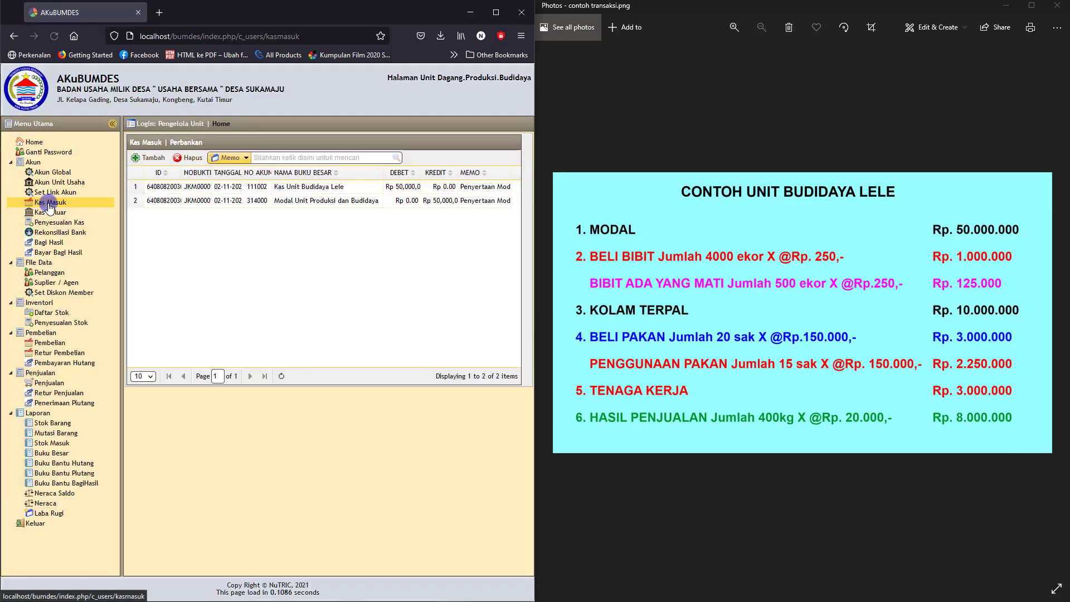
{"action": "left_click", "coordinate": [150, 158]}
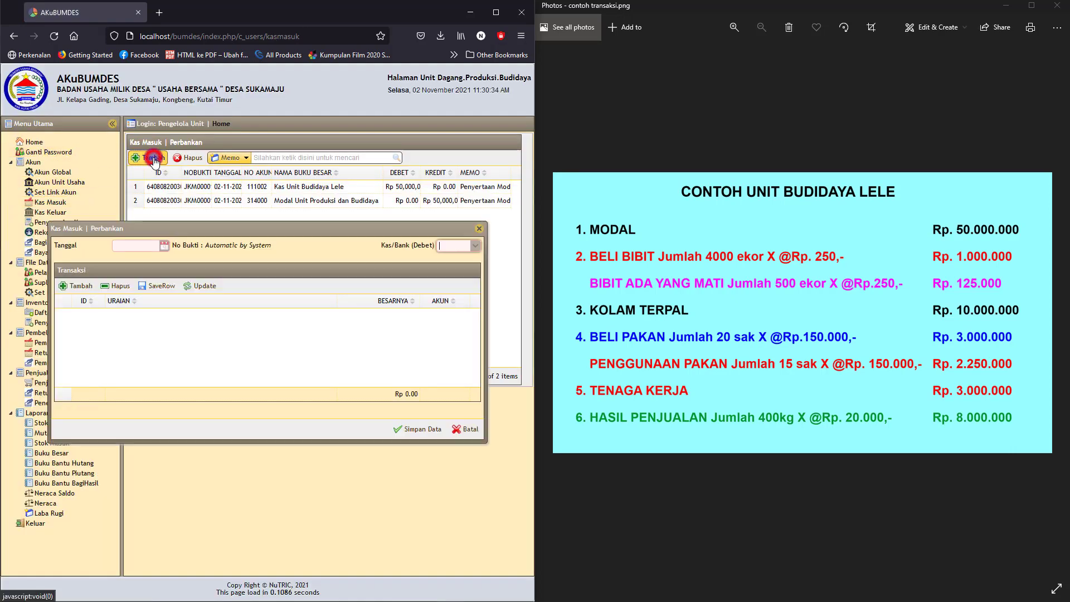
{"action": "left_click", "coordinate": [164, 245]}
{"action": "left_click", "coordinate": [145, 287]}
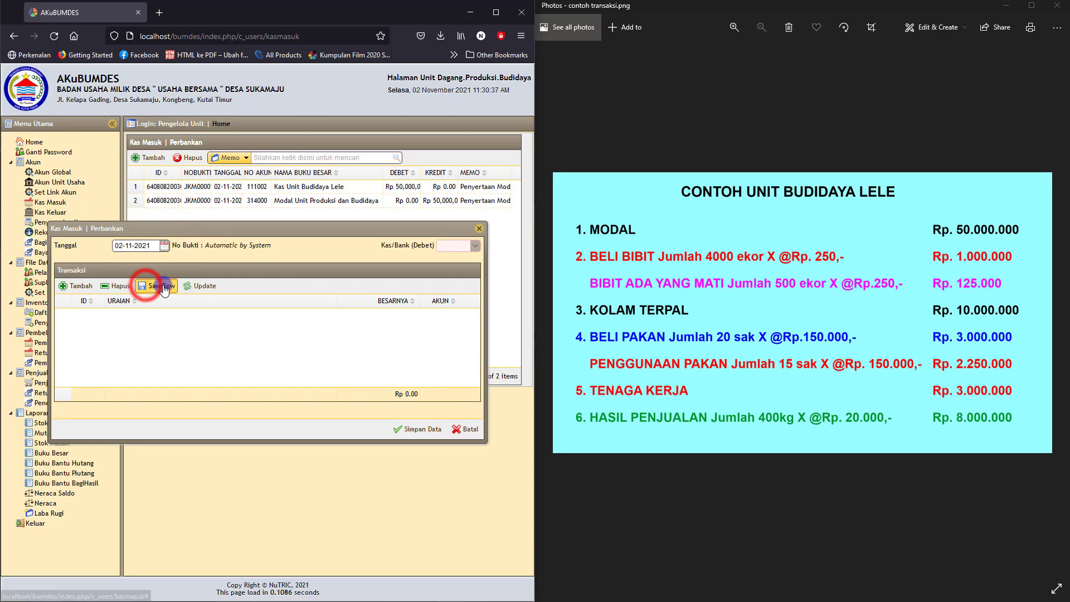
{"action": "left_click", "coordinate": [474, 246]}
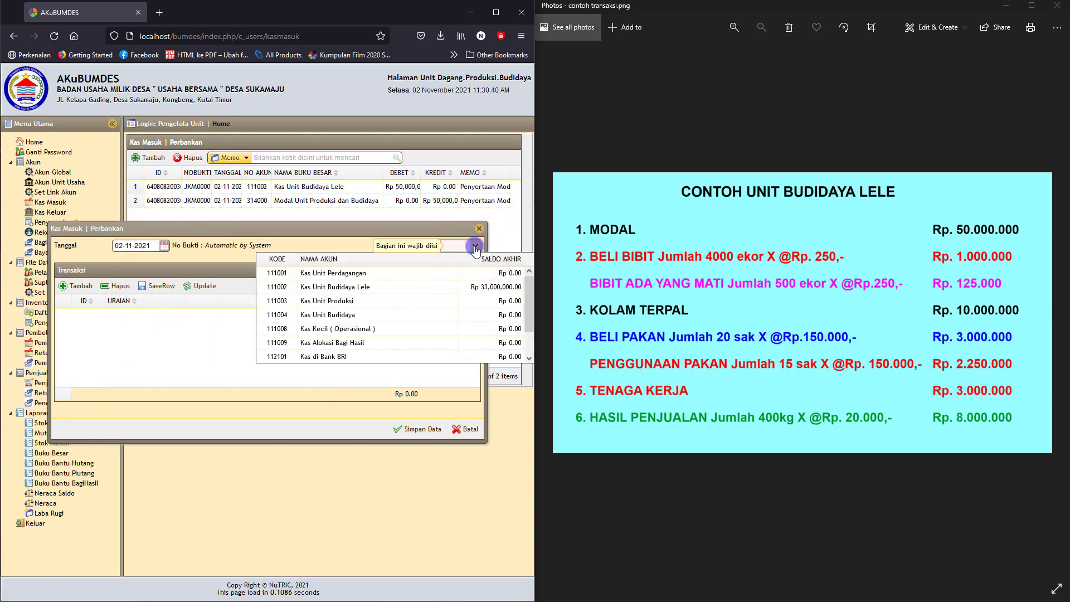
{"action": "left_click", "coordinate": [346, 289]}
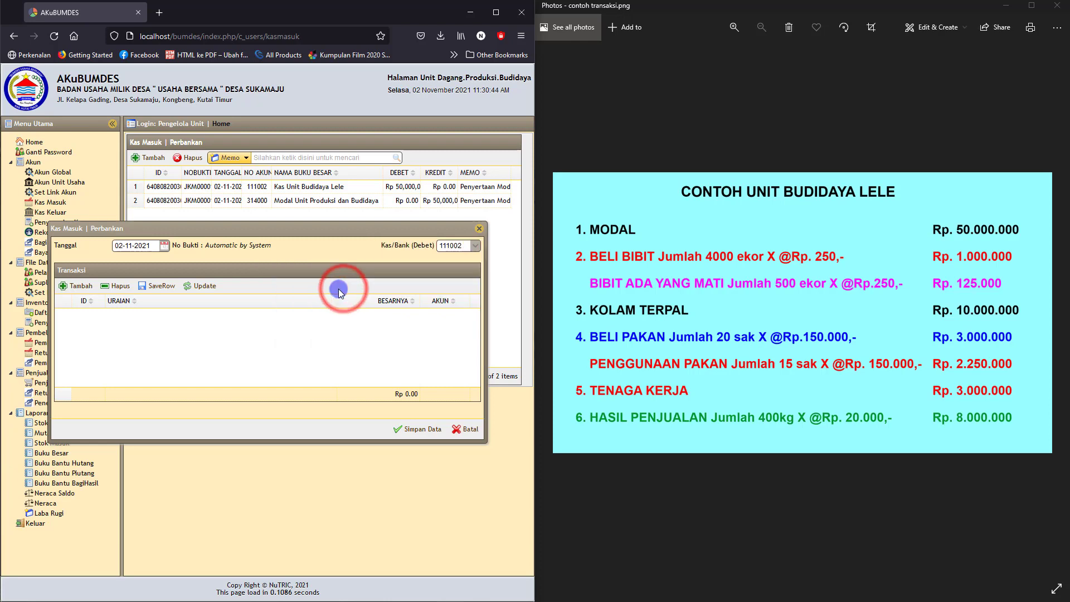
- Create a transaction line in the cash receipt, search the accounts for "pendapata" and choose Pendapatan Penjualan Produksi
{"action": "left_click", "coordinate": [80, 287]}
{"action": "left_click", "coordinate": [209, 322]}
{"action": "type", "text": "pendapata"}
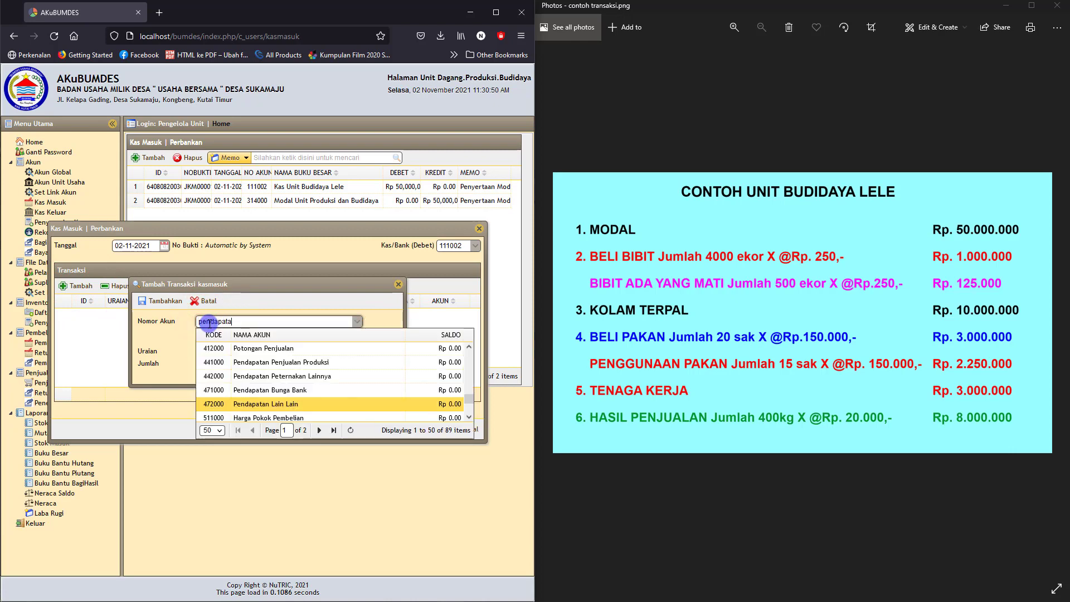
{"action": "left_click", "coordinate": [271, 365]}
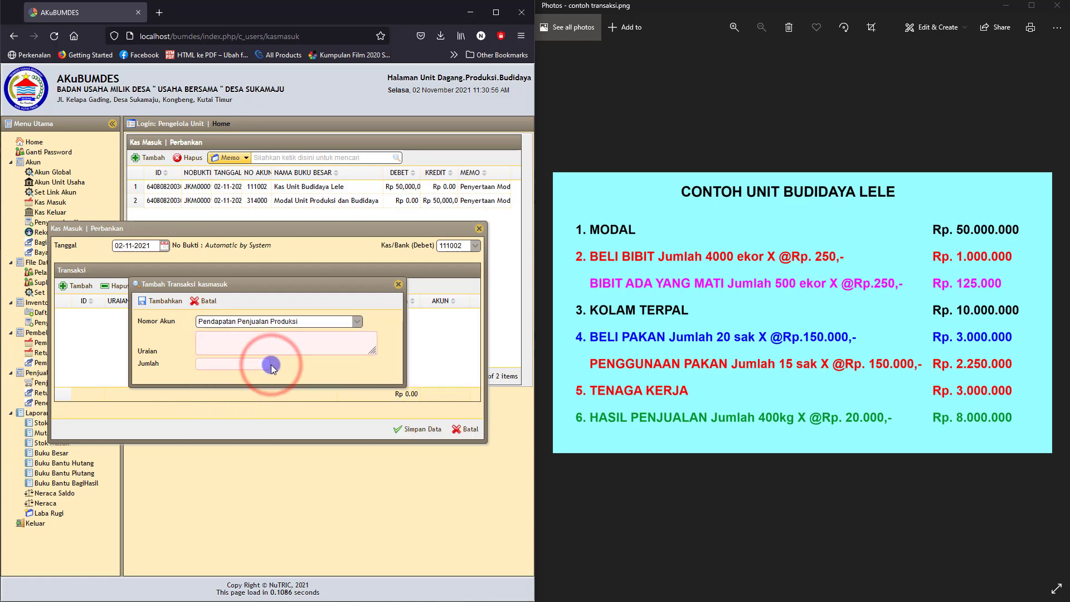
- Describe the line as "Hasil Penjualan lele 400kg @ 20.000" with the amount 8000000, add it and save the cash receipt
{"action": "left_click", "coordinate": [232, 341]}
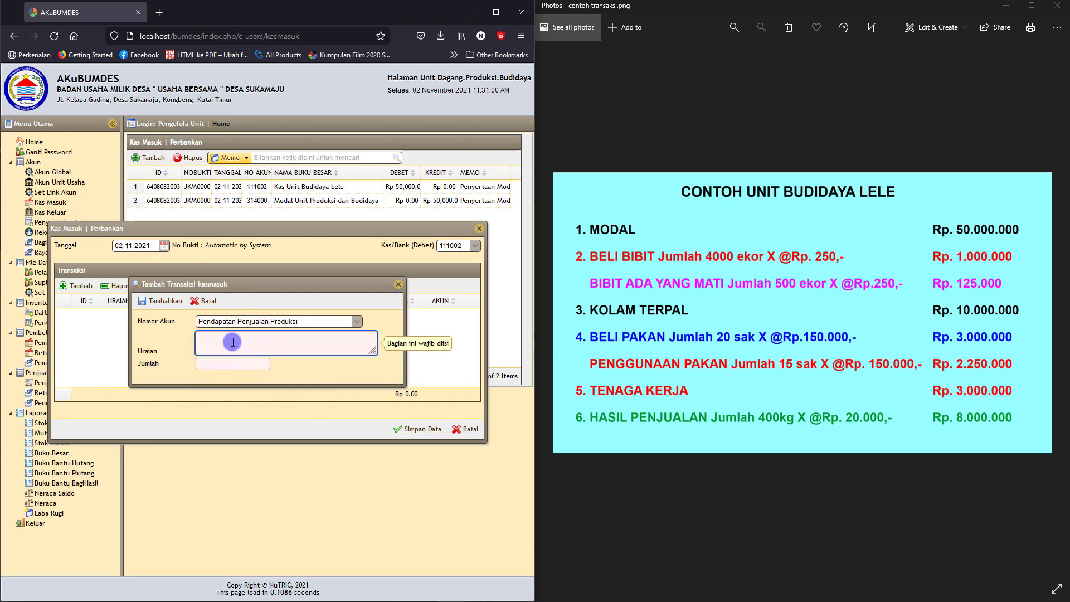
{"action": "type", "text": "Hasi"}
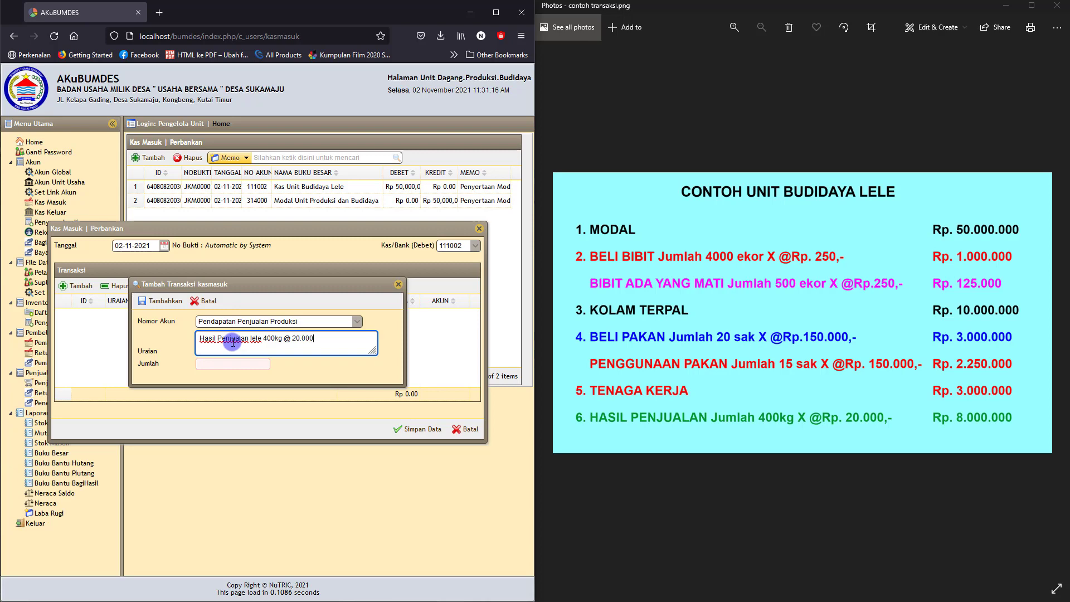
{"action": "left_click", "coordinate": [223, 364]}
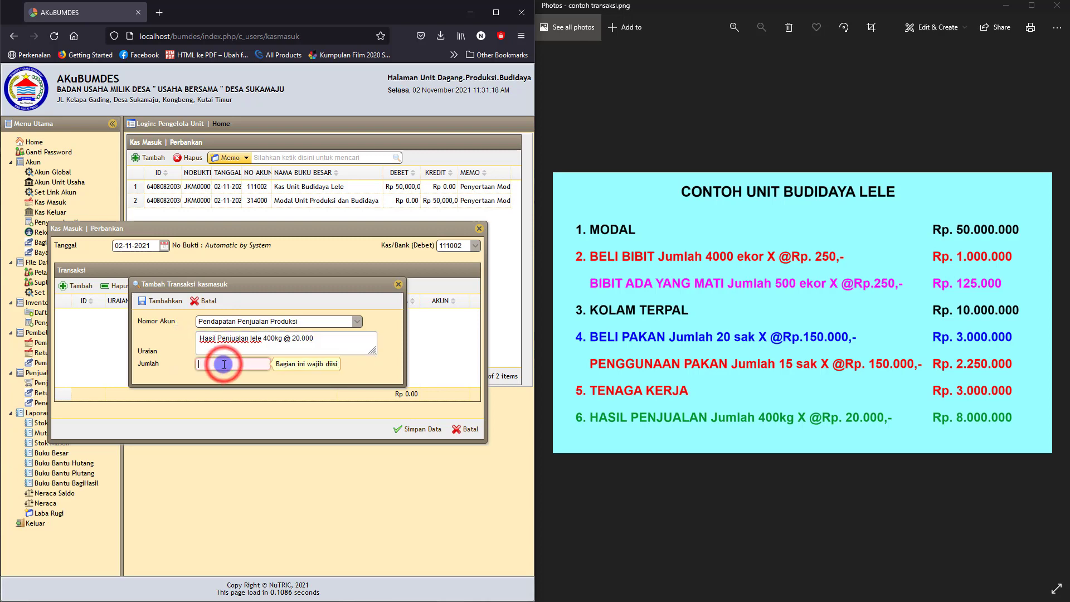
{"action": "type", "text": "80"}
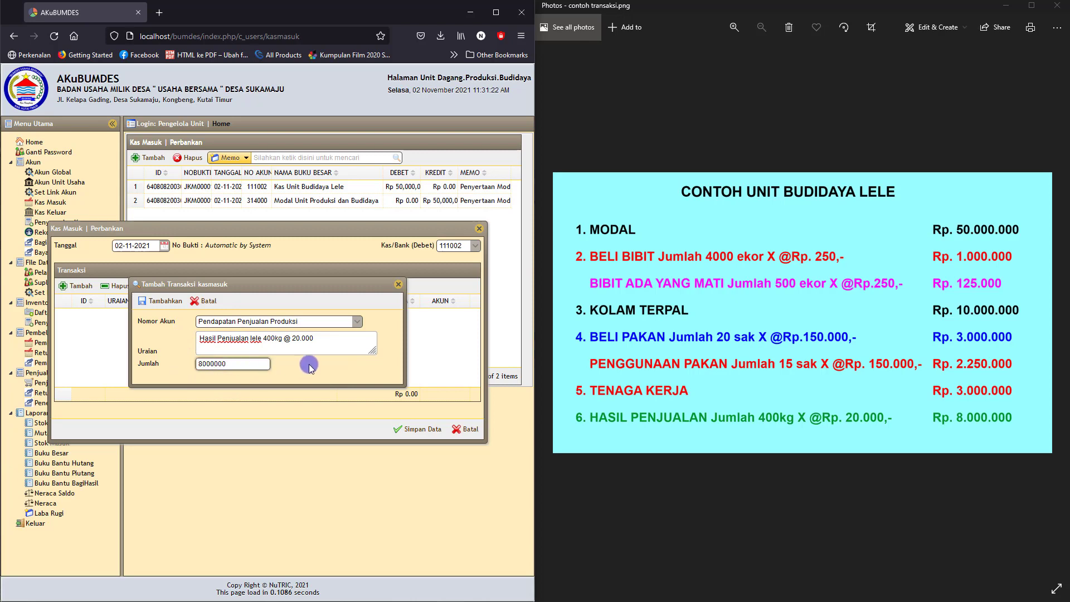
{"action": "left_click", "coordinate": [164, 303]}
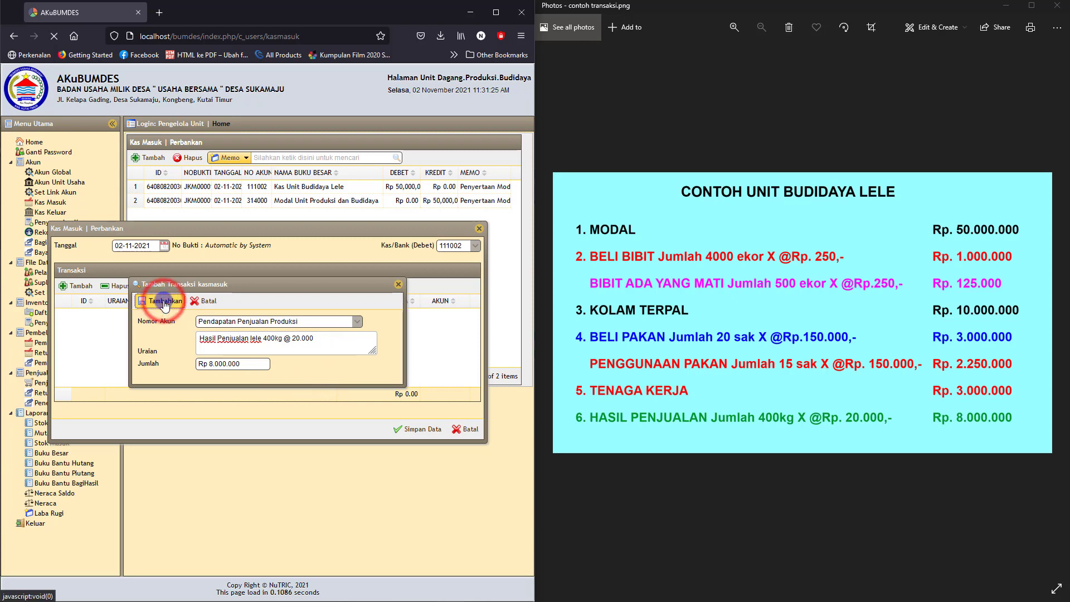
{"action": "left_click", "coordinate": [417, 430]}
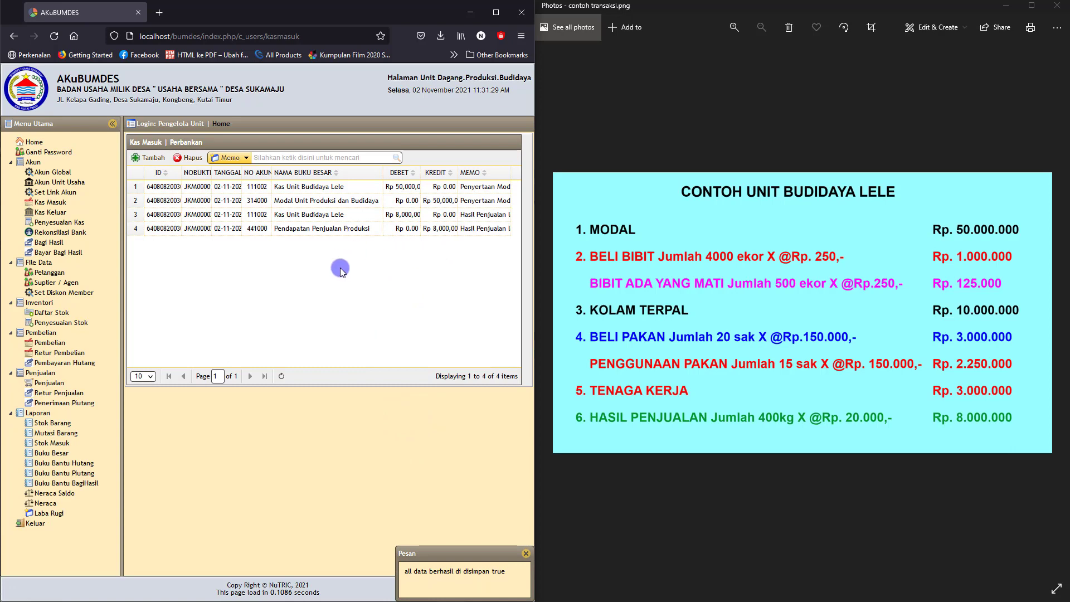
{"action": "left_click", "coordinate": [456, 362]}
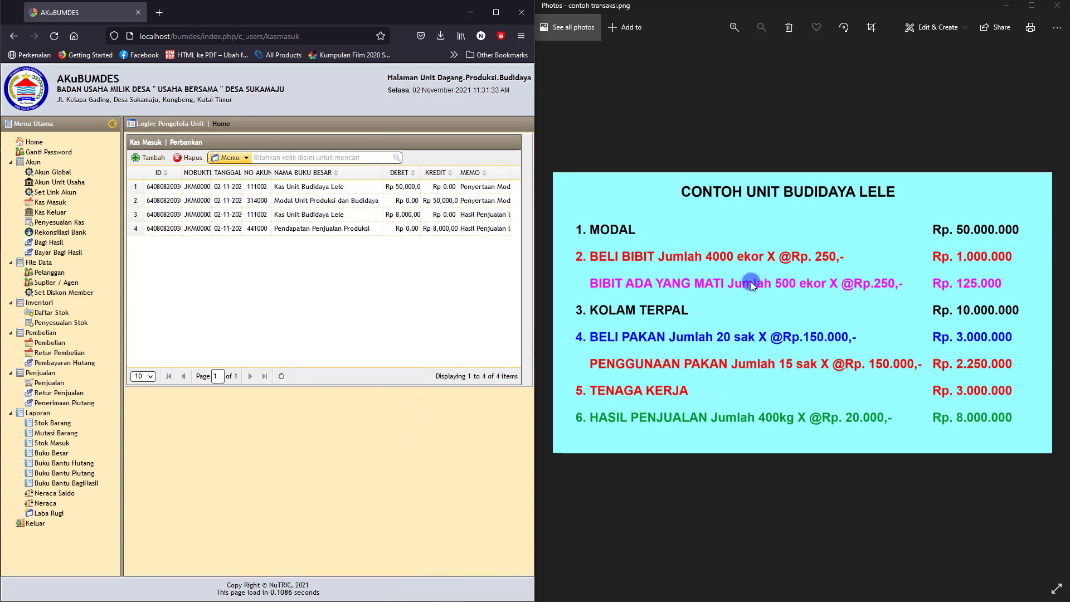
- Display the Neraca report as of 02-11-2021
{"action": "left_click", "coordinate": [45, 504]}
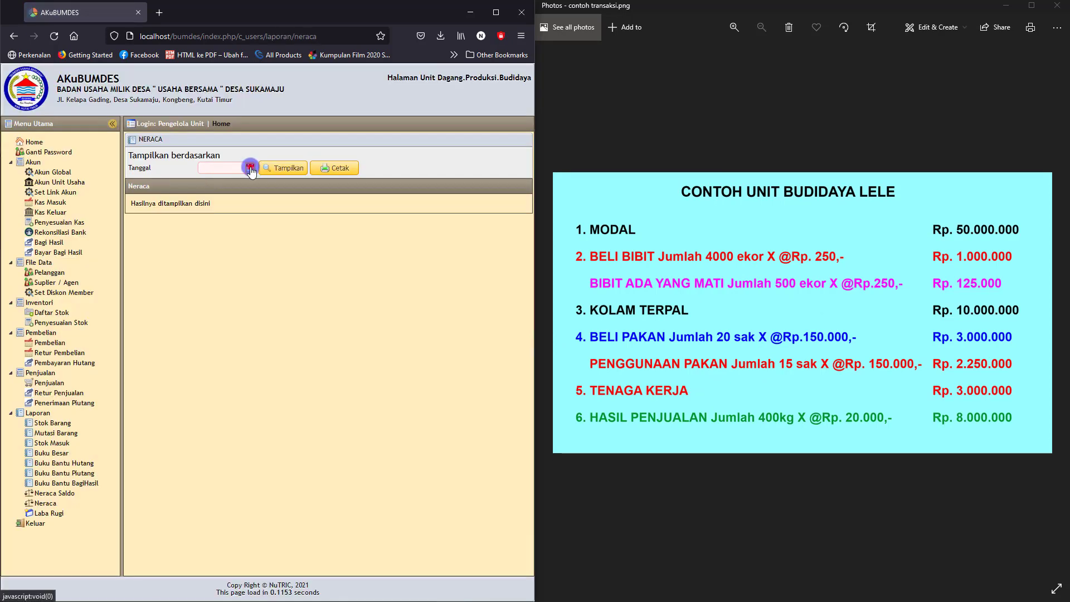
{"action": "left_click", "coordinate": [250, 167]}
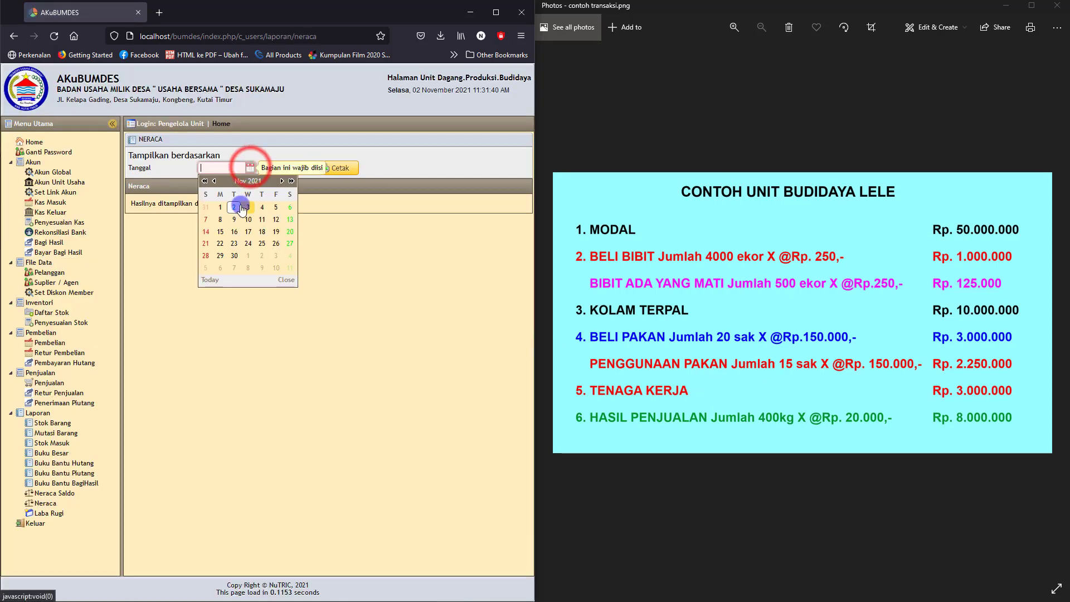
{"action": "left_click", "coordinate": [235, 204]}
{"action": "left_click", "coordinate": [283, 167]}
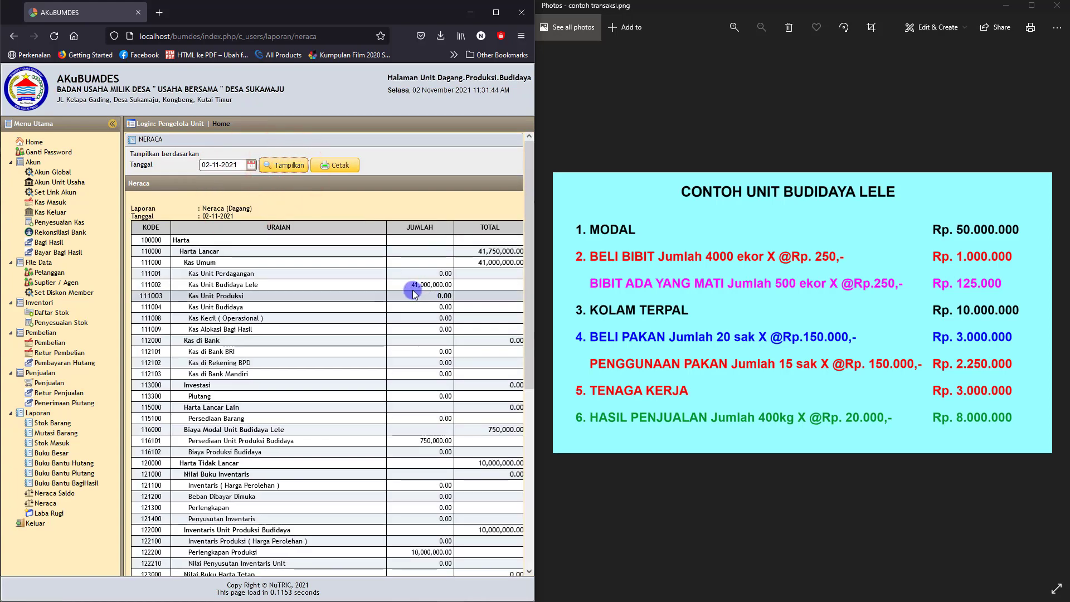
- Check the Kas Unit Budidaya Lele, Persediaan Unit Produksi Budidaya, Perlengkapan Produksi and TOTAL AKTIVA amounts in the Neraca
{"action": "left_click_drag", "start_coordinate": [405, 286], "coordinate": [450, 285]}
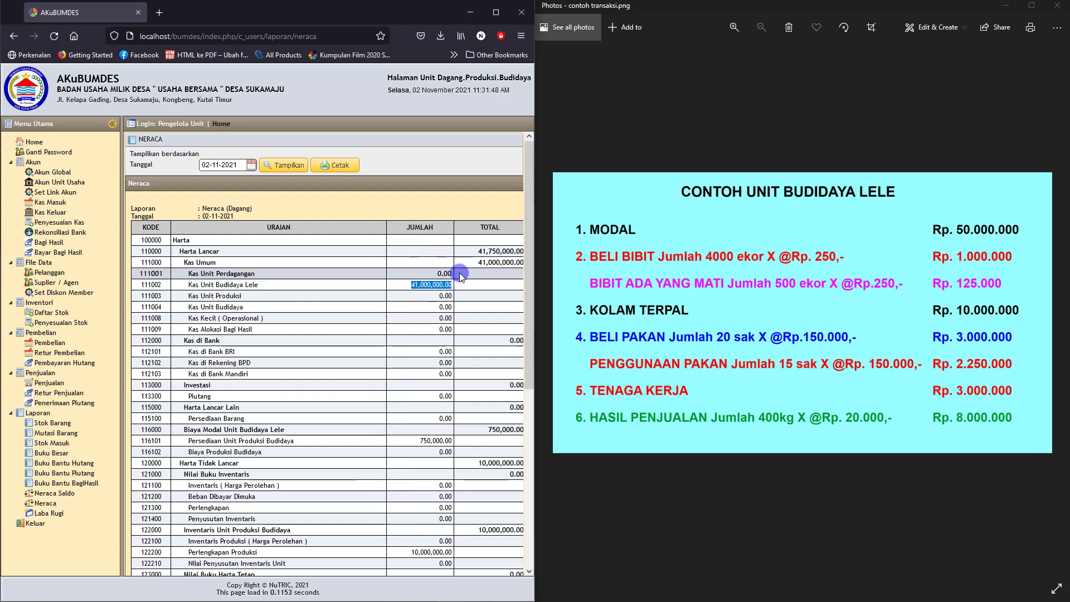
{"action": "scroll", "coordinate": [420, 382], "scroll_direction": "down", "scroll_amount": 2}
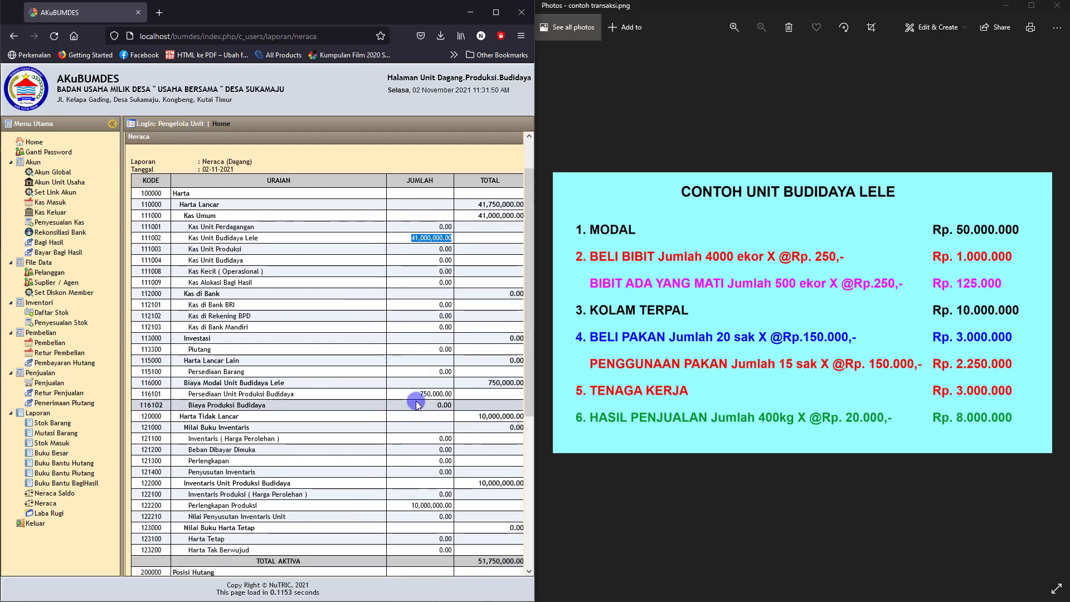
{"action": "left_click_drag", "start_coordinate": [415, 394], "coordinate": [453, 393]}
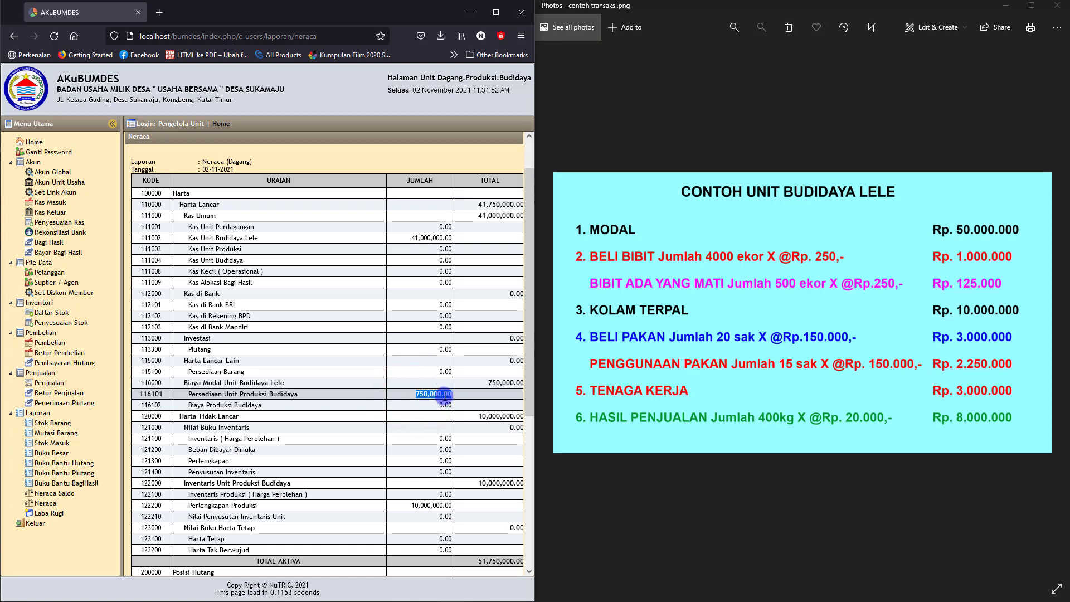
{"action": "scroll", "coordinate": [424, 397], "scroll_direction": "down", "scroll_amount": 2}
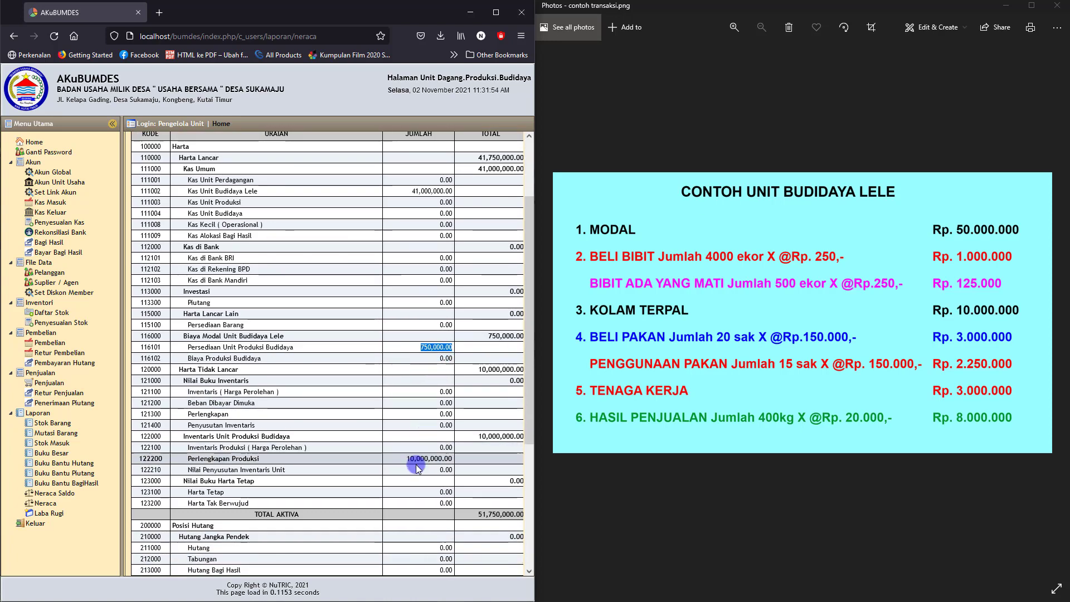
{"action": "left_click_drag", "start_coordinate": [407, 459], "coordinate": [451, 458]}
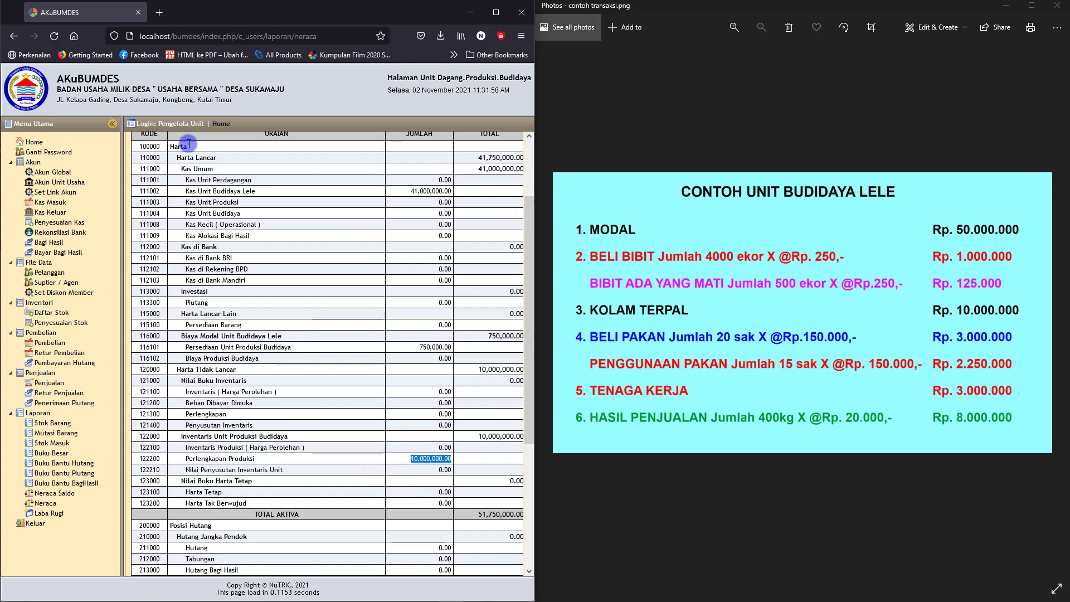
{"action": "scroll", "coordinate": [516, 534], "scroll_direction": "down", "scroll_amount": 2}
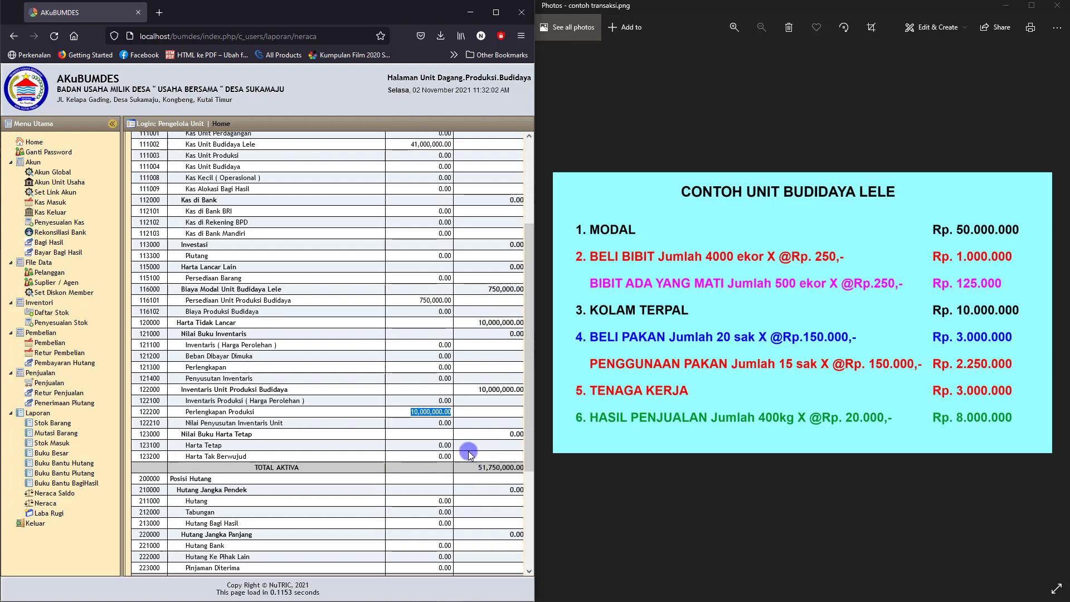
{"action": "scroll", "coordinate": [441, 282], "scroll_direction": "up", "scroll_amount": 3}
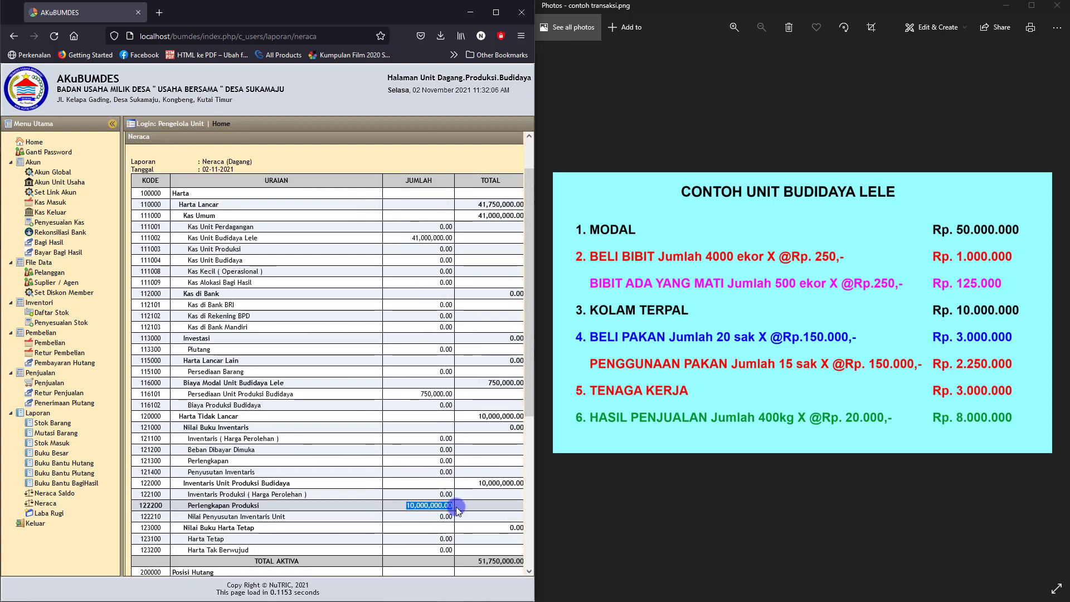
{"action": "scroll", "coordinate": [458, 508], "scroll_direction": "down", "scroll_amount": 3}
{"action": "left_click_drag", "start_coordinate": [473, 469], "coordinate": [513, 476]}
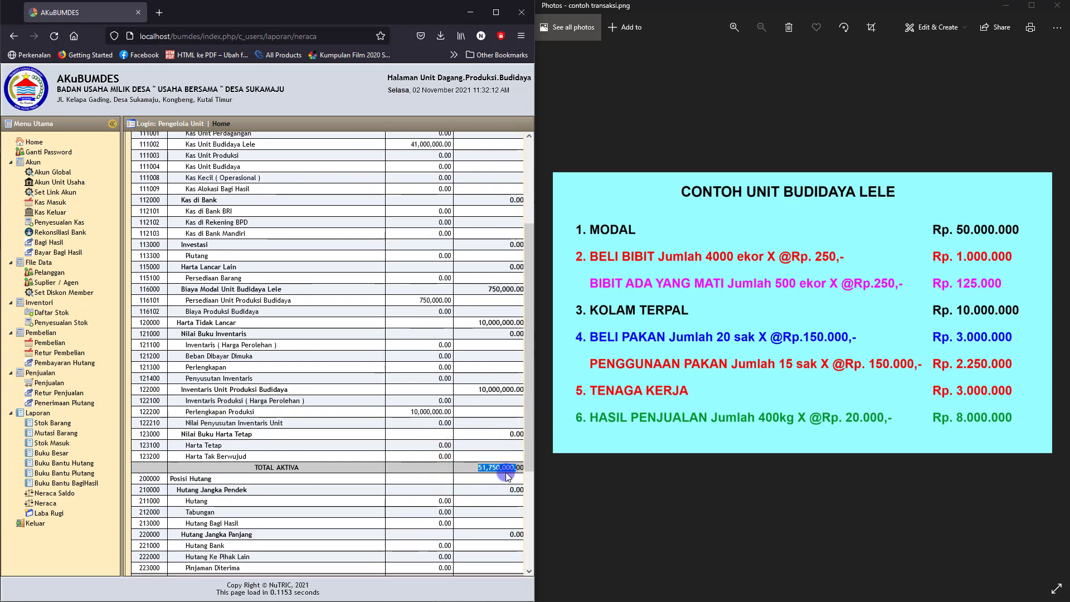
- Check the Laba Berjalan amount under Posisi Modal and the Persediaan Unit Produksi Budidaya amount among the assets
{"action": "scroll", "coordinate": [435, 417], "scroll_direction": "down", "scroll_amount": 5}
{"action": "scroll", "coordinate": [435, 417], "scroll_direction": "down", "scroll_amount": 1}
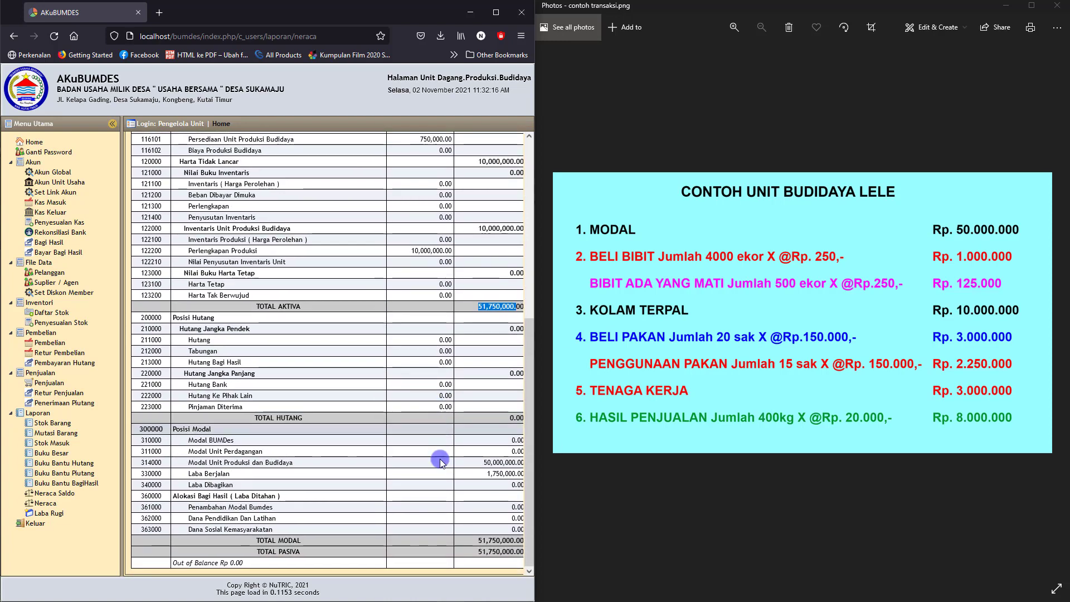
{"action": "left_click", "coordinate": [477, 478]}
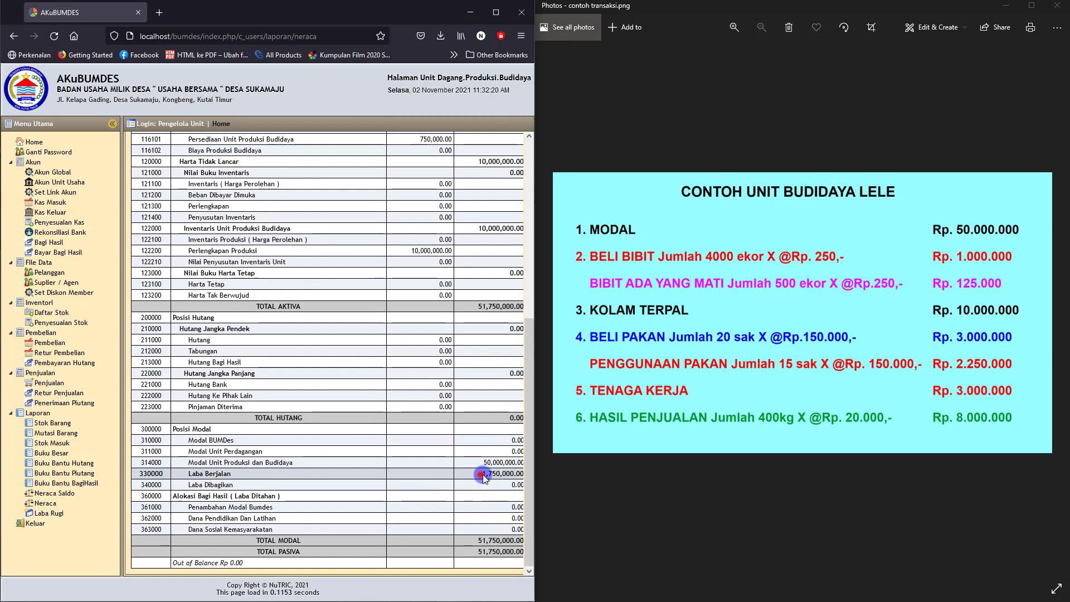
{"action": "double_click", "coordinate": [484, 475]}
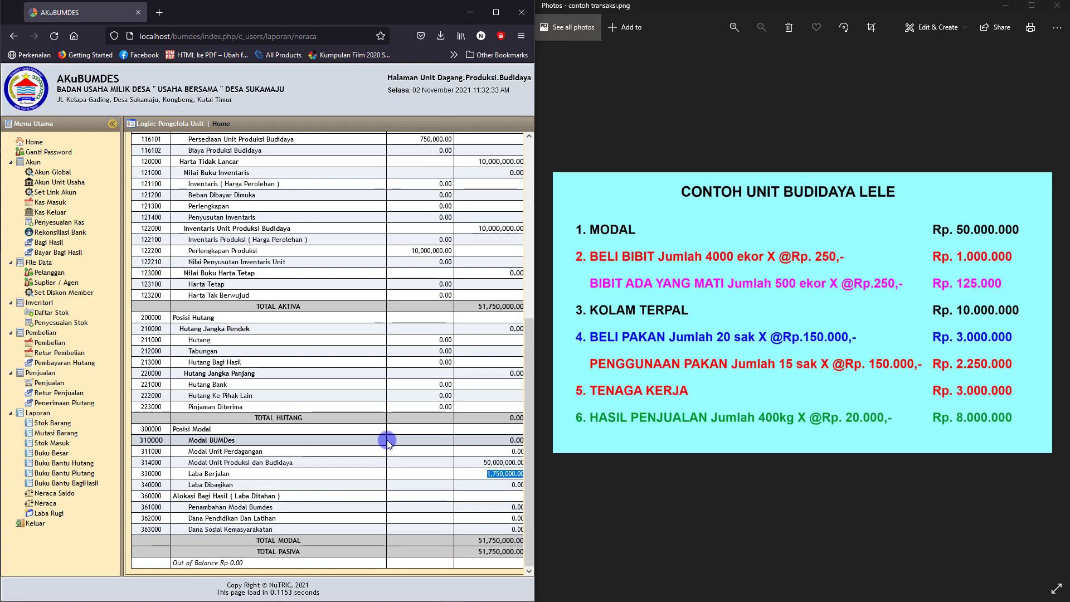
{"action": "left_click", "coordinate": [415, 143]}
{"action": "left_click_drag", "start_coordinate": [415, 144], "coordinate": [449, 141]}
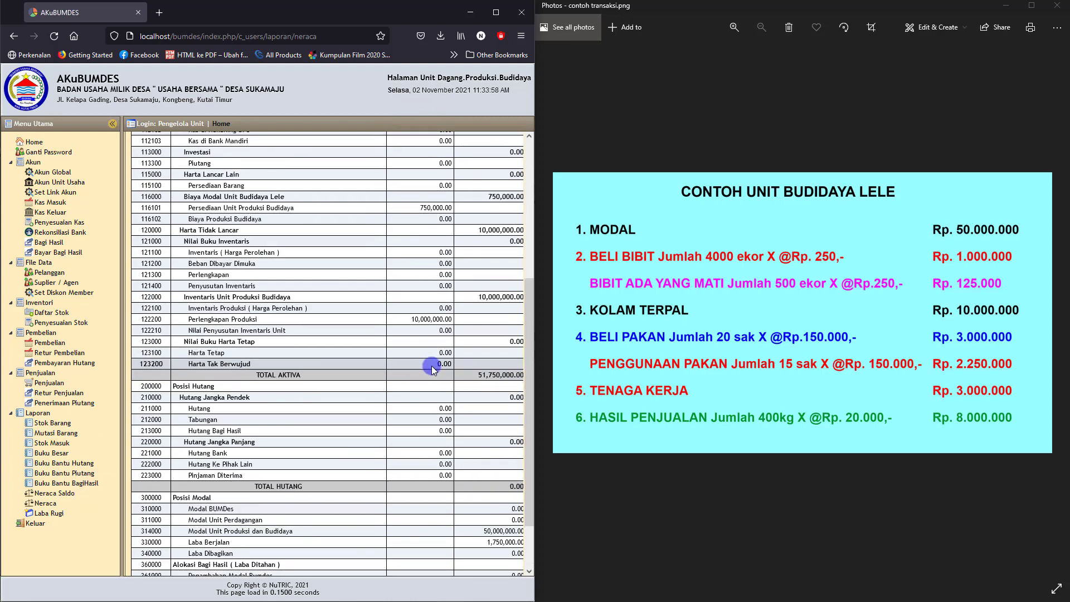
- Review the Neraca again down to the Laba Berjalan and TOTAL PASIVA rows
{"action": "left_click", "coordinate": [44, 503]}
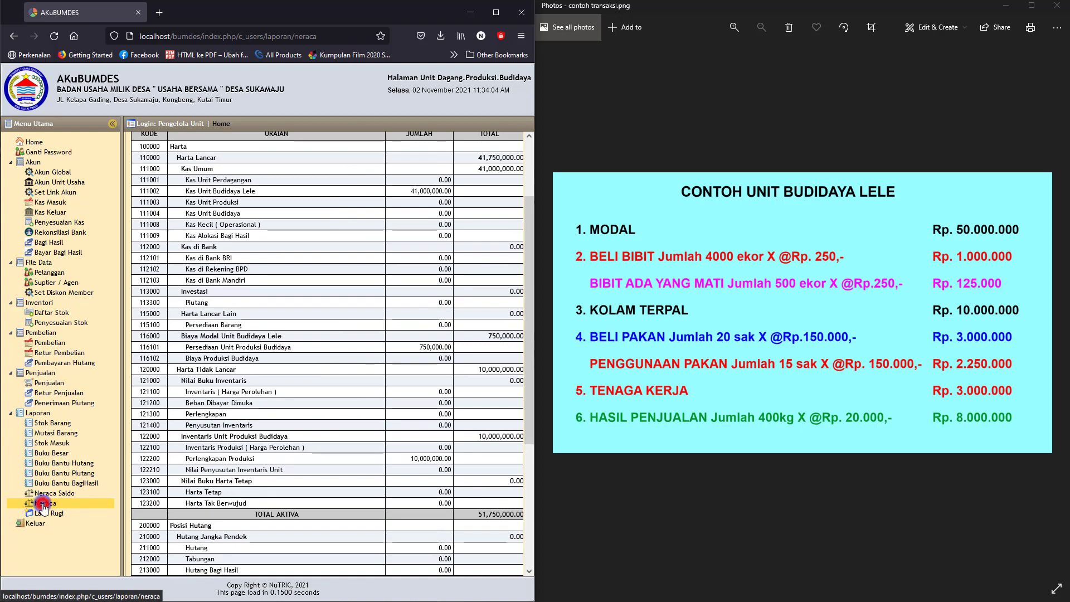
{"action": "left_click", "coordinate": [49, 514]}
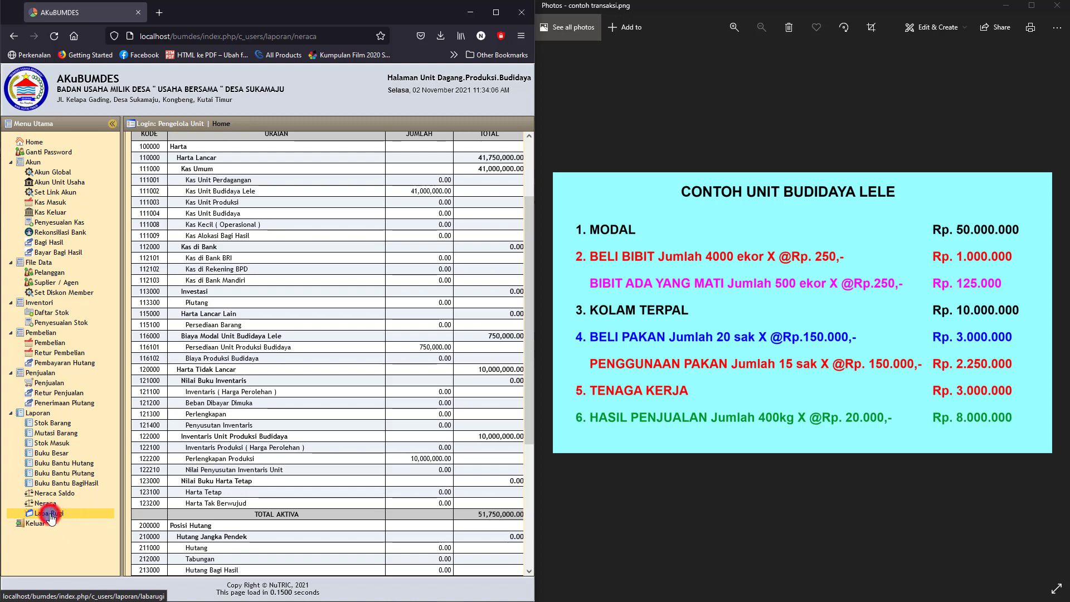
{"action": "scroll", "coordinate": [412, 445], "scroll_direction": "down", "scroll_amount": 3}
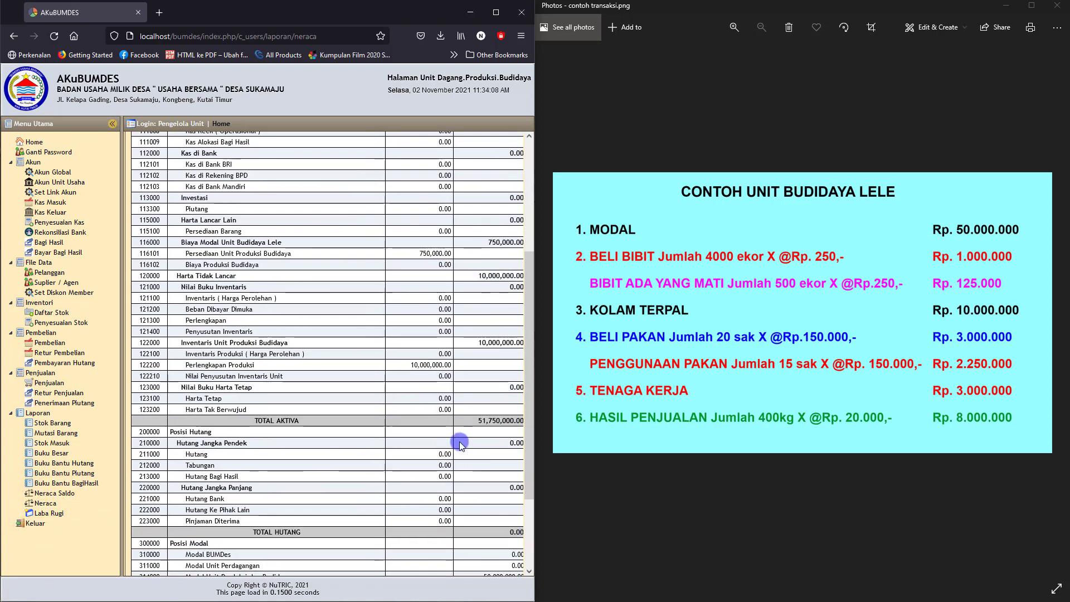
{"action": "scroll", "coordinate": [468, 457], "scroll_direction": "down", "scroll_amount": 3}
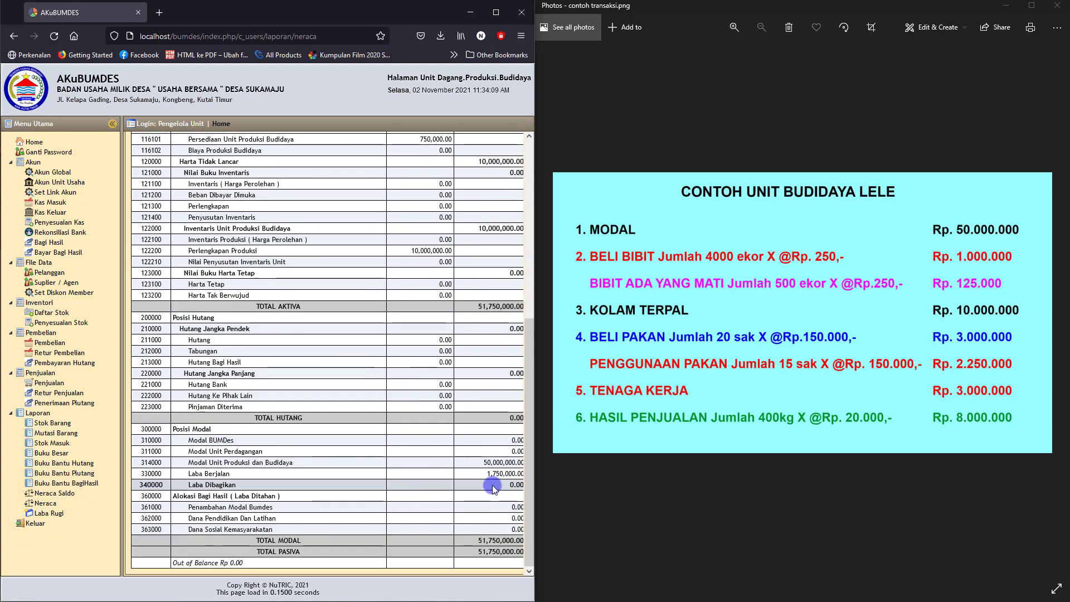
- Display the Laba Rugi report for the period 01-11-2021 to 30-11-2021
{"action": "left_click", "coordinate": [49, 514]}
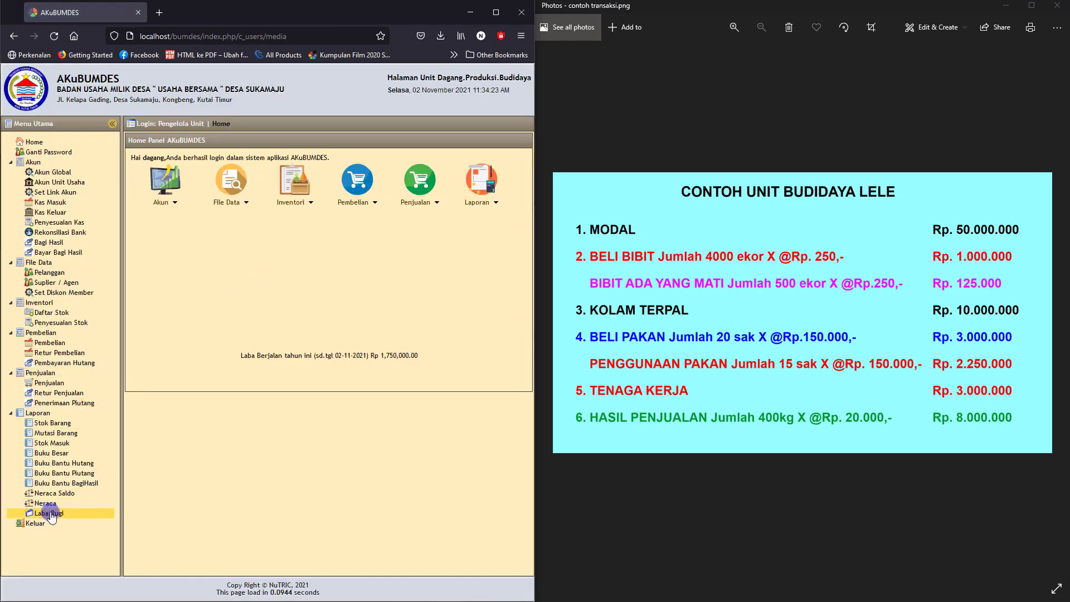
{"action": "left_click", "coordinate": [50, 513]}
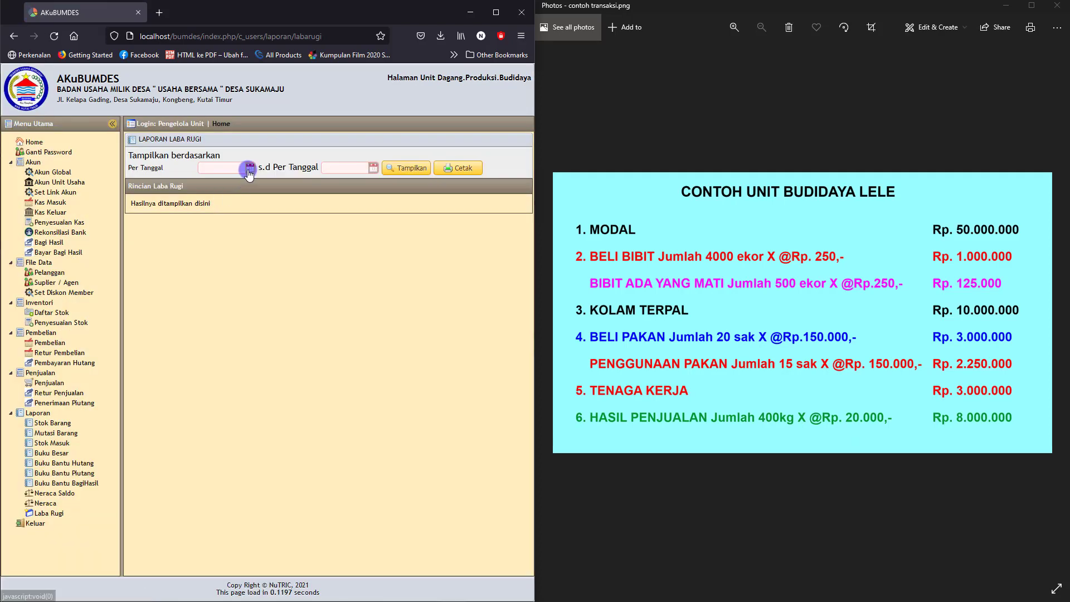
{"action": "left_click", "coordinate": [249, 168]}
{"action": "left_click", "coordinate": [221, 205]}
{"action": "left_click", "coordinate": [372, 167]}
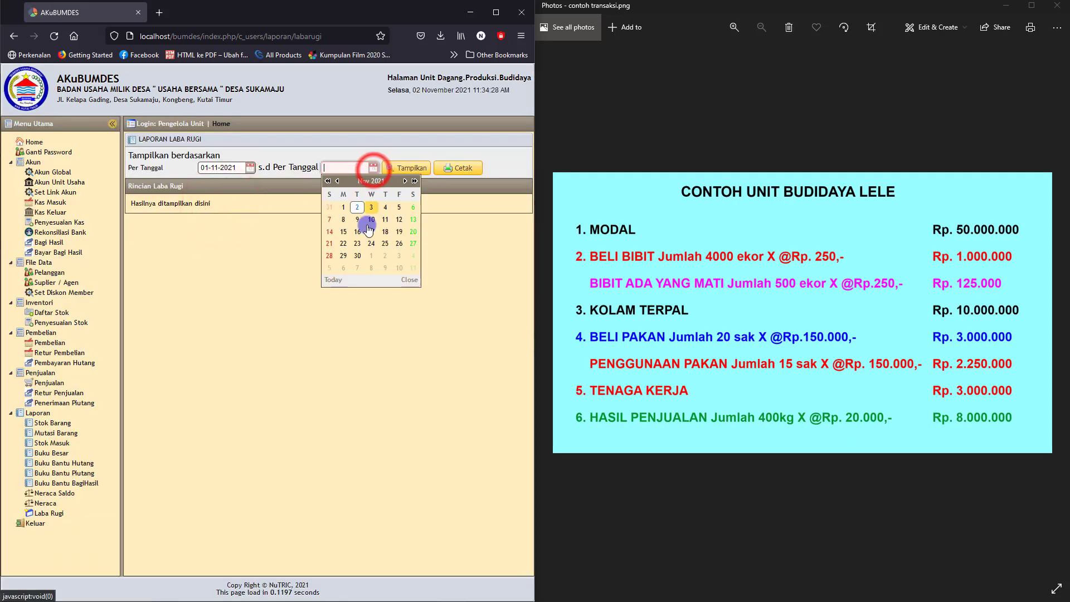
{"action": "left_click", "coordinate": [352, 255]}
{"action": "left_click", "coordinate": [402, 167]}
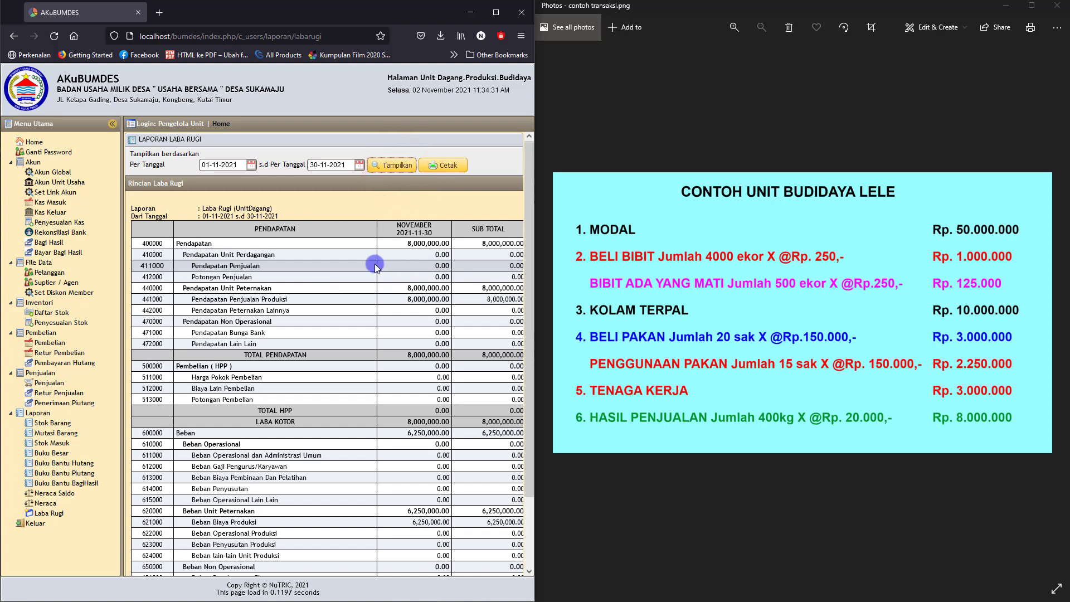
- Check the Pendapatan, Pendapatan Penjualan Produksi and TOTAL PENDAPATAN amounts for November in the Laba Rugi report
{"action": "double_click", "coordinate": [405, 301]}
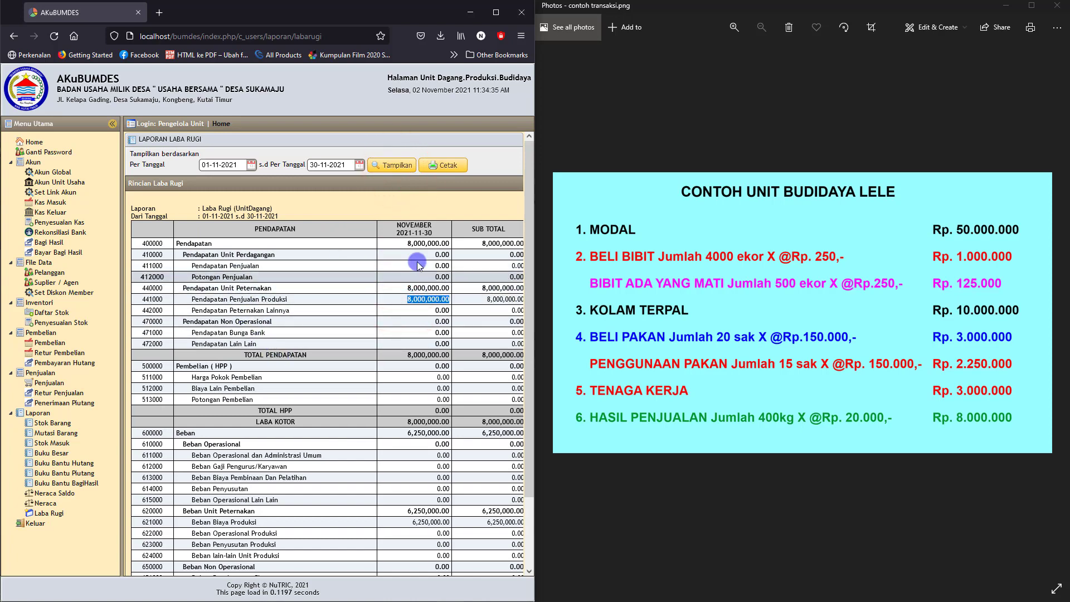
{"action": "left_click_drag", "start_coordinate": [406, 244], "coordinate": [438, 243]}
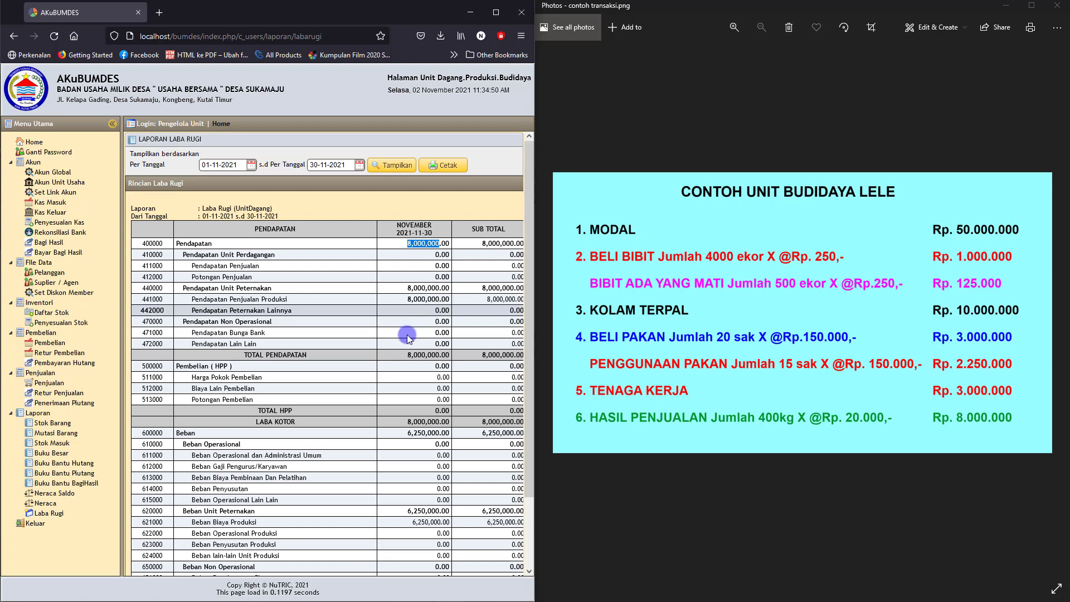
{"action": "left_click_drag", "start_coordinate": [239, 357], "coordinate": [308, 358]}
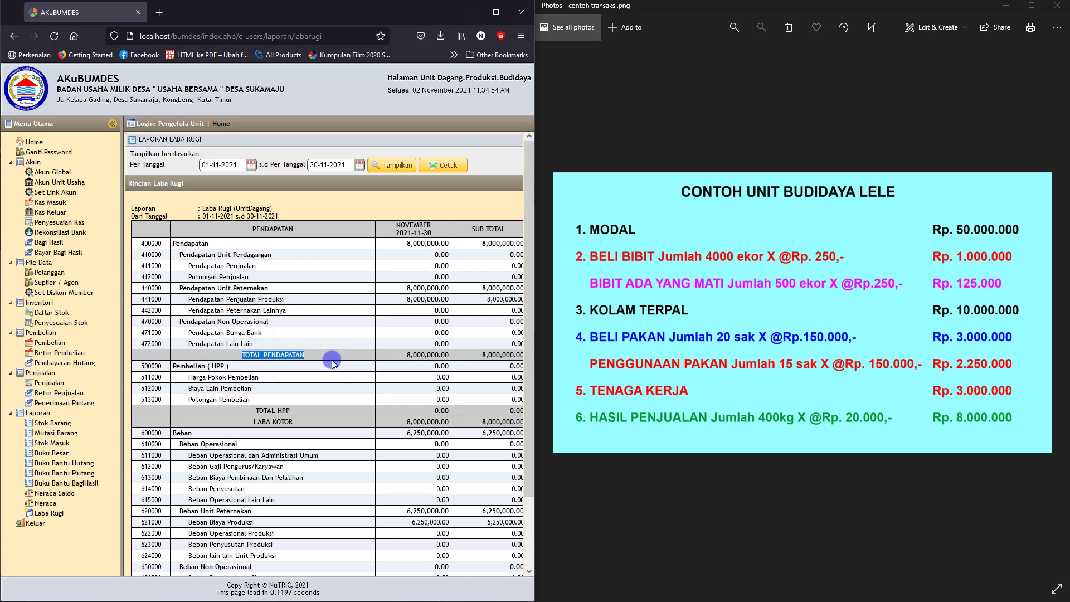
{"action": "double_click", "coordinate": [404, 356]}
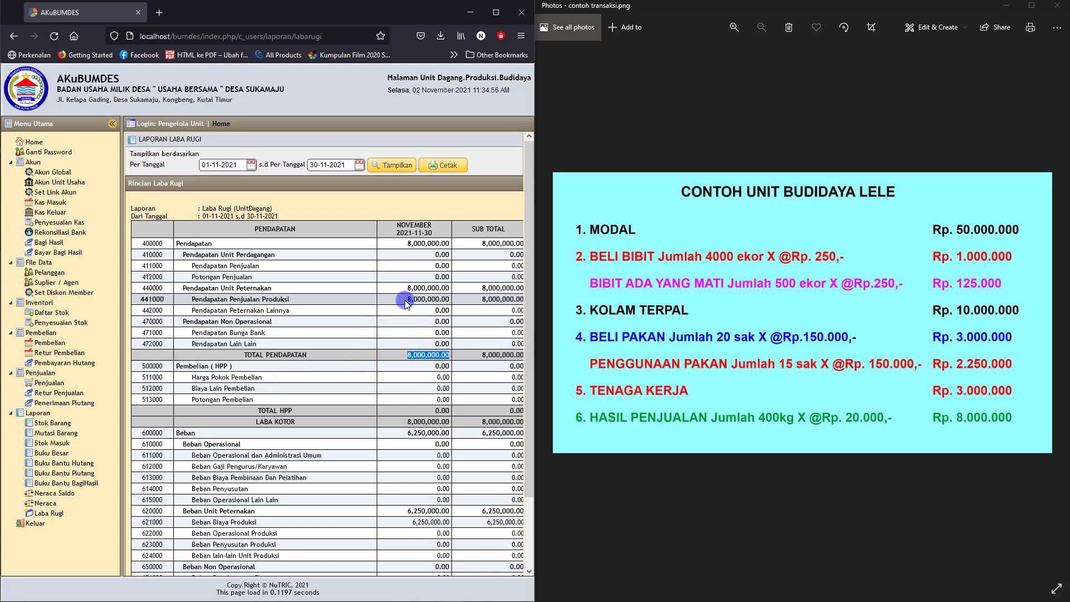
{"action": "left_click_drag", "start_coordinate": [405, 300], "coordinate": [446, 300]}
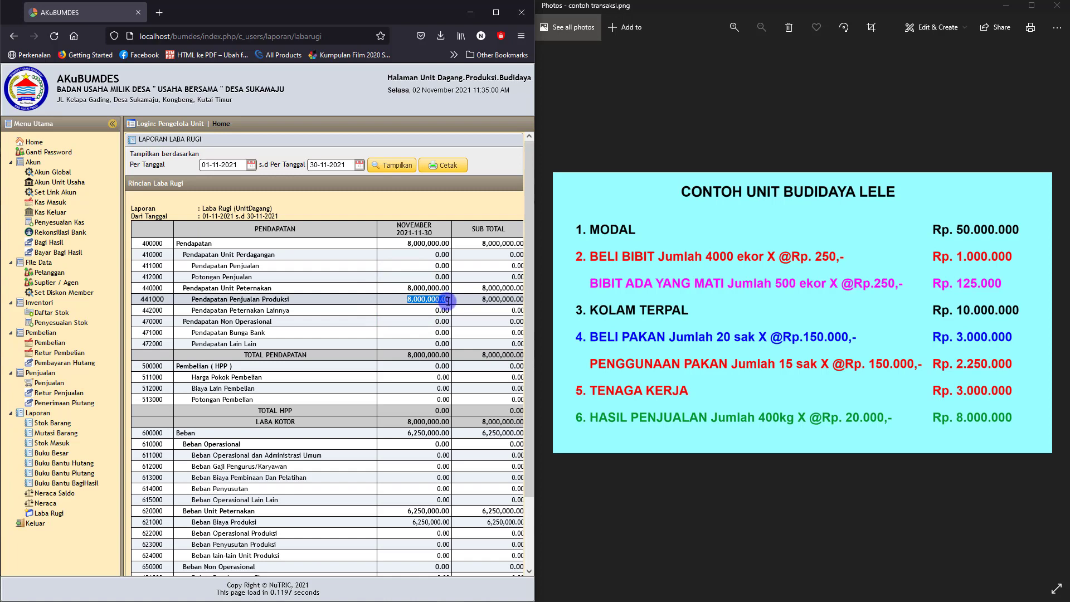
{"action": "double_click", "coordinate": [403, 355]}
- Check the LABA KOTOR, Beban and LABA/RUGI BERJALAN amounts for November in the Laba Rugi report
{"action": "scroll", "coordinate": [383, 422], "scroll_direction": "down", "scroll_amount": 2}
{"action": "double_click", "coordinate": [413, 375]}
{"action": "double_click", "coordinate": [409, 388]}
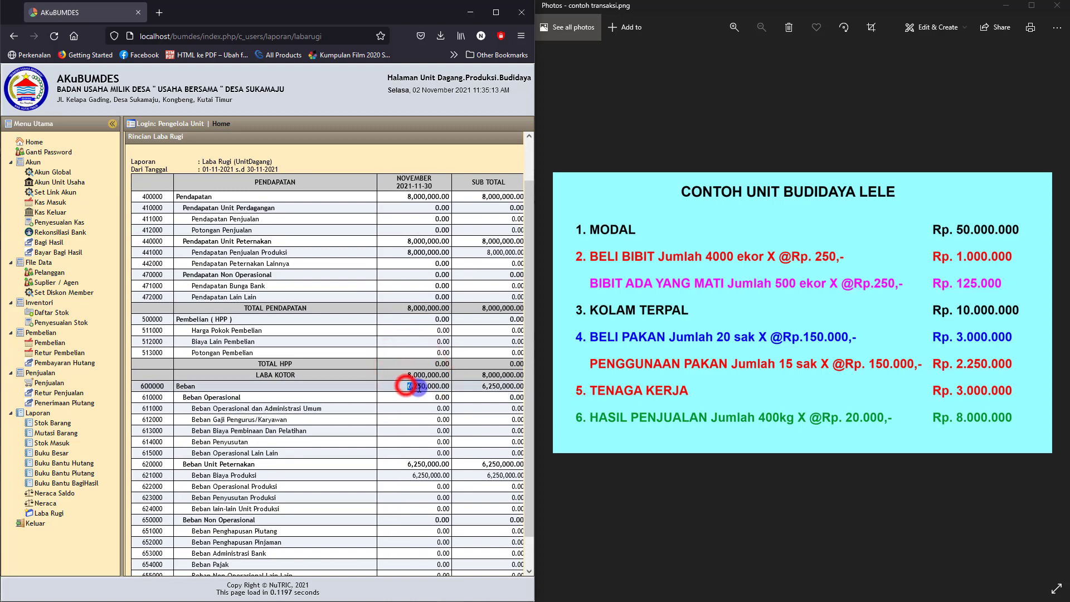
{"action": "scroll", "coordinate": [414, 405], "scroll_direction": "down", "scroll_amount": 2}
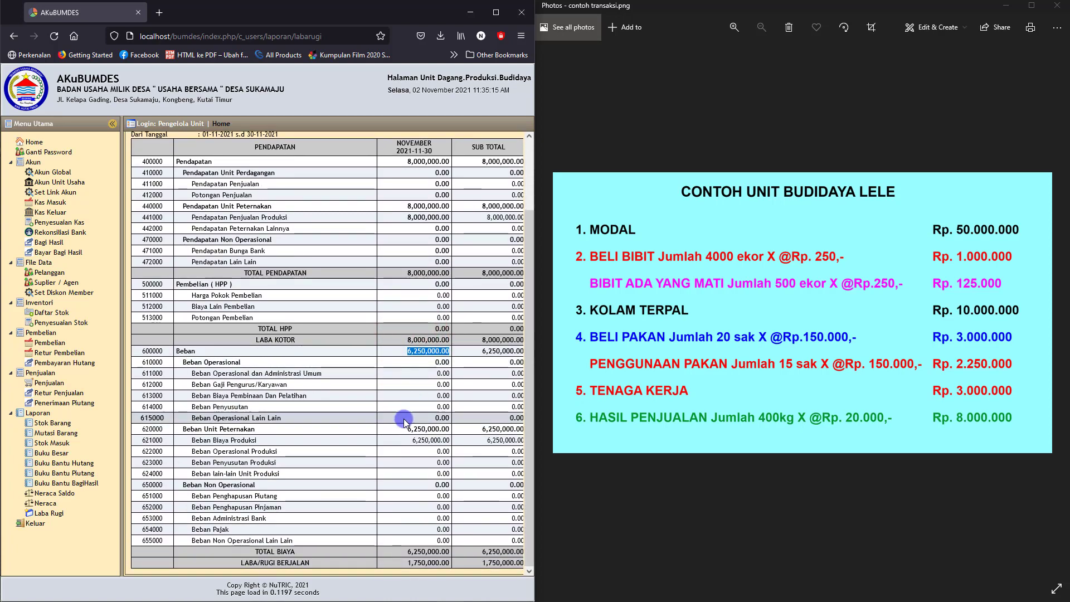
{"action": "double_click", "coordinate": [409, 562]}
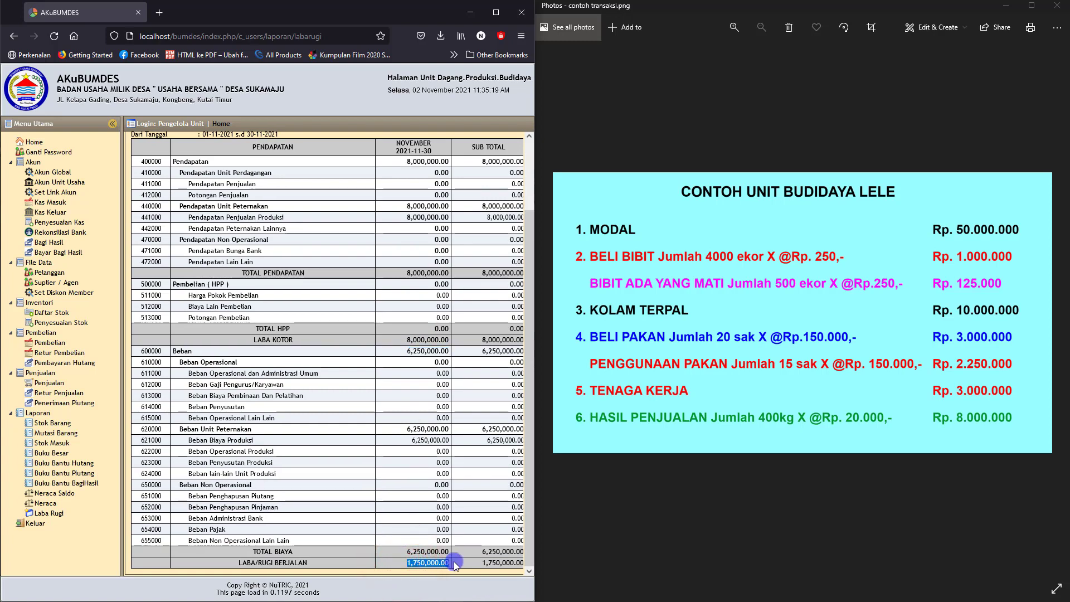